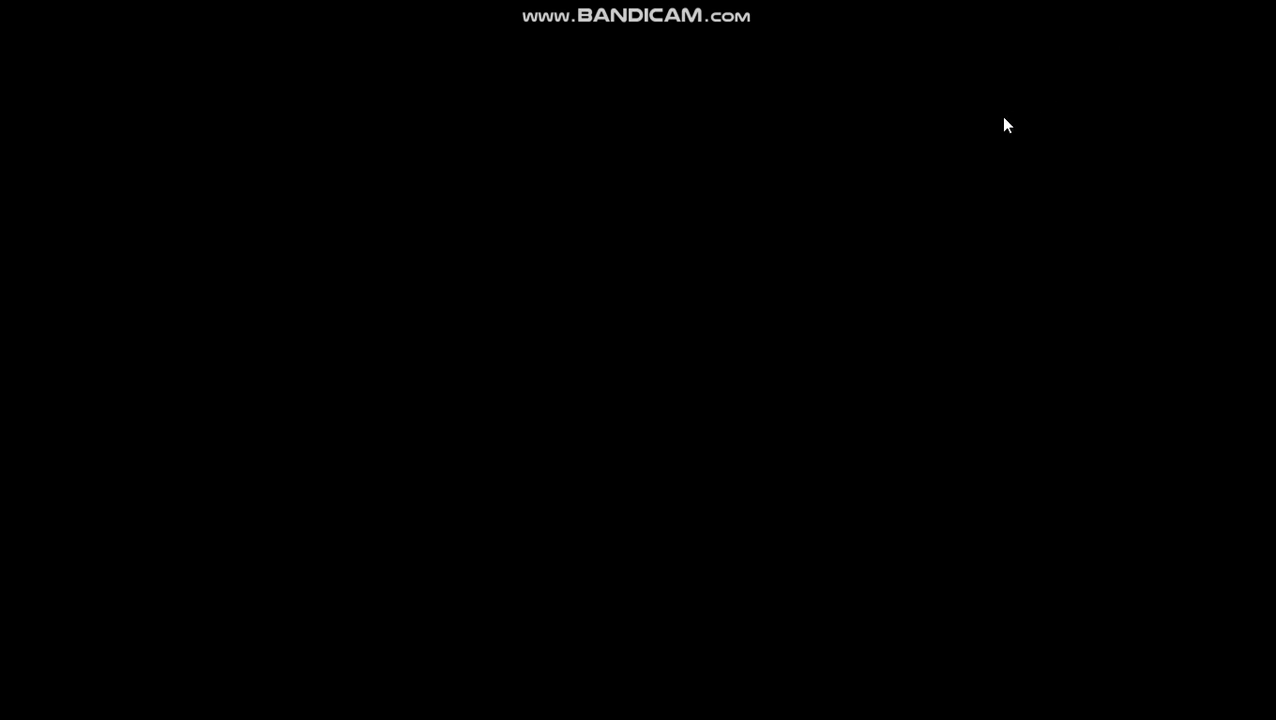
Refresh the desktop and briefly open and close the Start menu
right_click(498, 234)
left_click(524, 283)
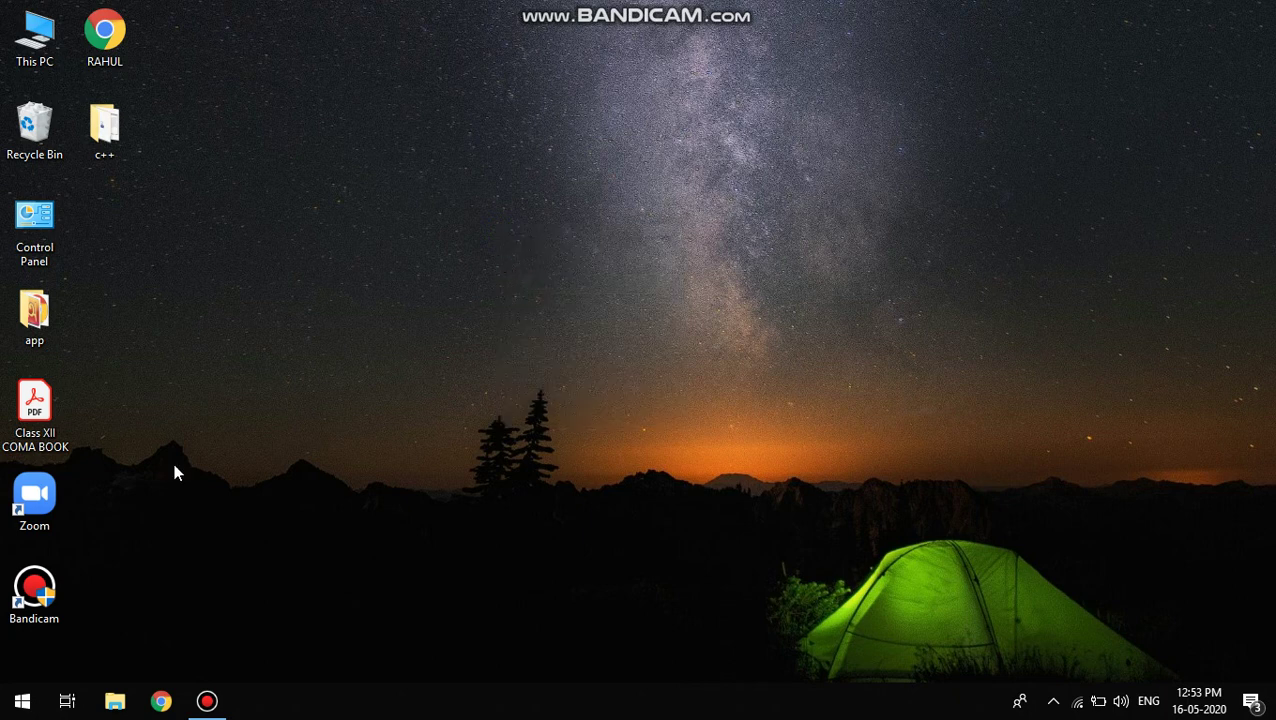
left_click(22, 700)
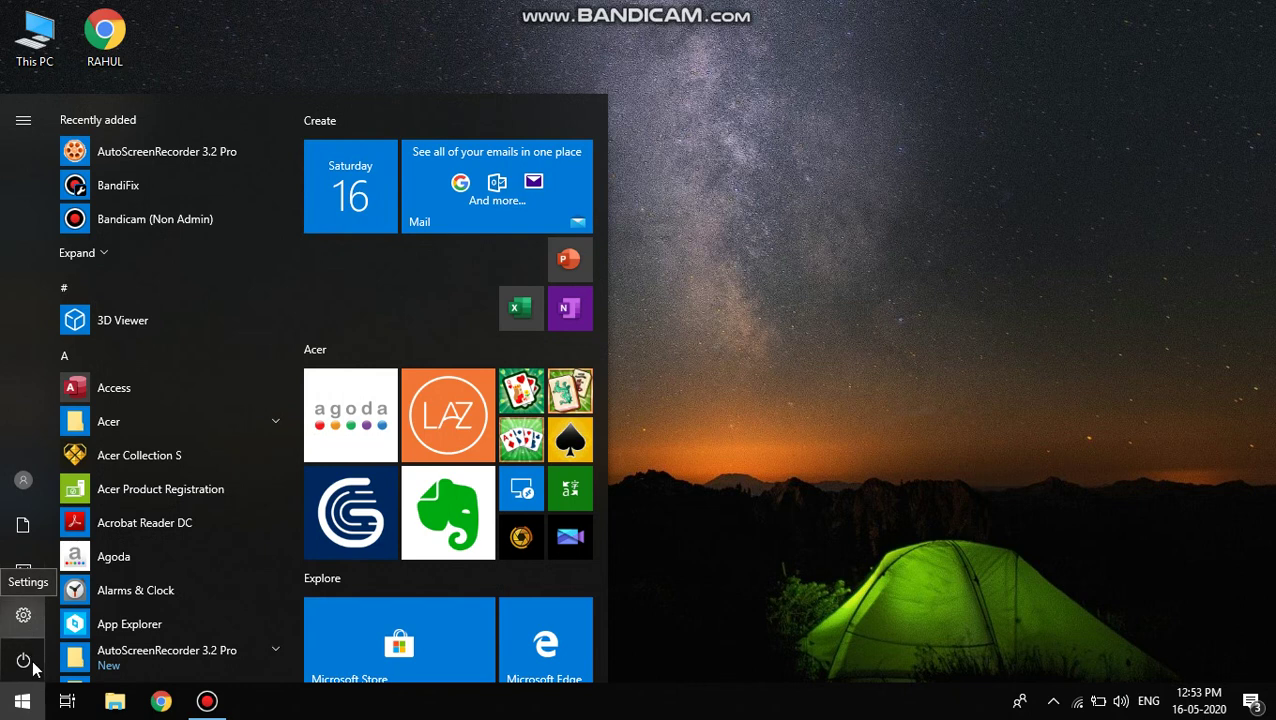
left_click(923, 233)
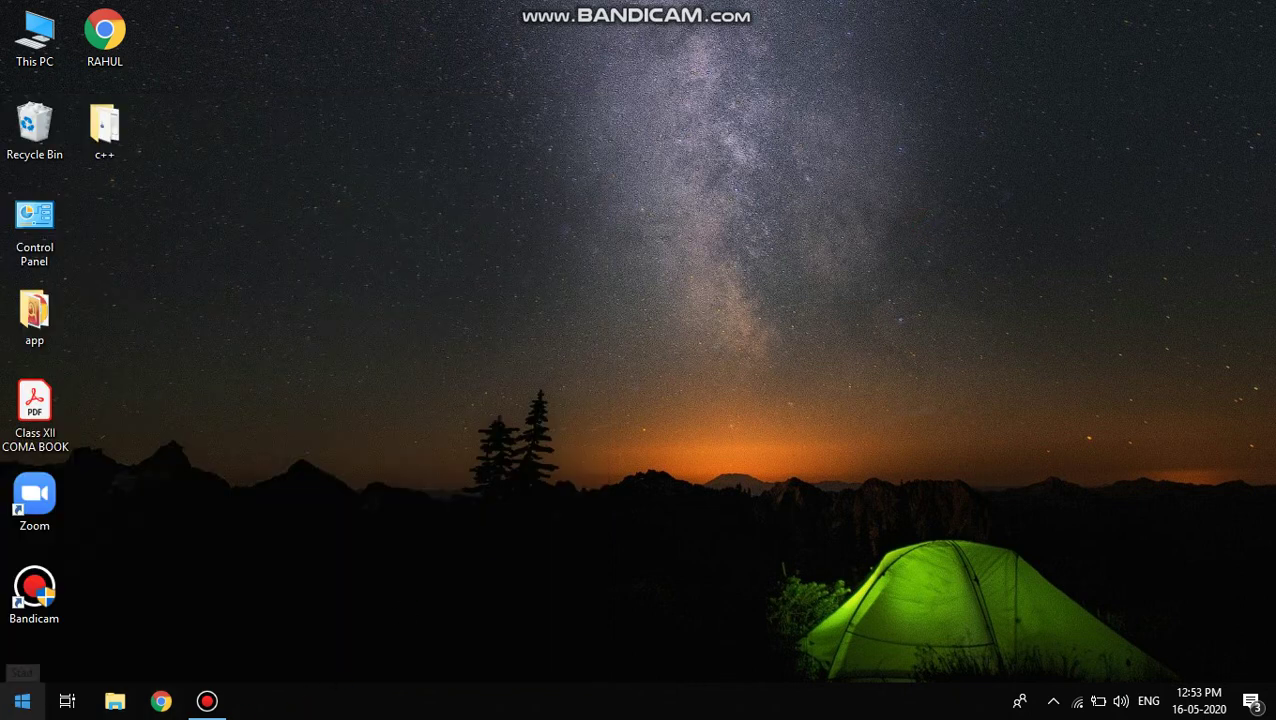
Launch Magnifier from a Start search for 'magni' and zoom the screen to 150%
left_click(14, 704)
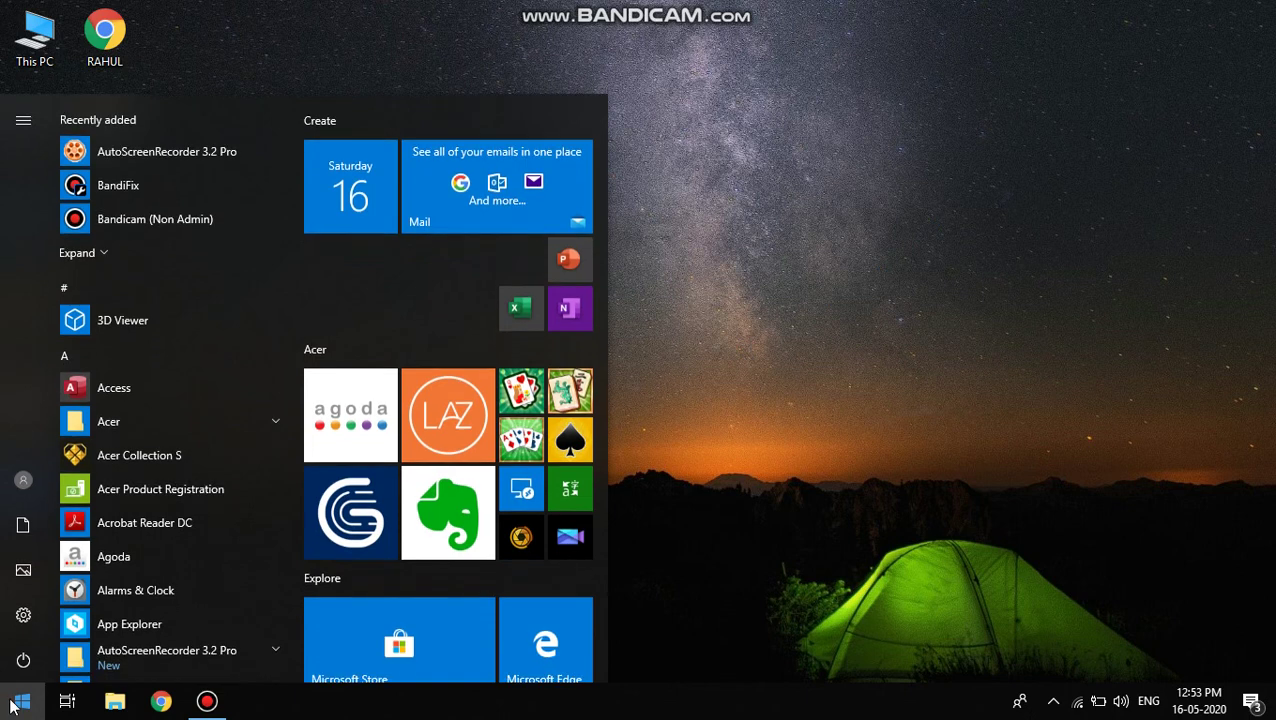
type("mag")
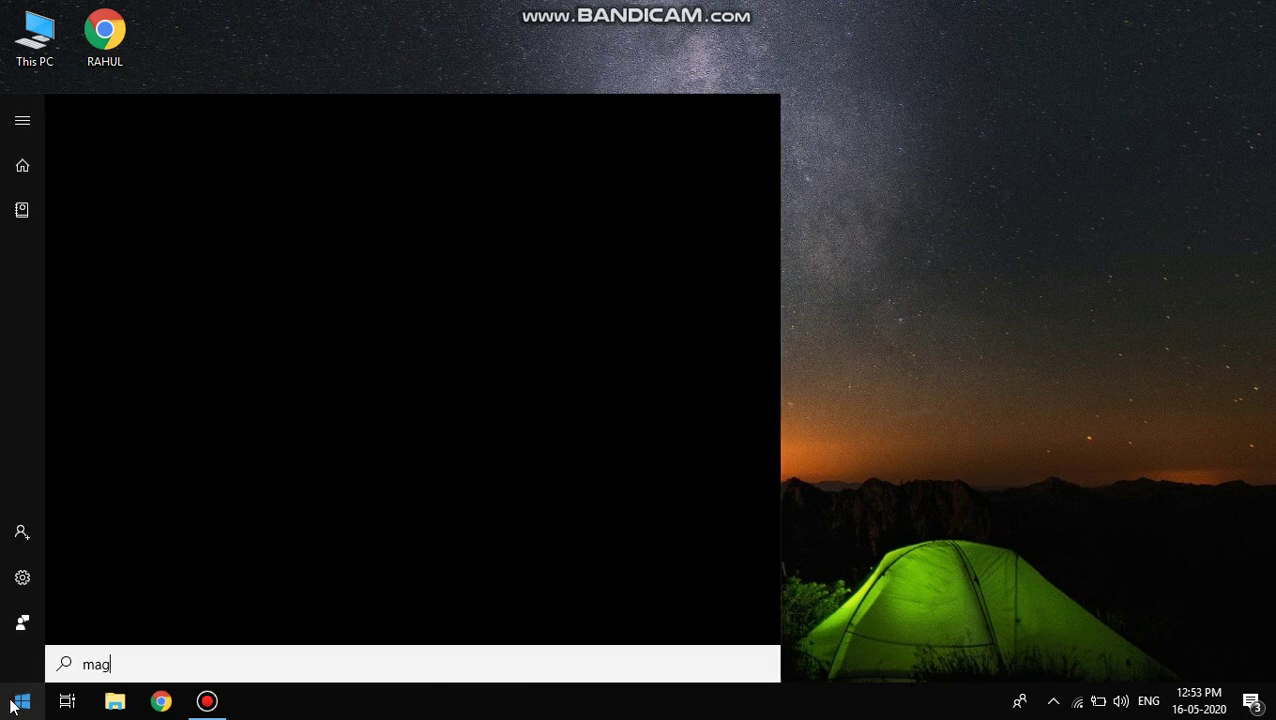
type("ni")
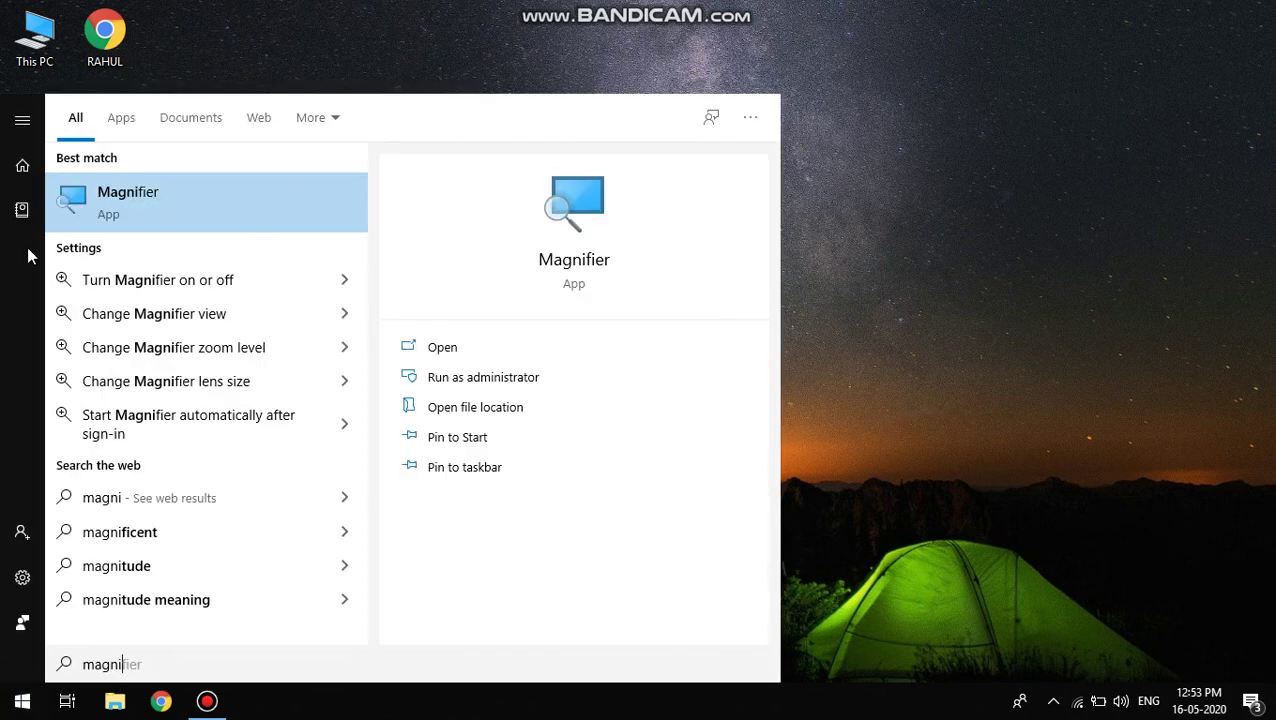
left_click(151, 196)
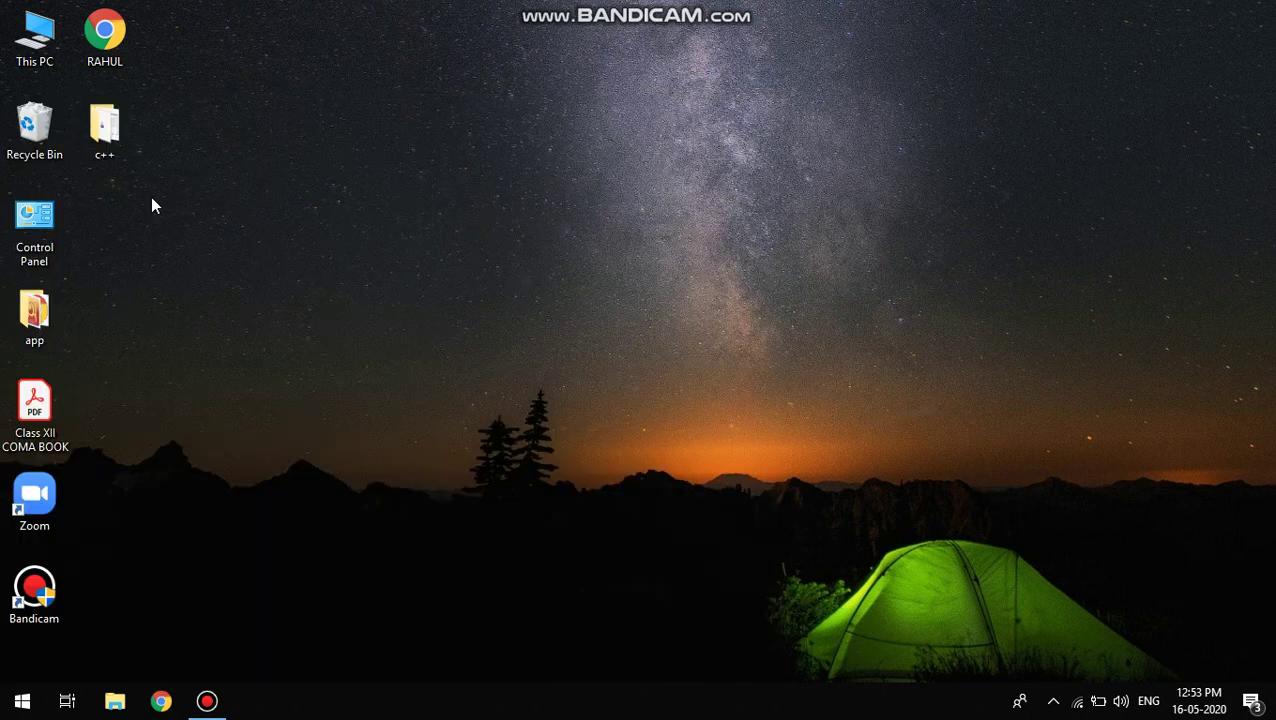
left_click(638, 309)
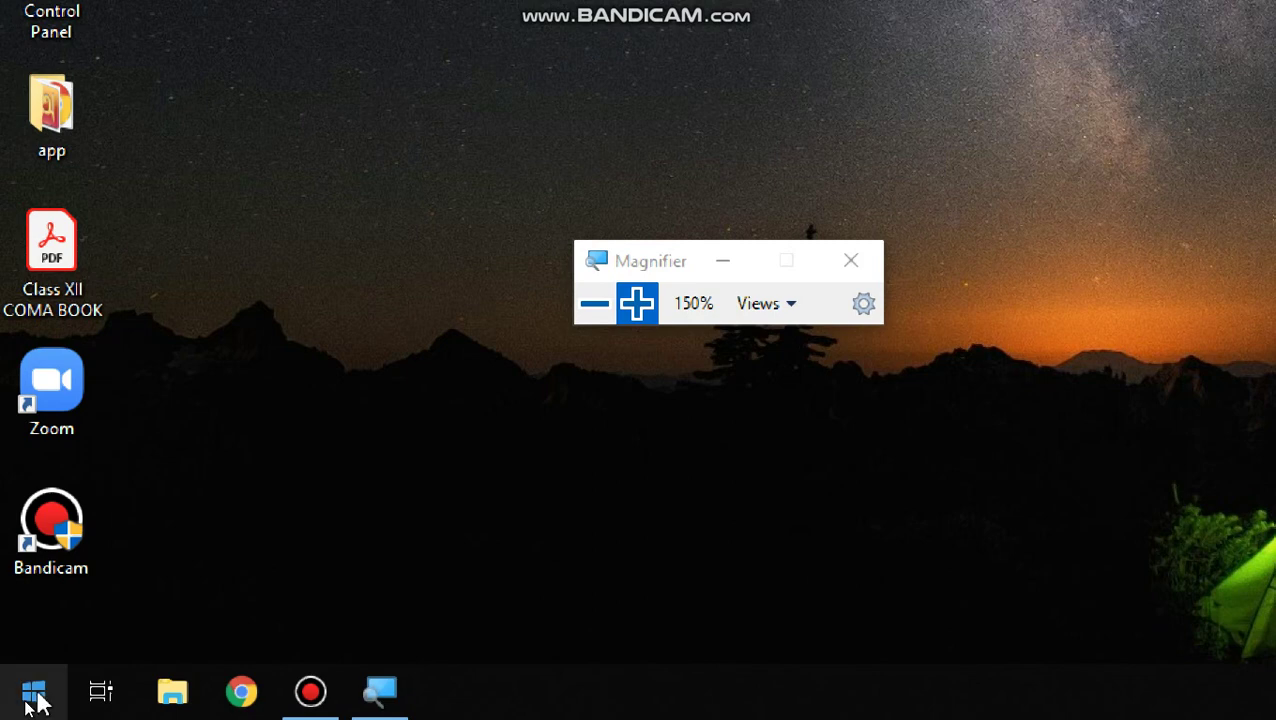
left_click(35, 700)
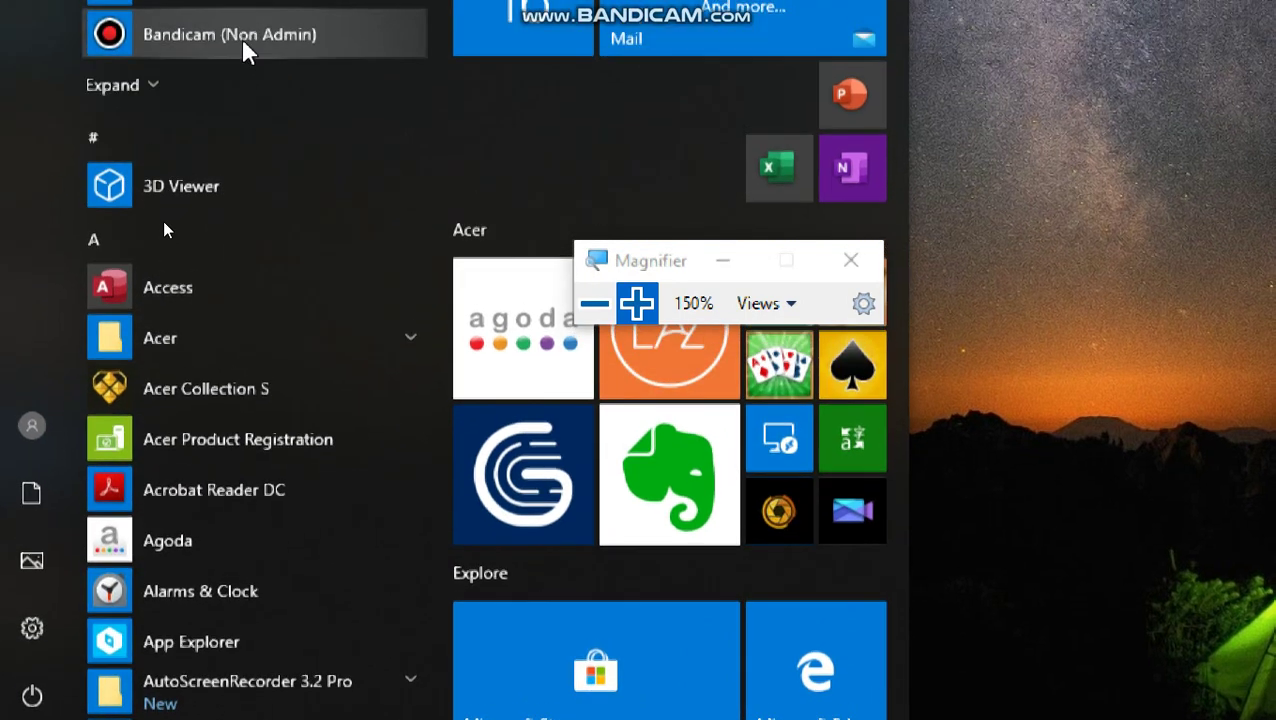
Scroll down the Start app list and expand the Microsoft Office folder
scroll(300, 480, "down", 2)
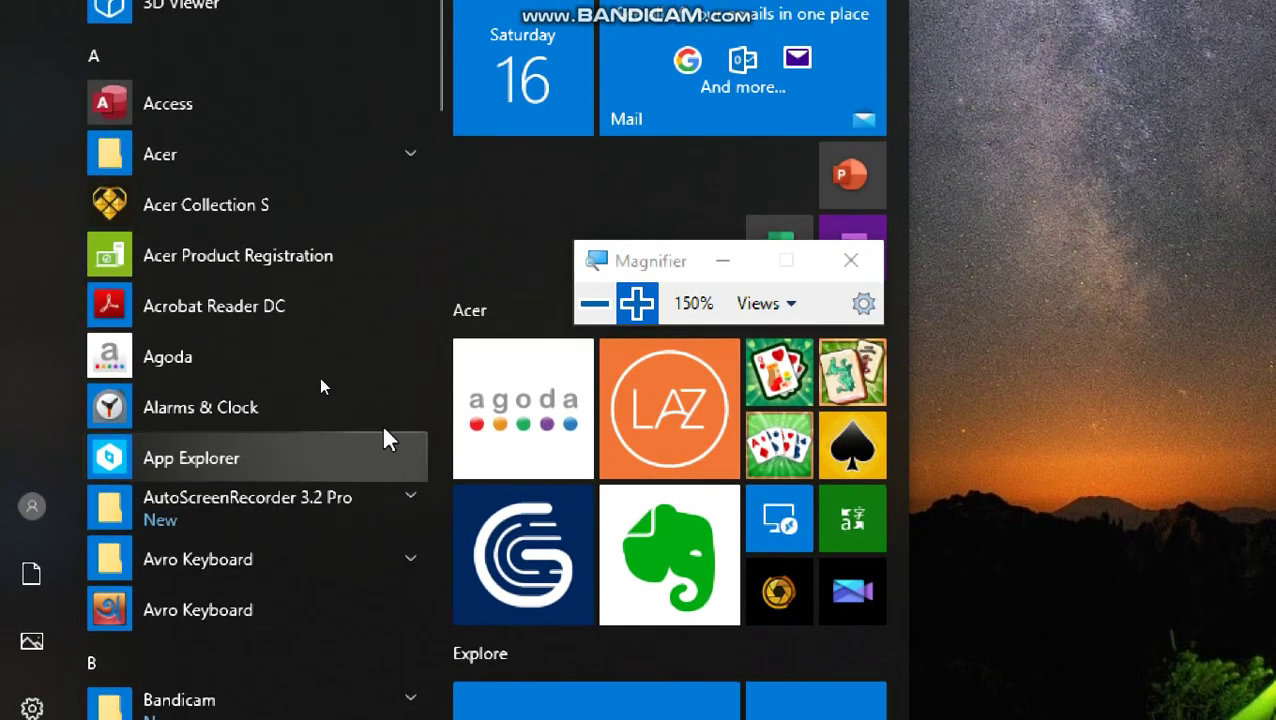
scroll(194, 375, "down", 2)
scroll(194, 375, "down", 2)
scroll(194, 375, "down", 3)
scroll(193, 375, "down", 2)
scroll(193, 375, "down", 2)
scroll(193, 375, "down", 1)
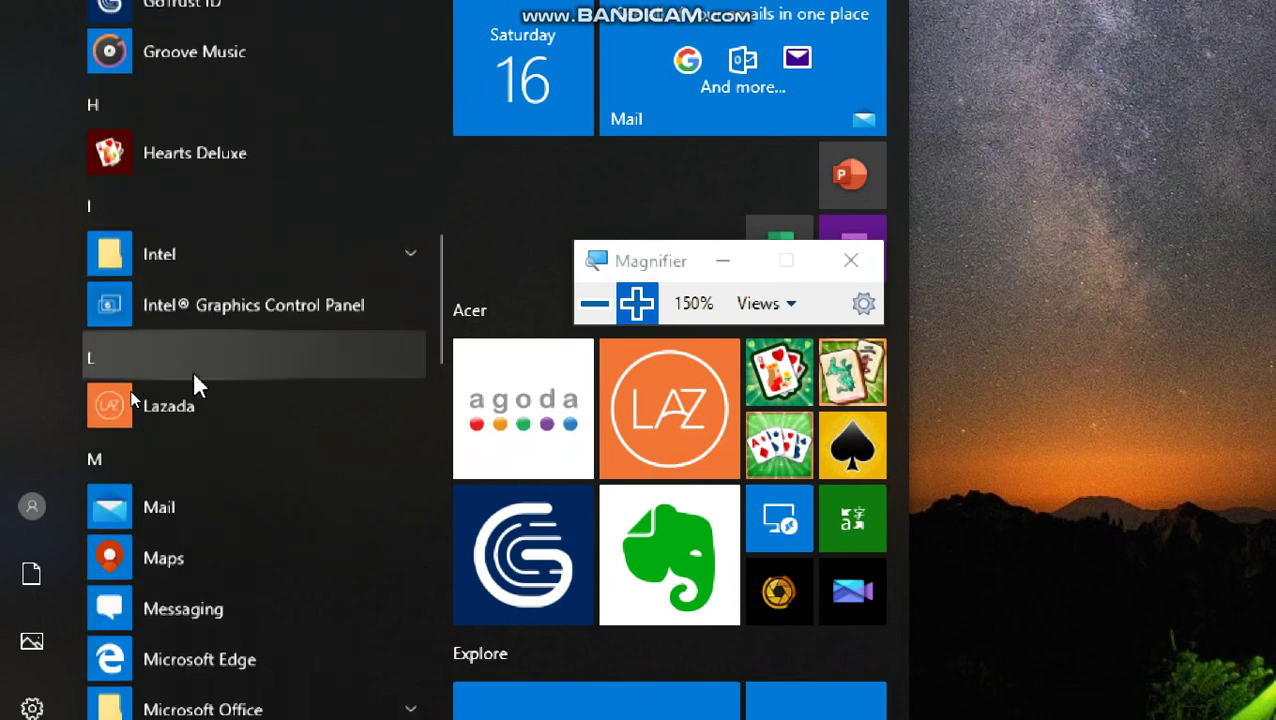
scroll(194, 378, "down", 2)
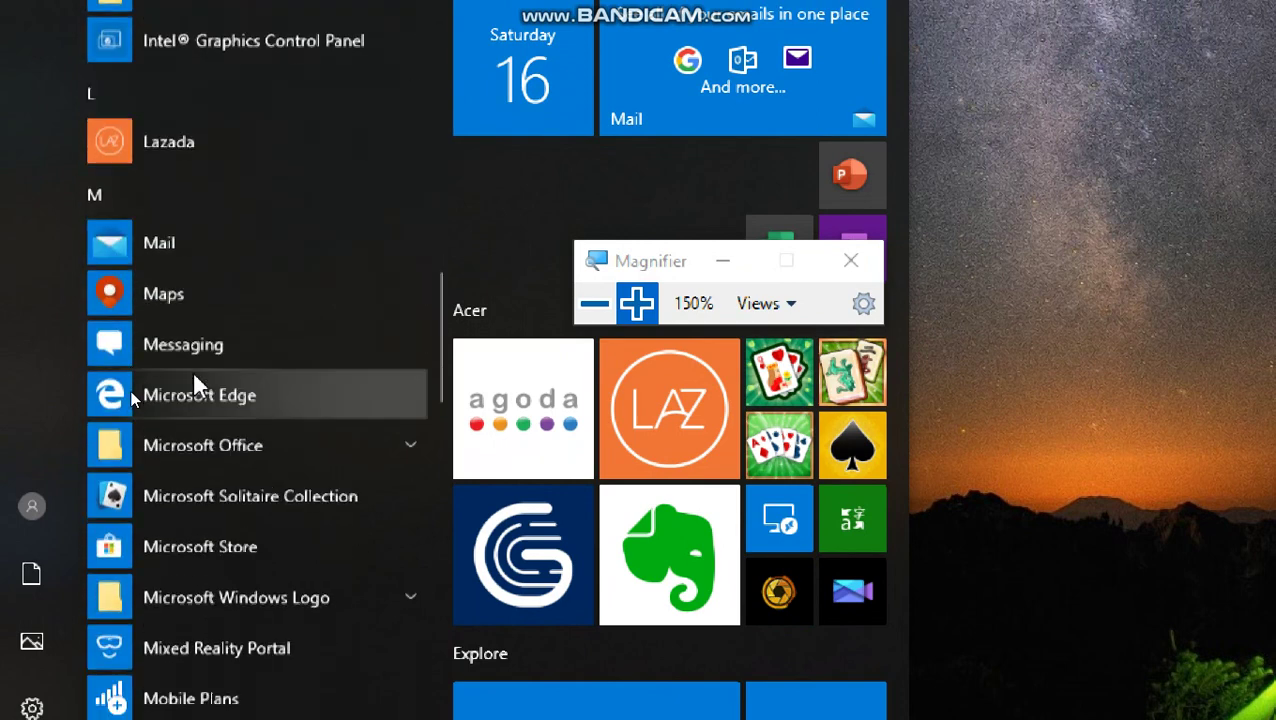
scroll(194, 378, "down", 1)
scroll(194, 378, "down", 1)
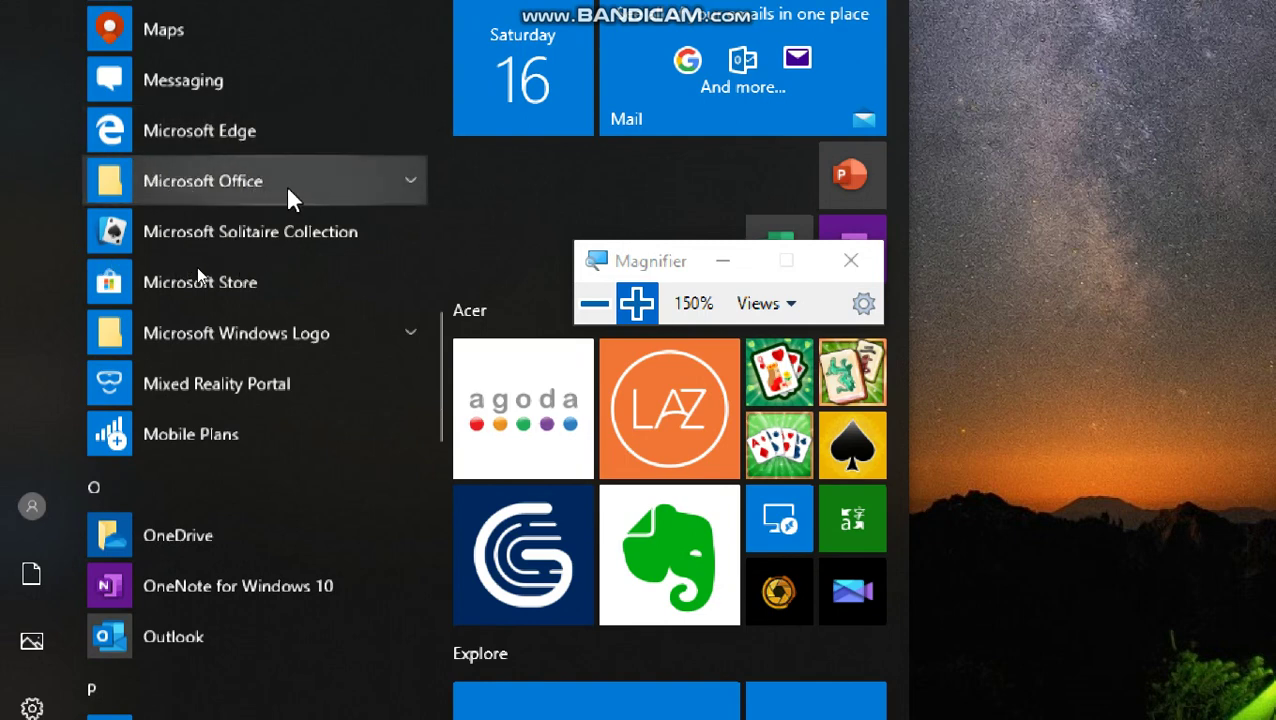
left_click(408, 186)
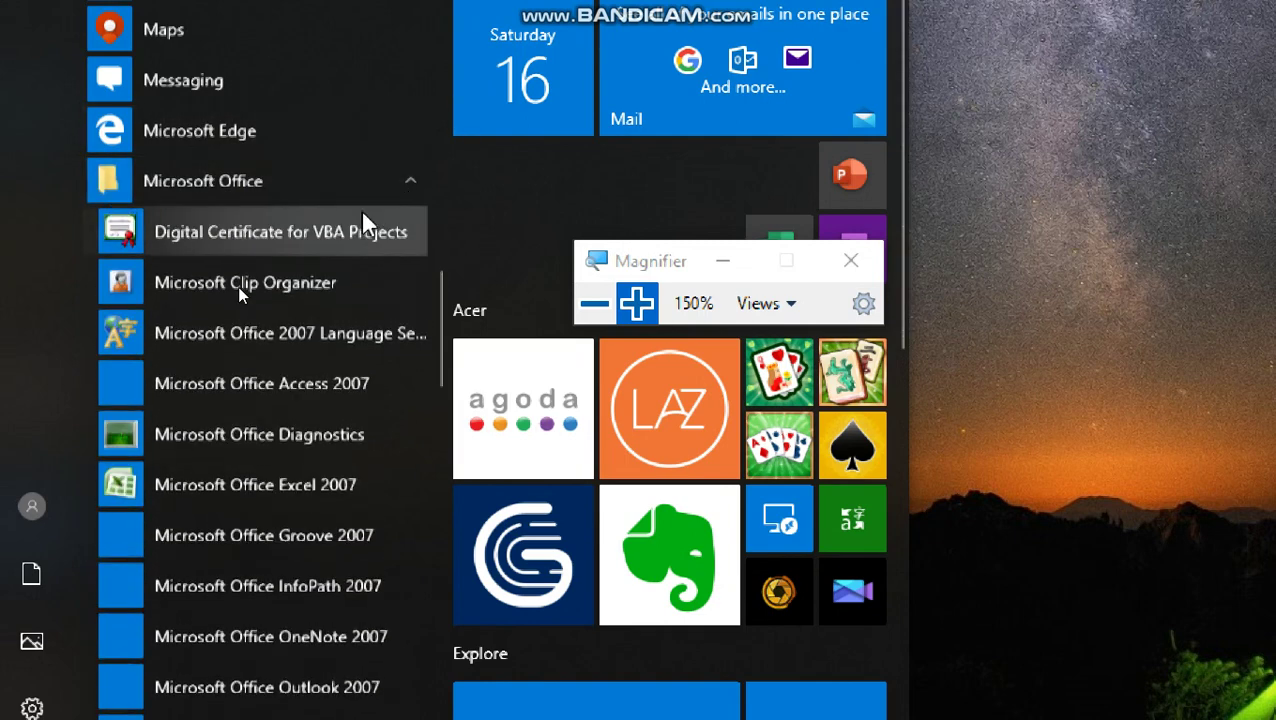
Launch Microsoft Office Word 2007 and set Magnifier back to 100%
scroll(272, 462, "down", 2)
scroll(272, 464, "down", 1)
scroll(272, 464, "down", 2)
scroll(272, 464, "down", 1)
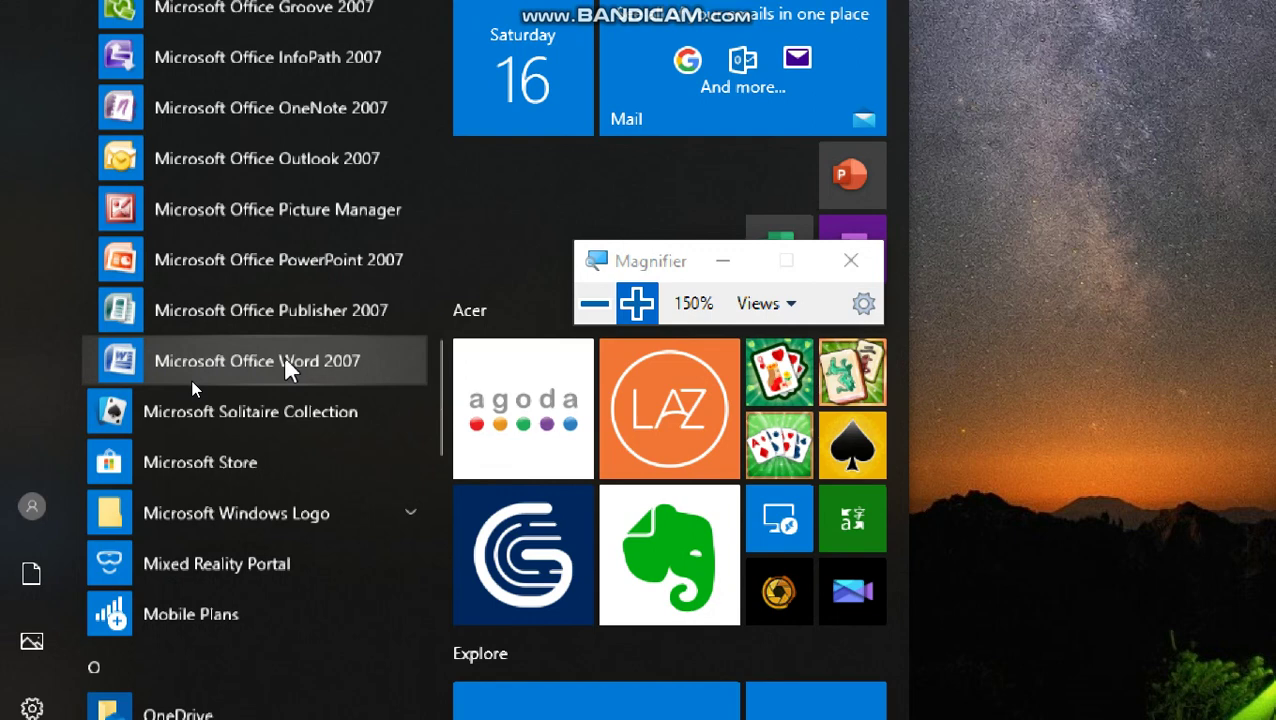
left_click(335, 365)
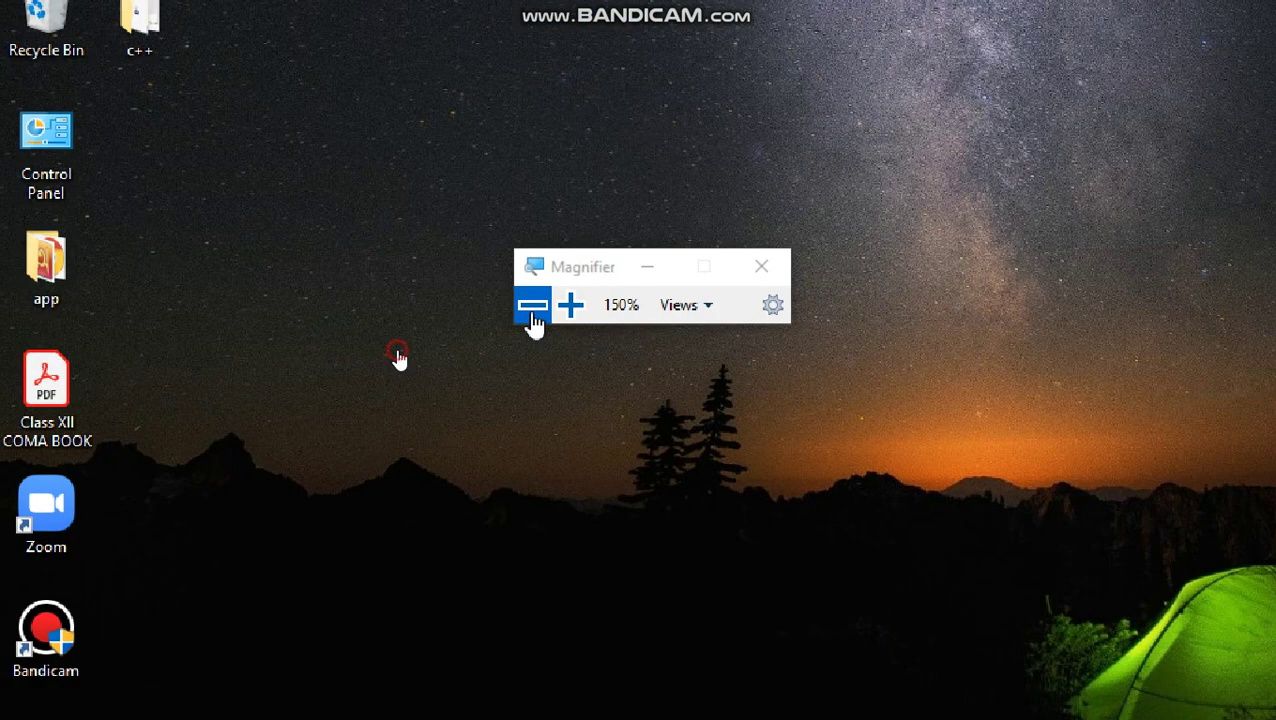
left_click(533, 310)
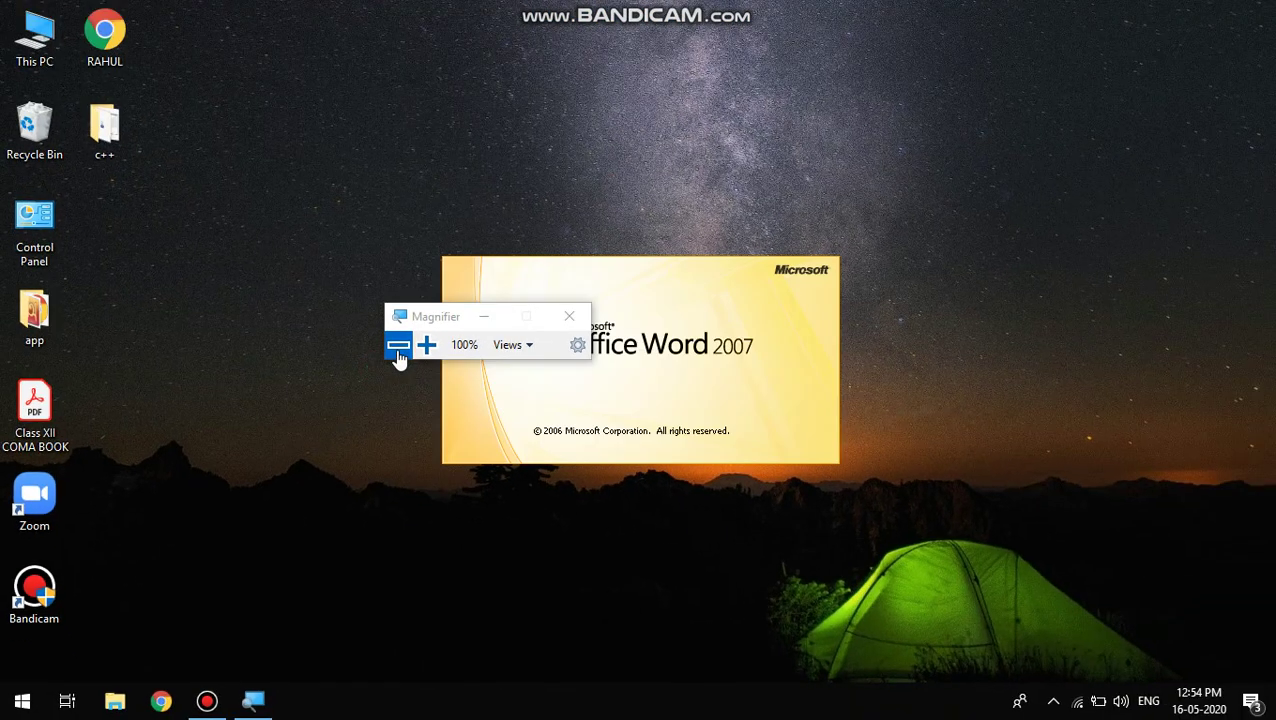
Move the Magnifier toolbar to the lower-left corner and zoom back to 150%
mouse_move(425, 320)
left_mouse_down()
mouse_move(339, 610)
mouse_move(300, 610)
left_mouse_up()
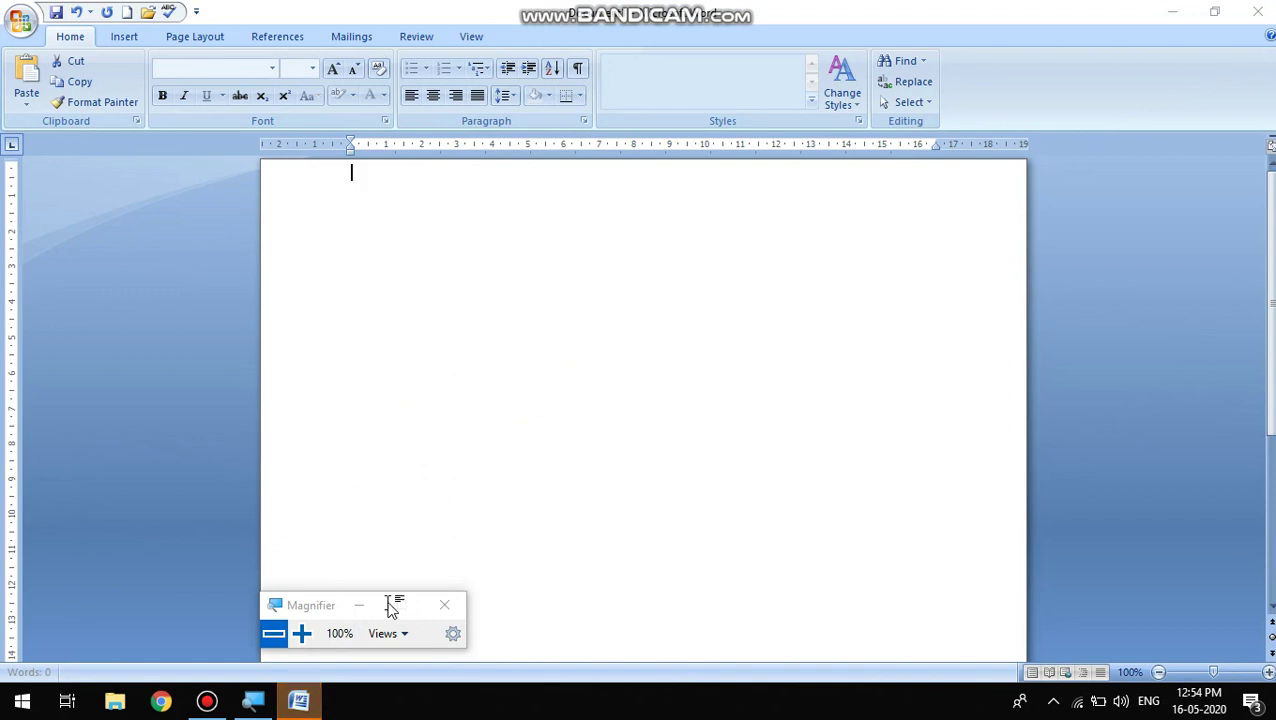
mouse_move(313, 609)
left_mouse_down()
mouse_move(350, 604)
mouse_move(120, 604)
mouse_move(89, 616)
left_mouse_up()
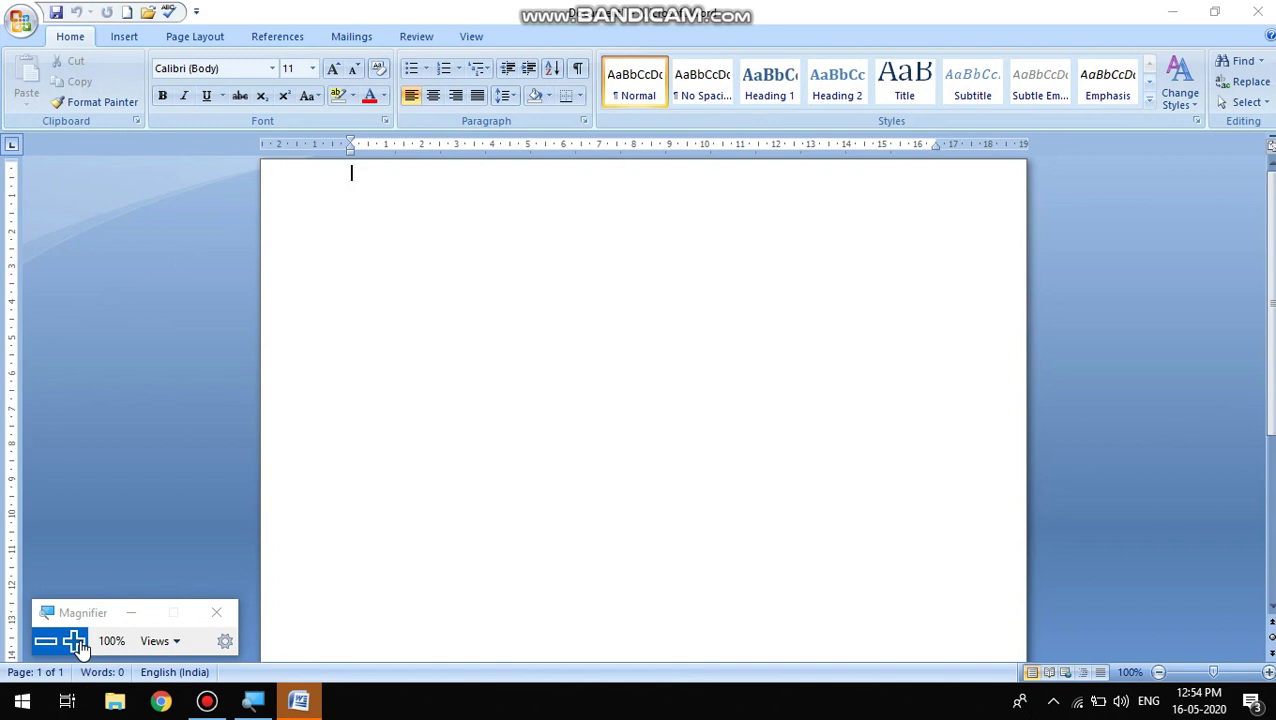
left_click(78, 644)
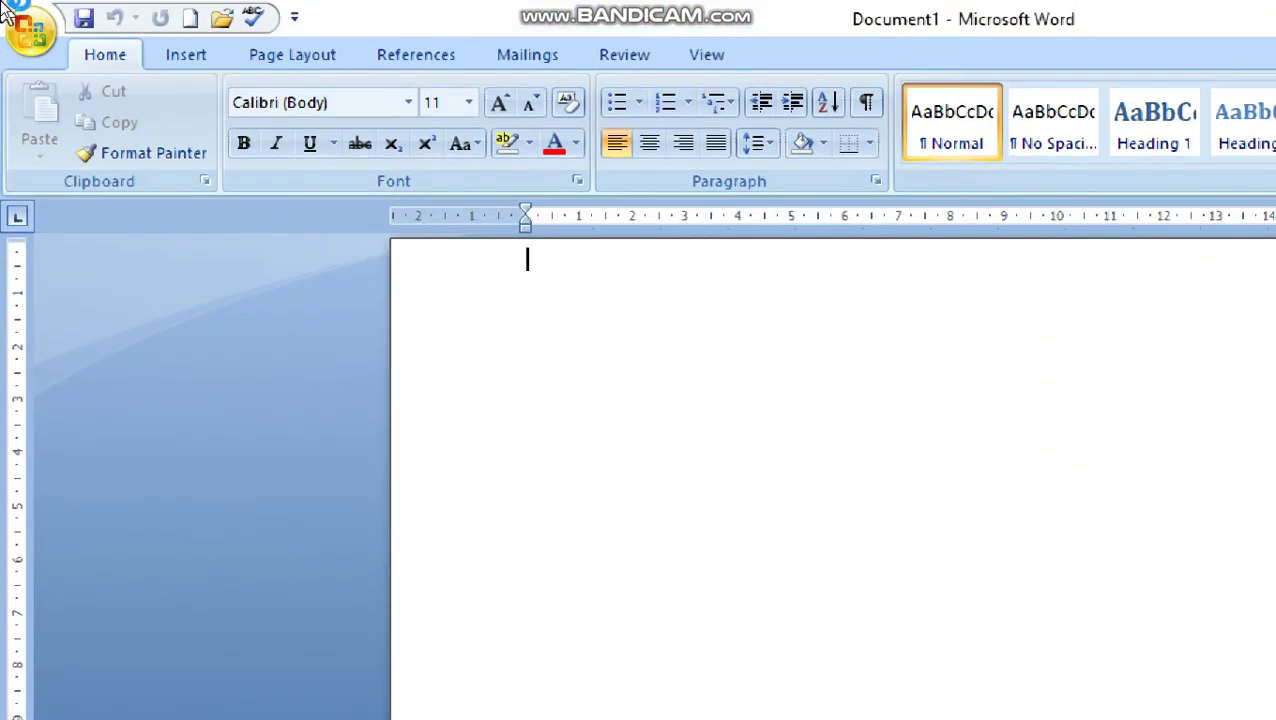
left_click(38, 32)
left_click(30, 28)
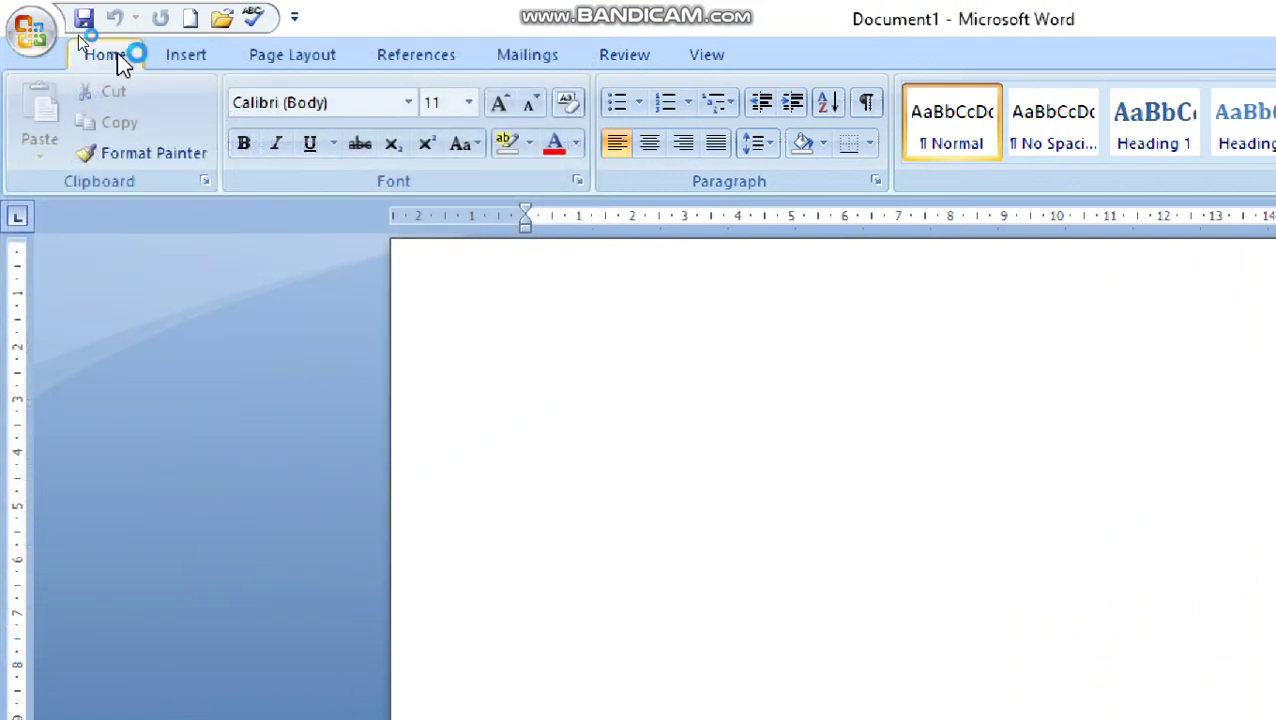
left_click(176, 62)
left_click(285, 60)
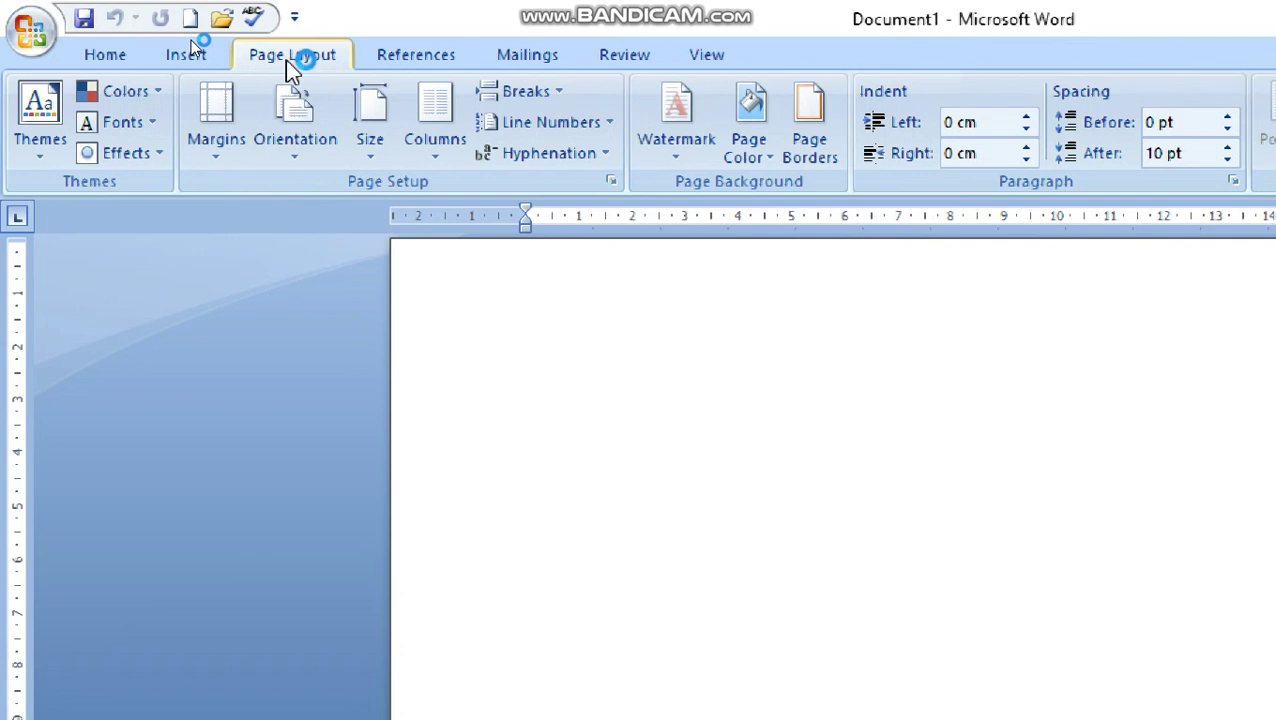
left_click(414, 58)
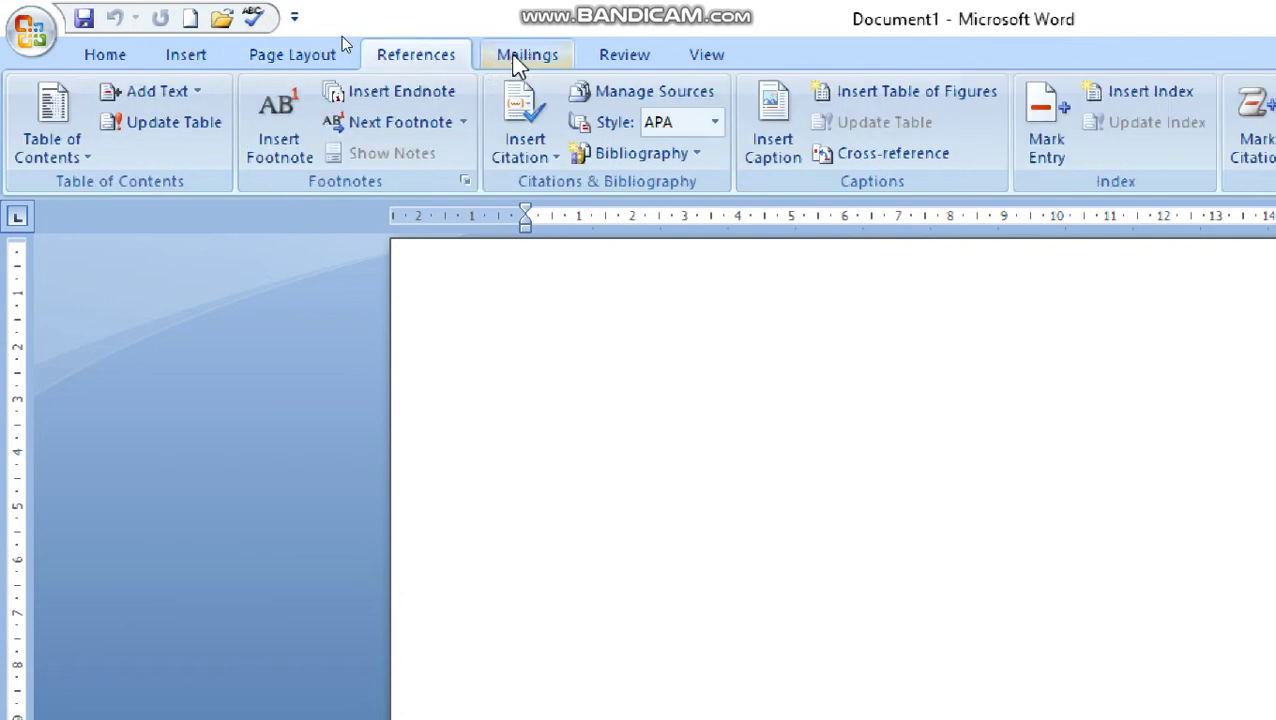
left_click(520, 57)
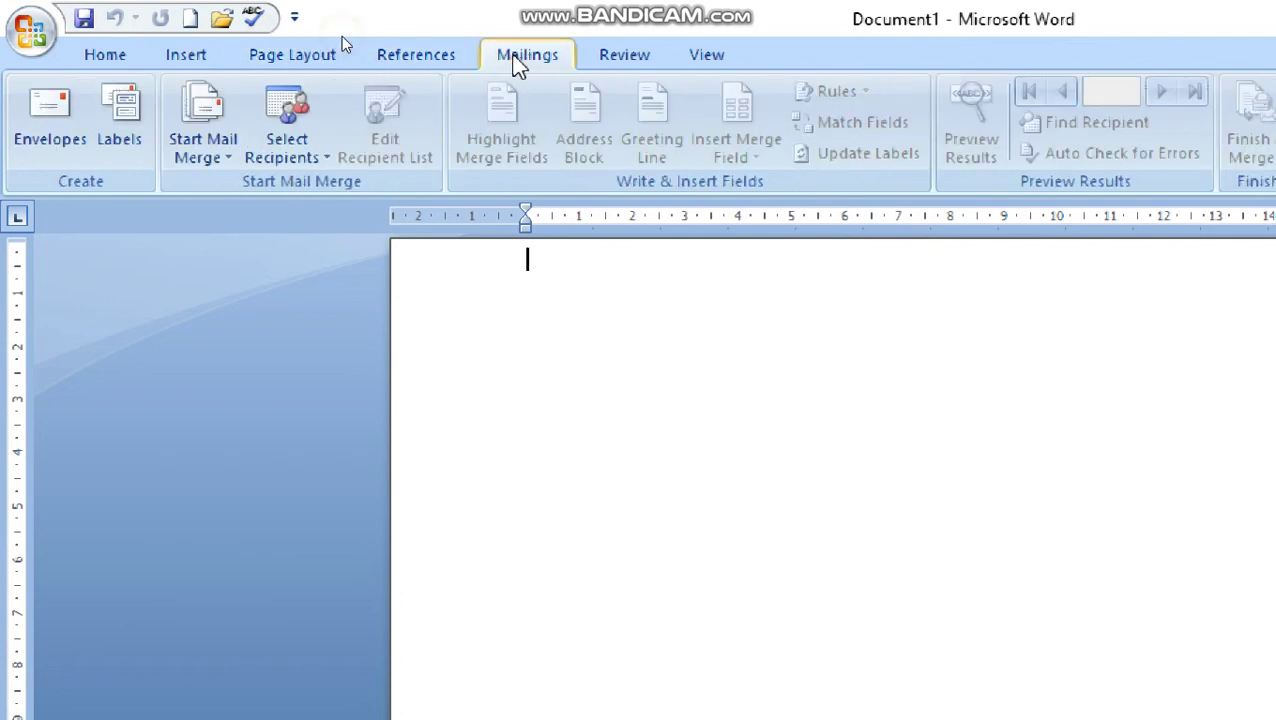
left_click(704, 60)
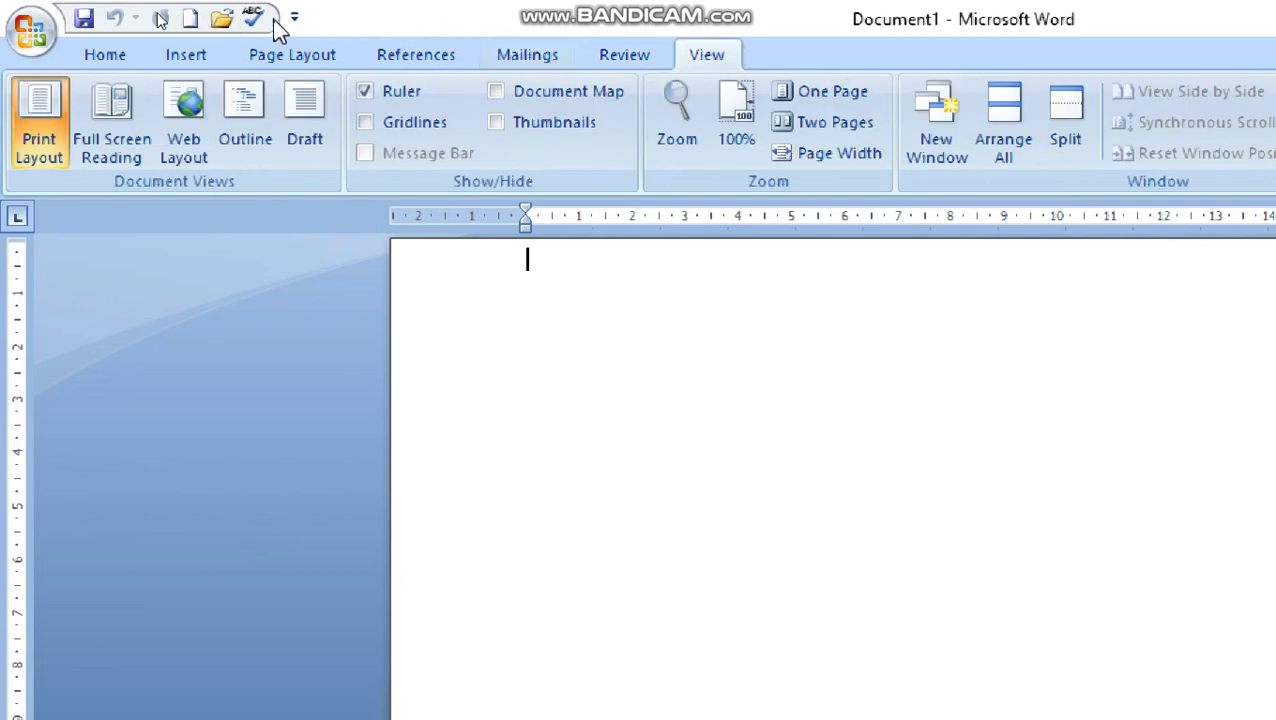
left_click(100, 58)
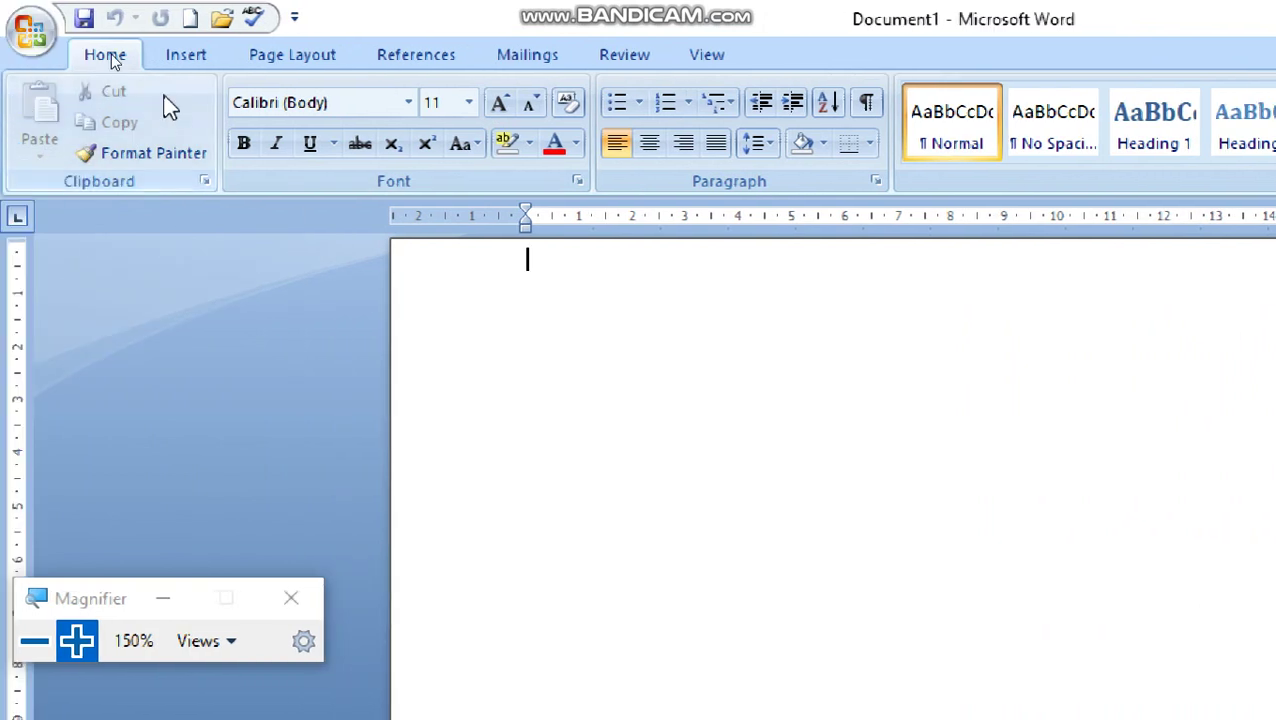
left_click(180, 57)
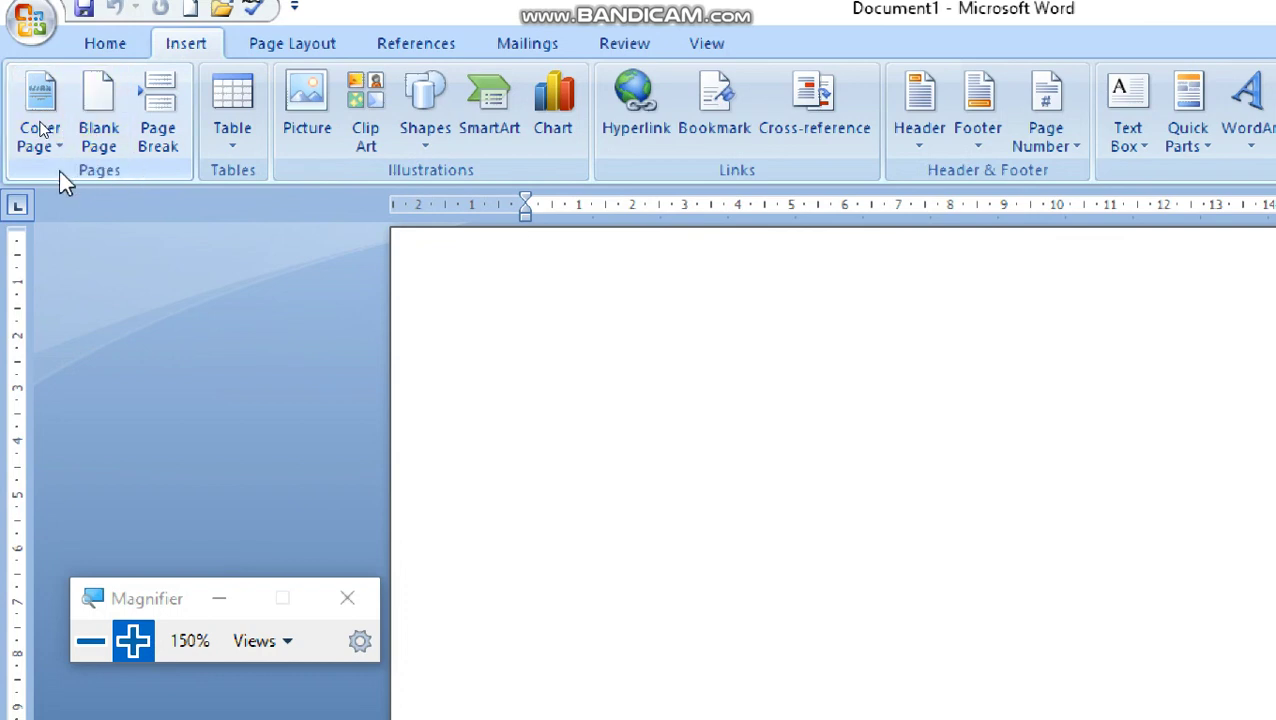
left_click(110, 43)
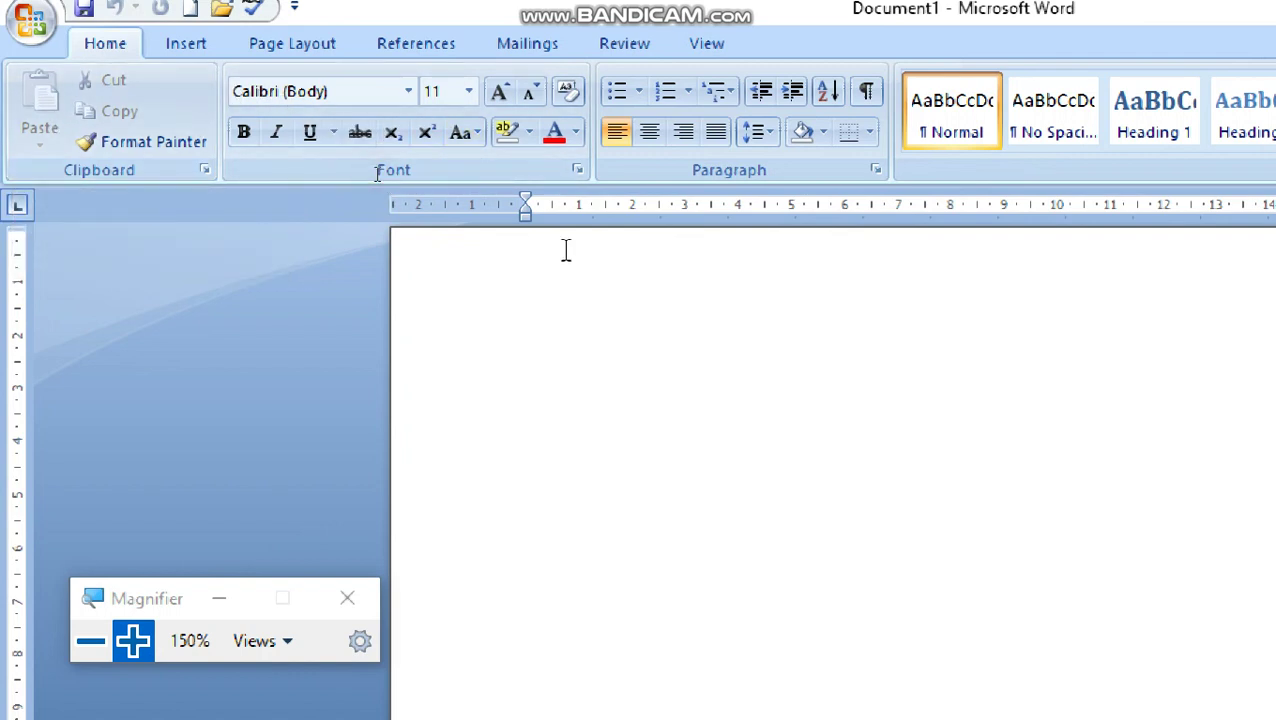
type("r")
Retype the name in all capital letters and select the whole name line
key("BackSpace")
key("Caps_Lock")
type("RAHULM")
type("UKHERJEE")
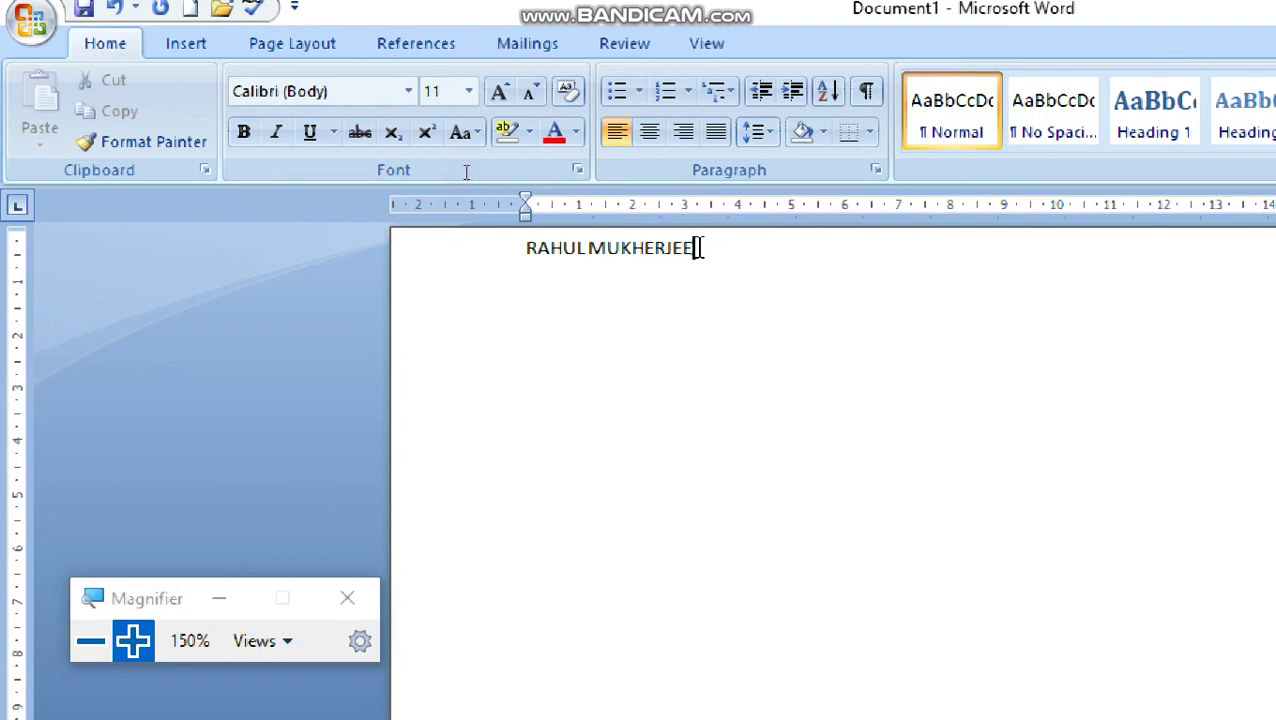
left_click_drag(695, 248, 561, 252)
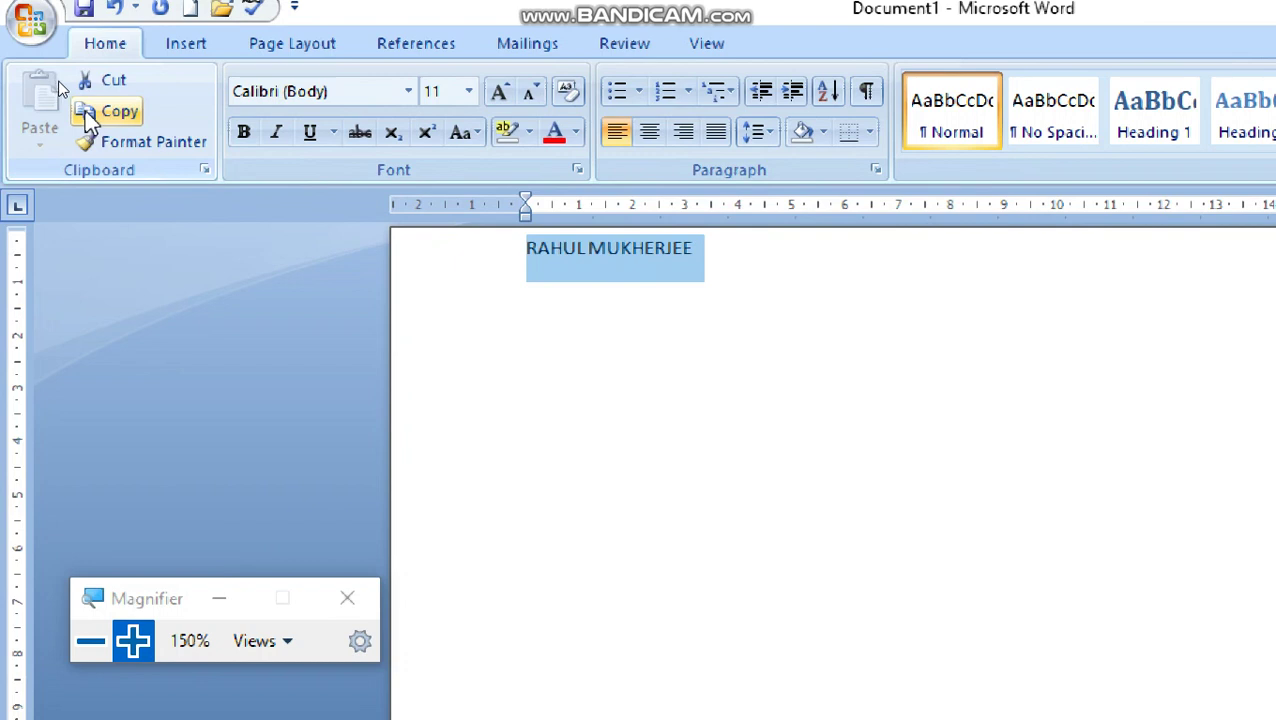
Copy the name line, paste it twice on new lines below, and select the first line
left_click(115, 114)
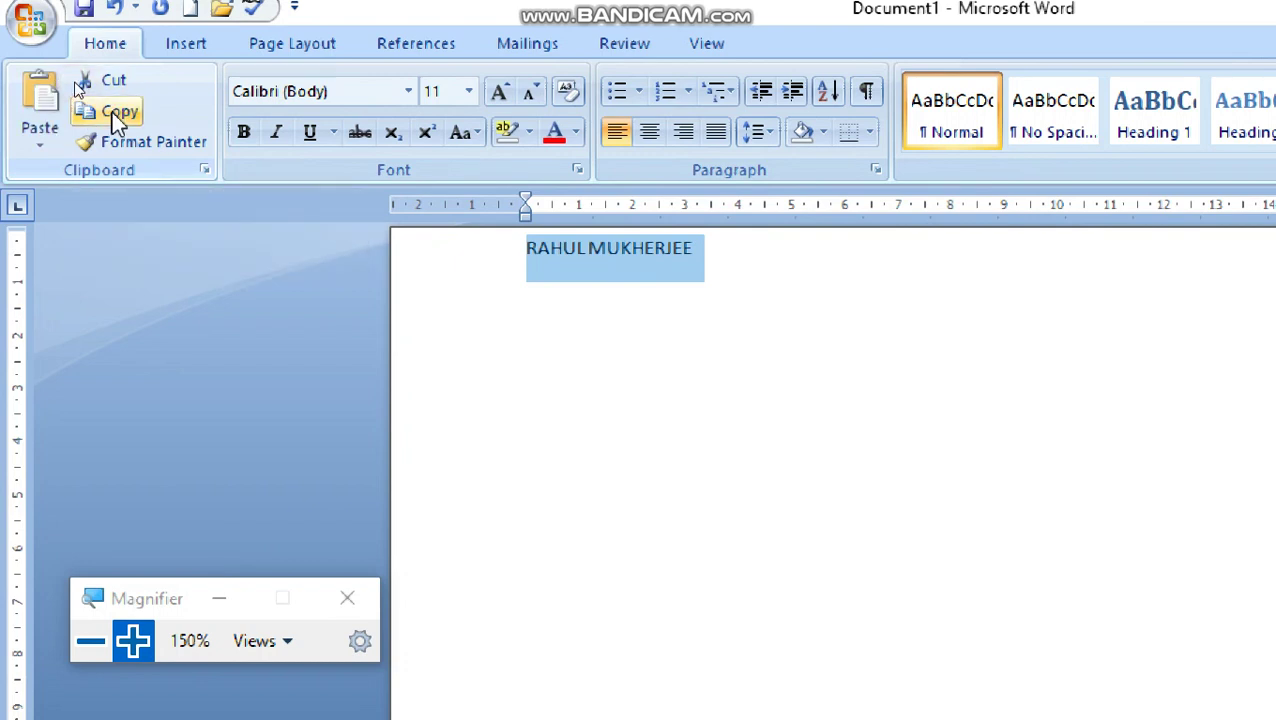
left_click(740, 254)
key("Return")
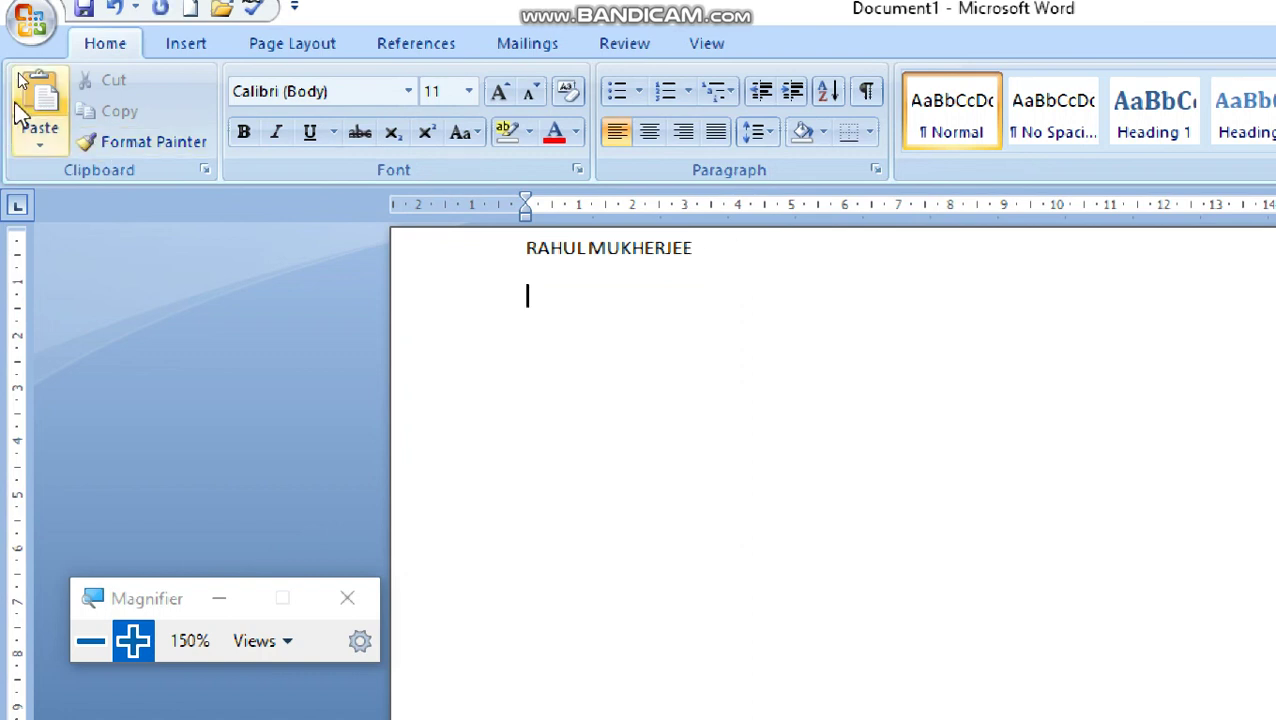
left_click(34, 97)
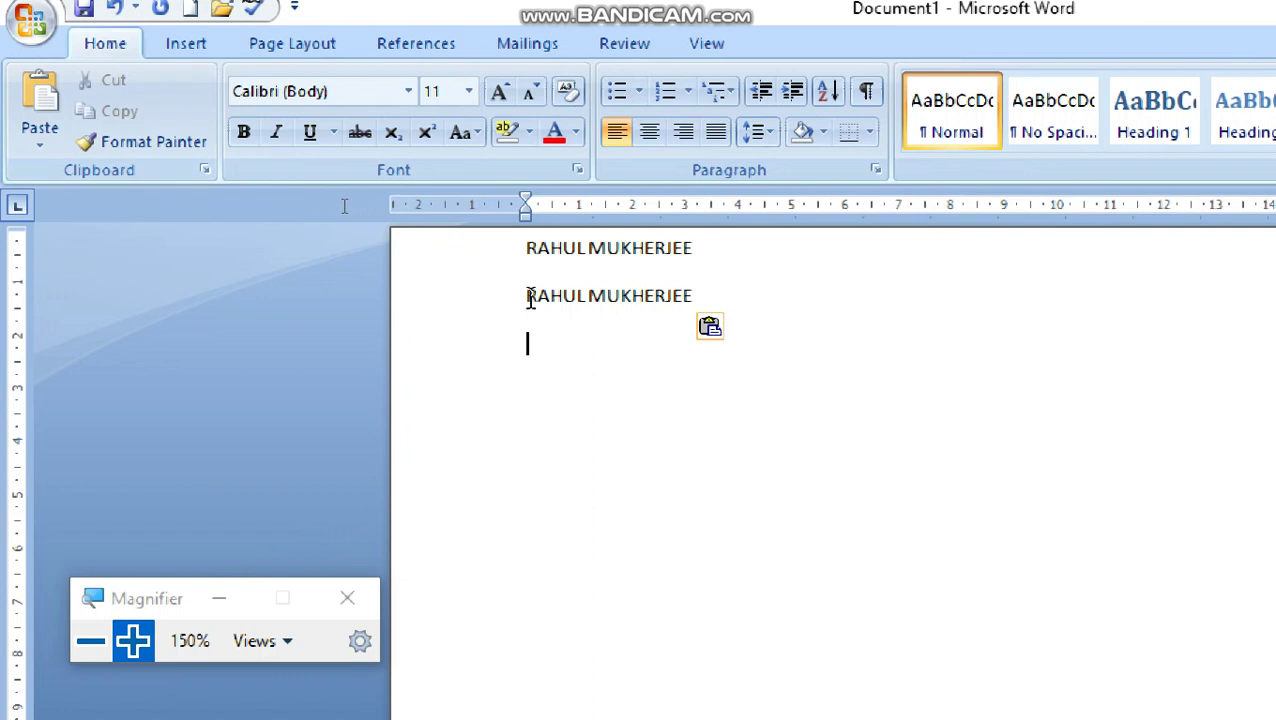
left_click(34, 97)
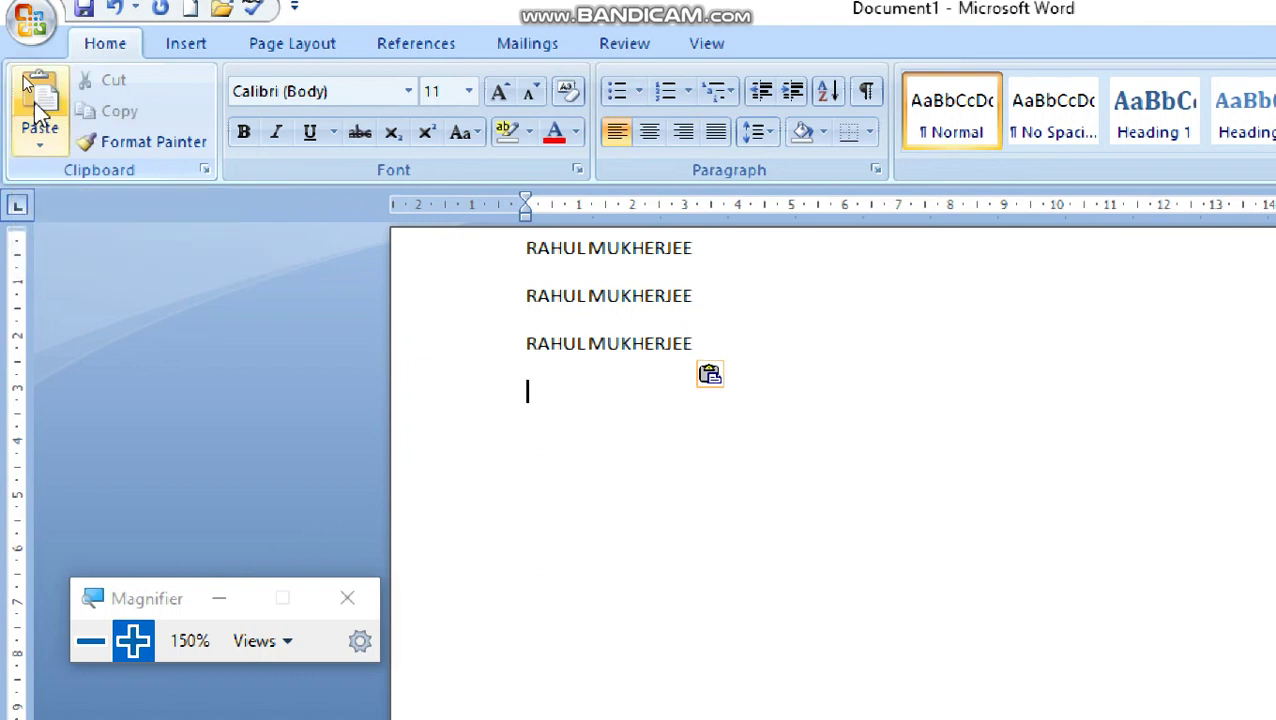
mouse_move(698, 340)
left_mouse_down()
mouse_move(541, 336)
mouse_move(536, 276)
left_mouse_up()
left_click(632, 298)
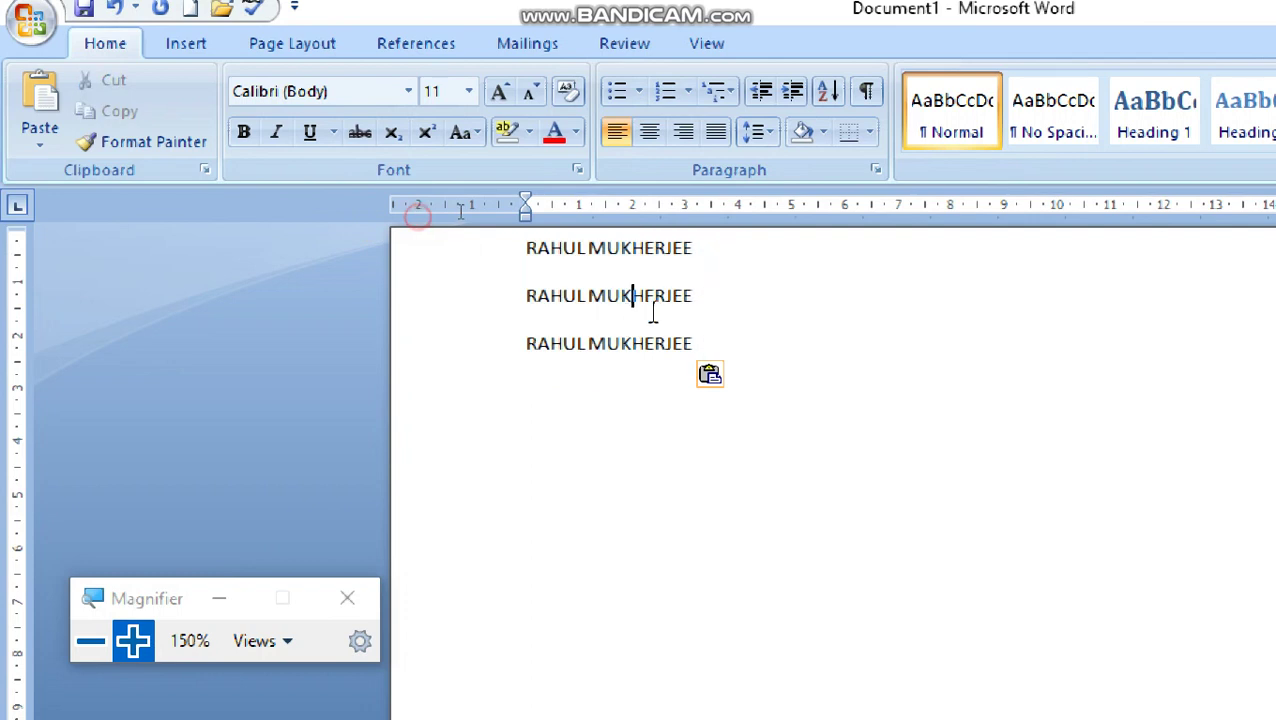
left_click_drag(692, 245, 464, 222)
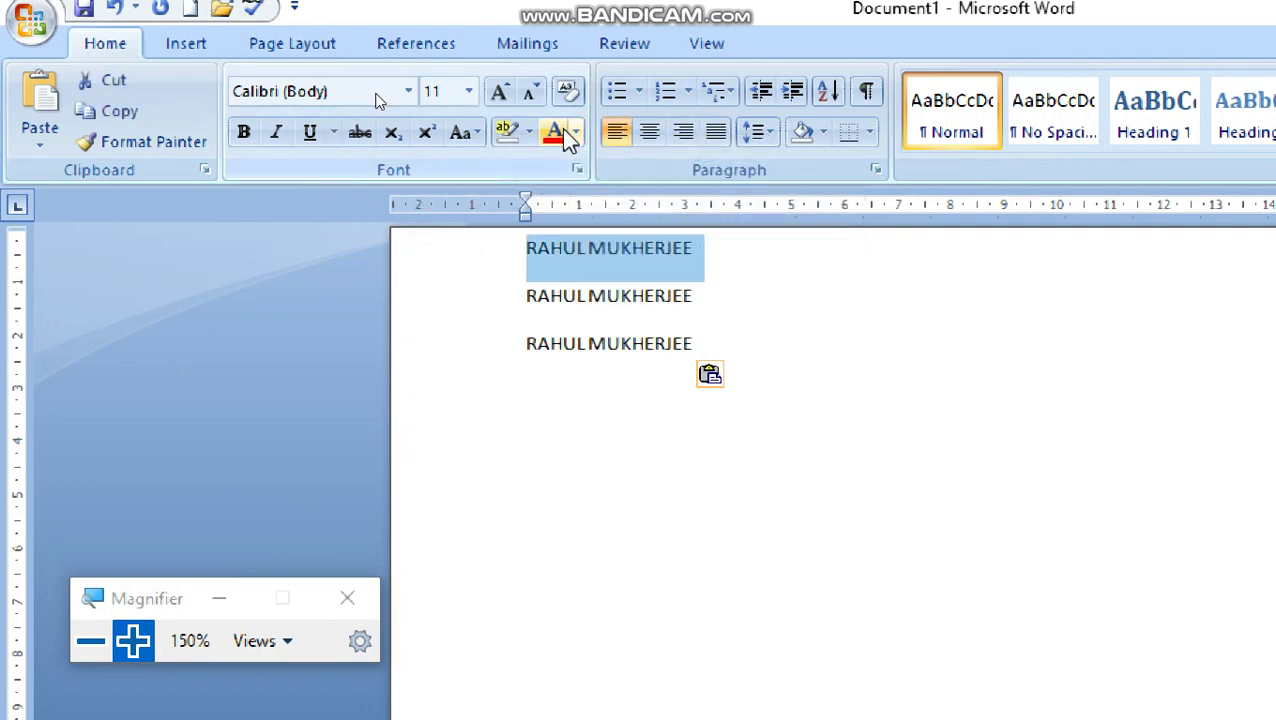
Colour the first name line red
left_click(576, 132)
left_click(560, 137)
left_click(577, 134)
left_click(577, 376)
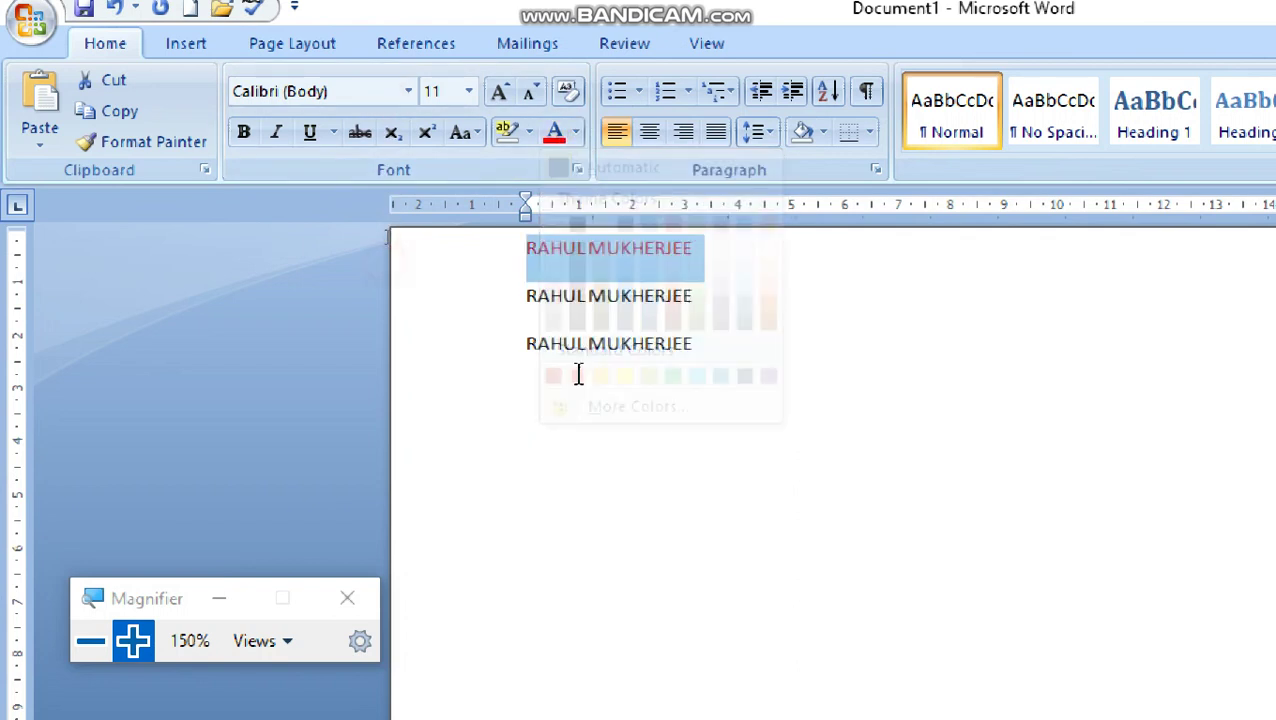
left_click(692, 248)
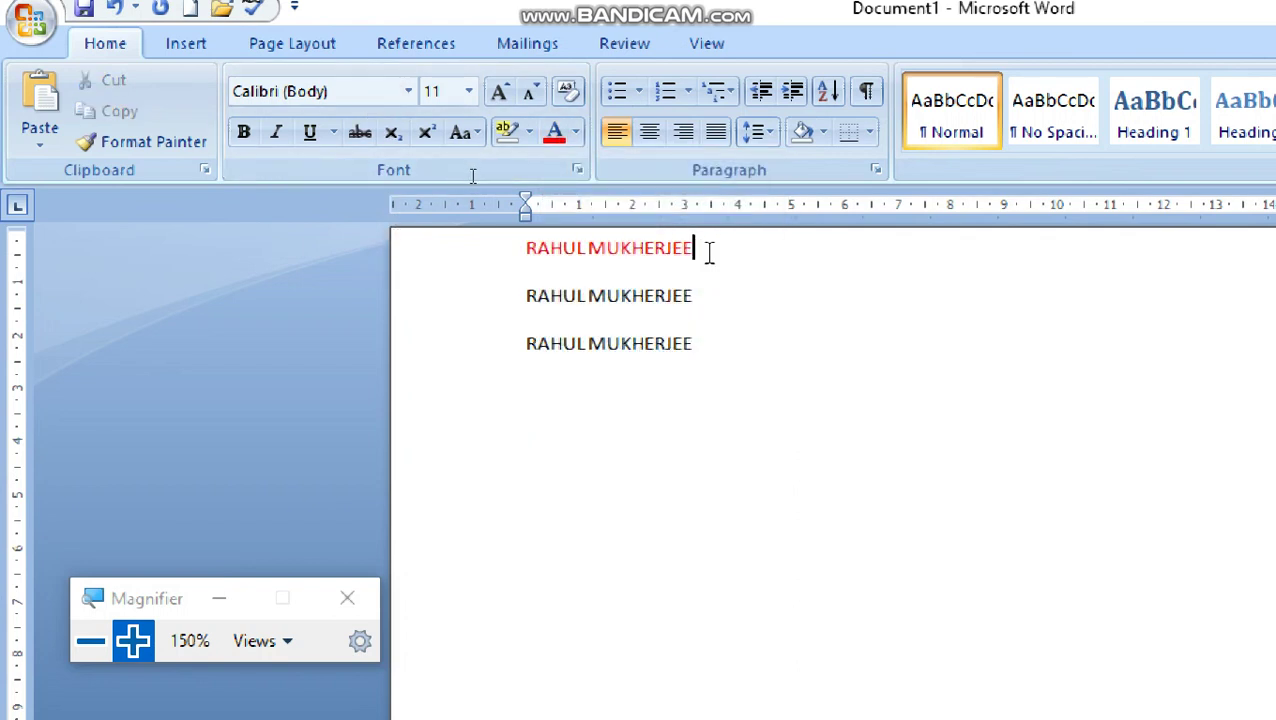
Enlarge the red first line to font size 20
left_click_drag(706, 250, 524, 250)
left_click(468, 92)
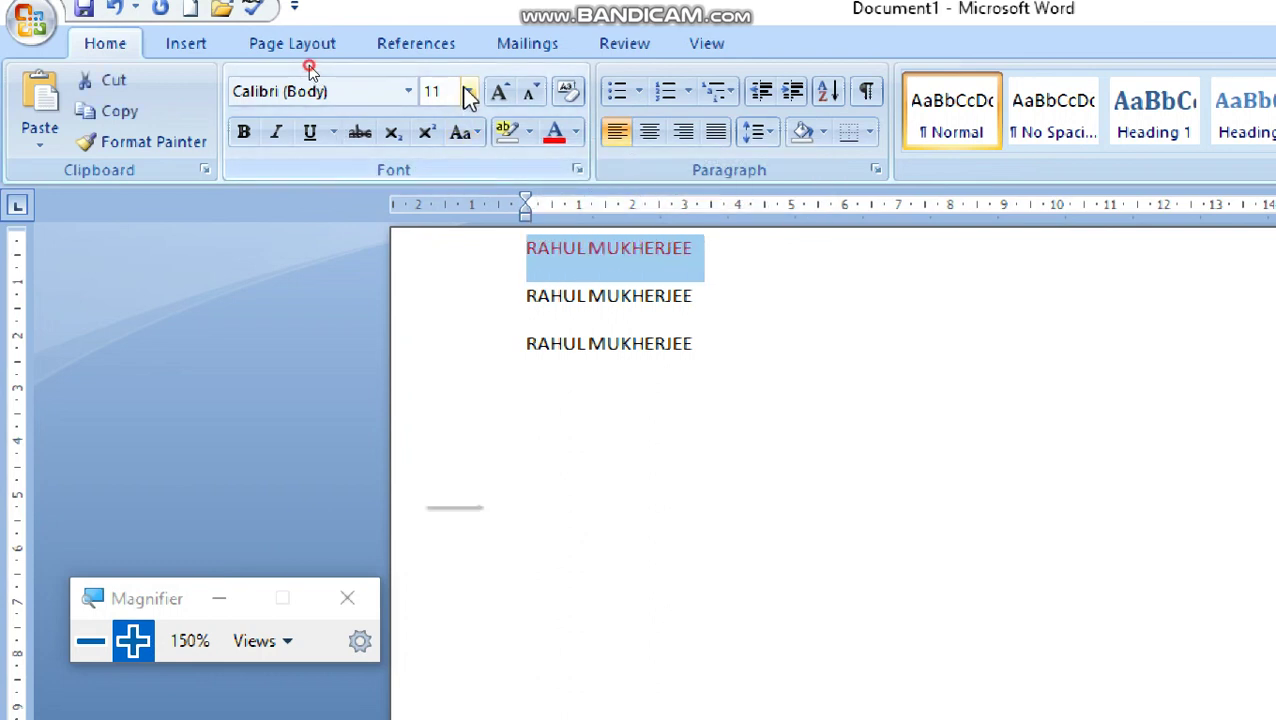
left_click(468, 92)
left_click(436, 315)
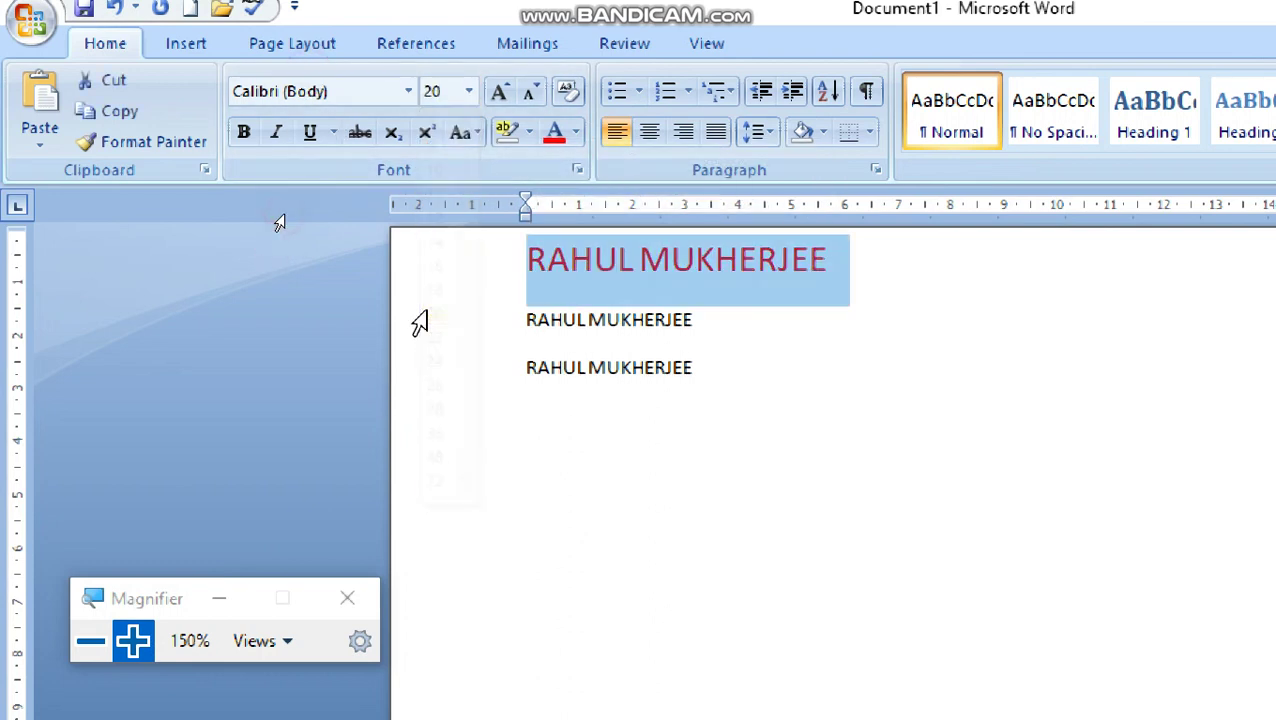
Cut the red size-20 line and add an empty line after the second name line
left_click(672, 262)
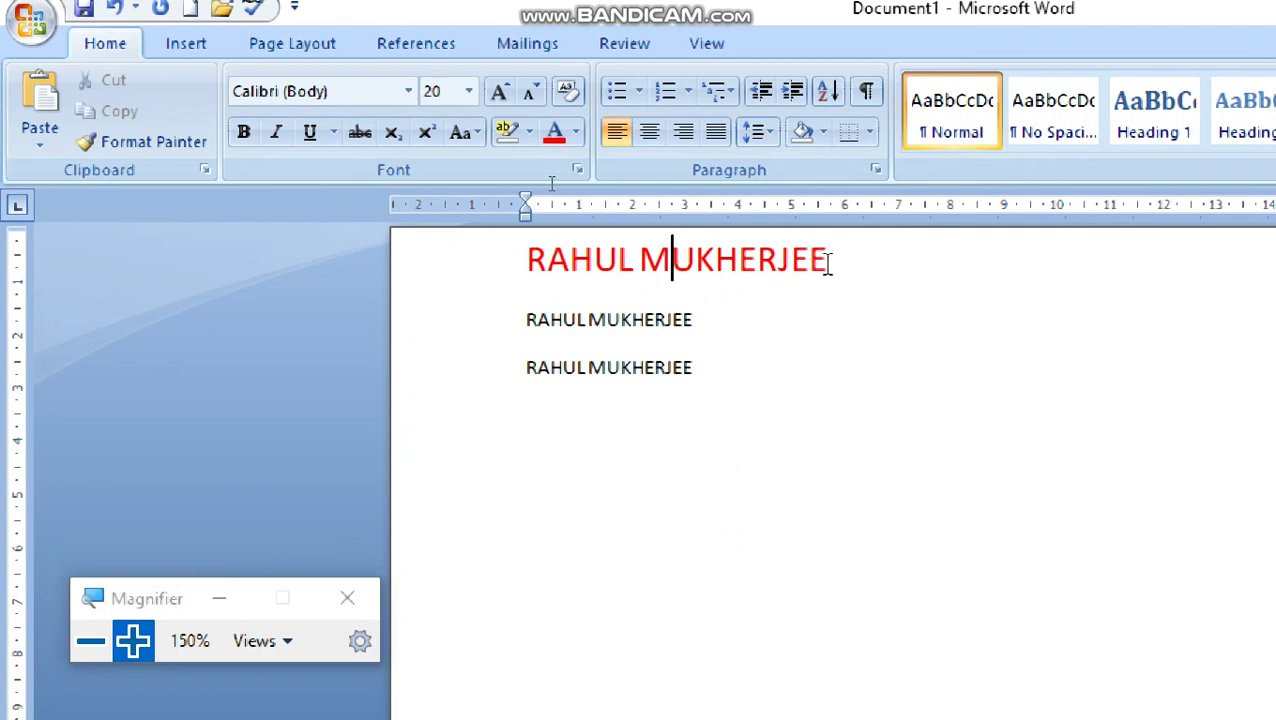
left_click_drag(828, 262, 540, 278)
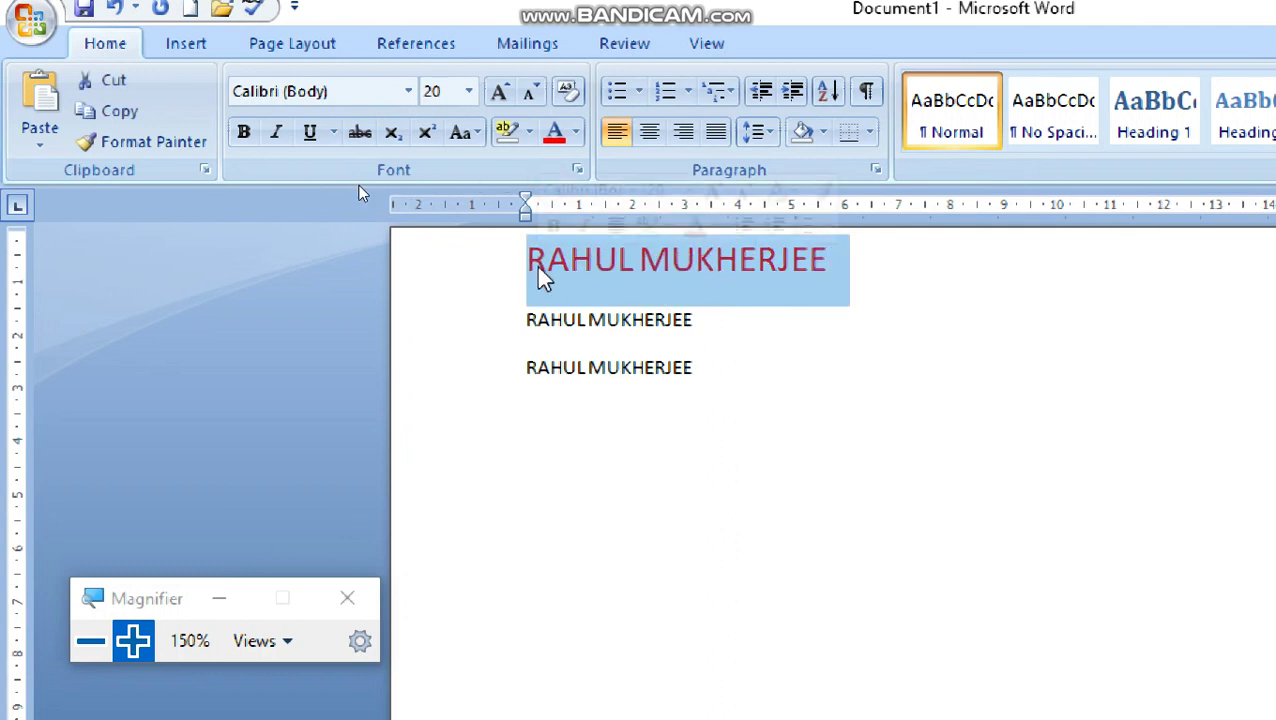
left_click(113, 83)
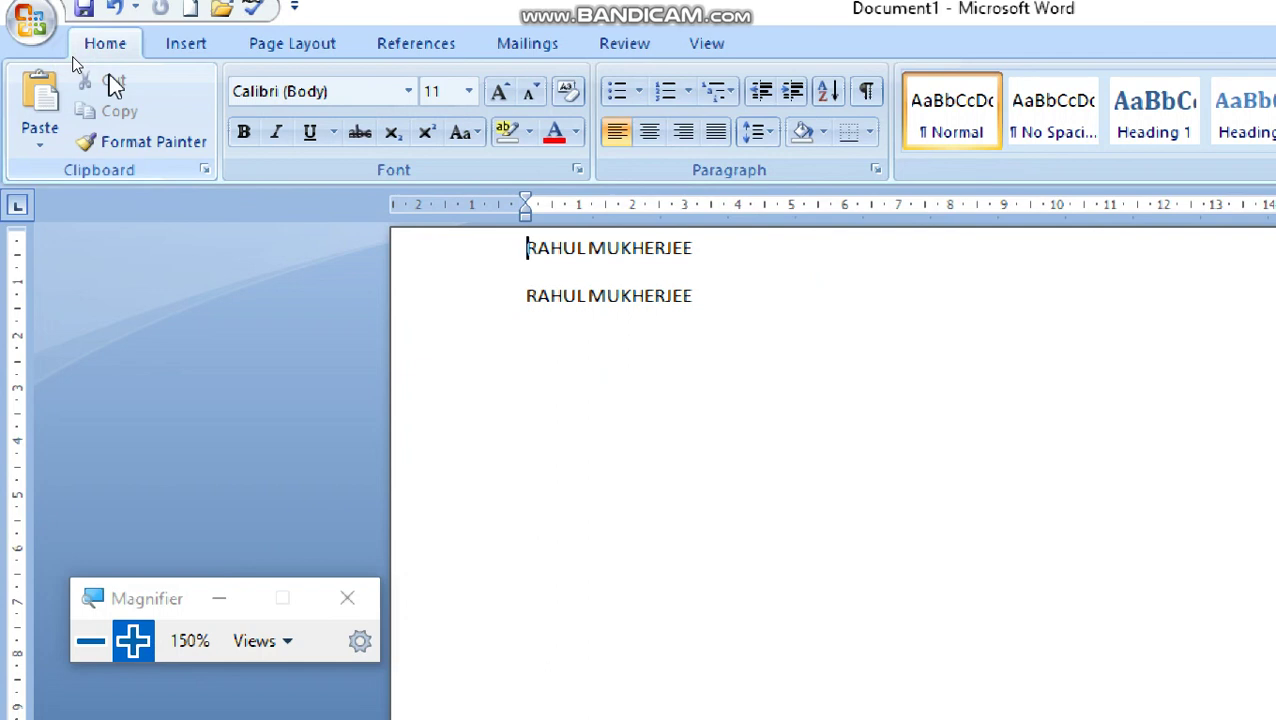
left_click(710, 296)
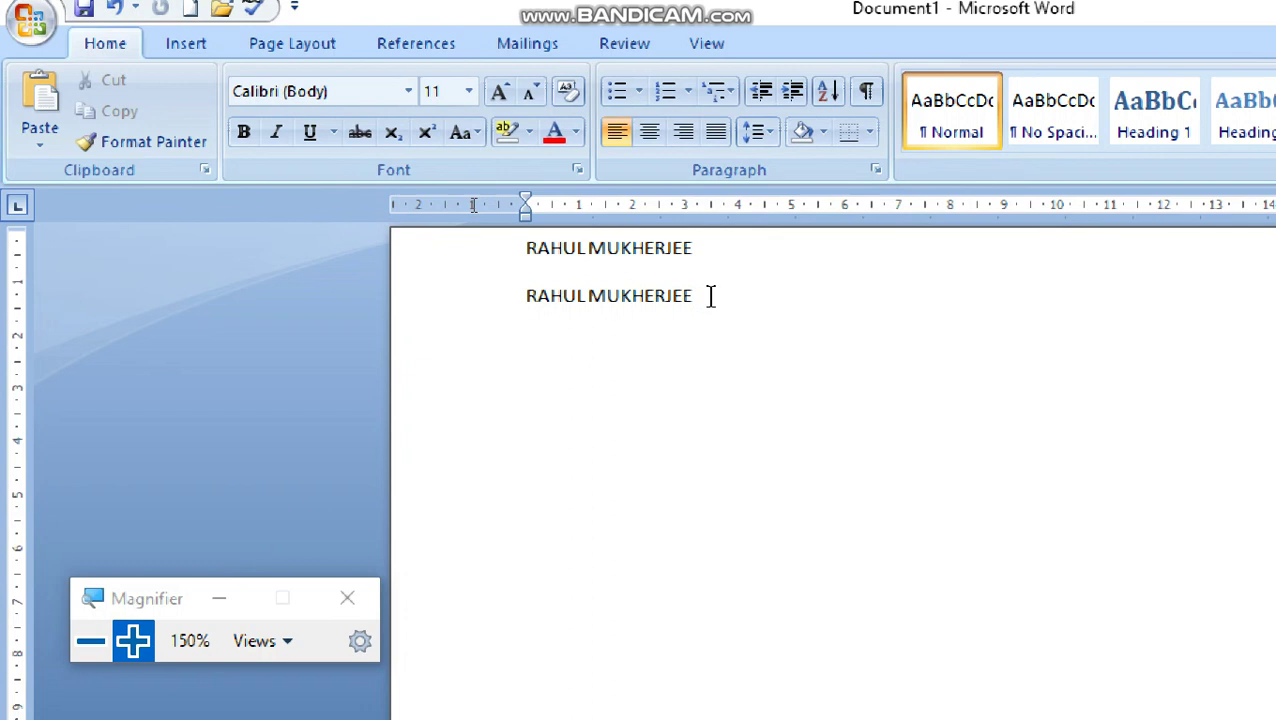
key("Return")
Paste the red name line onto the third line and copy it
left_click(30, 104)
left_click_drag(526, 354, 874, 350)
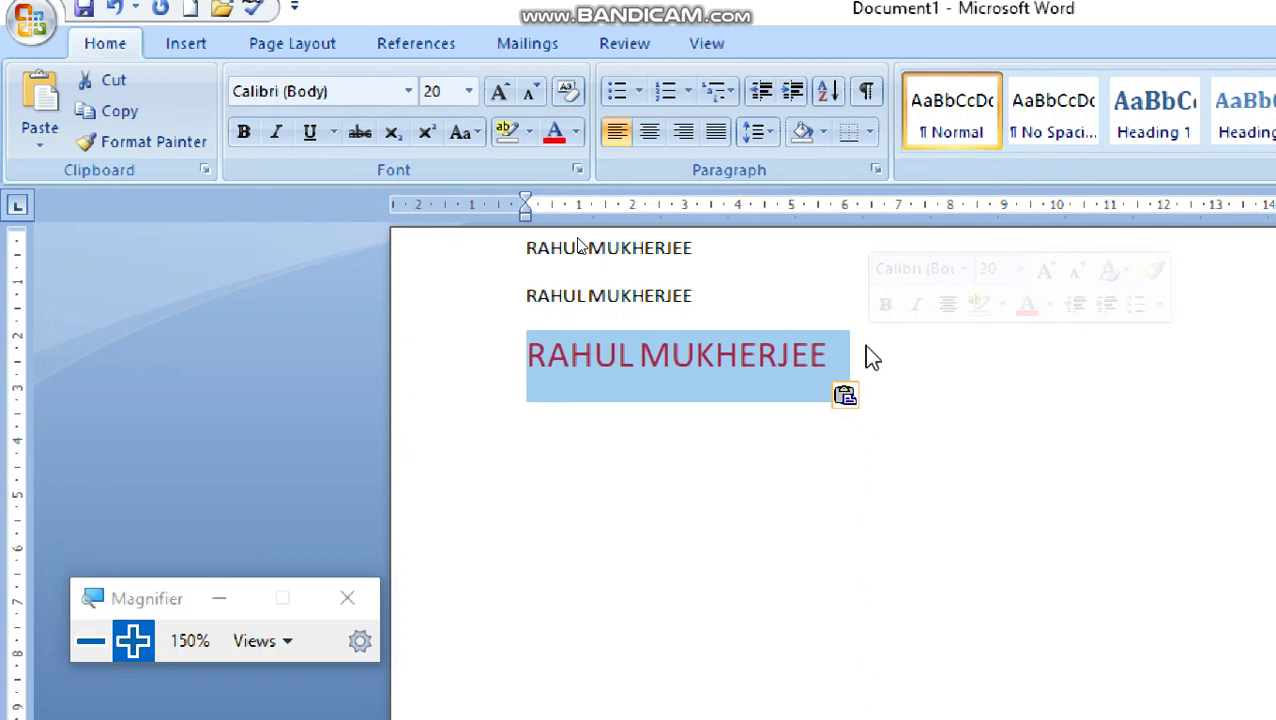
left_click(863, 345)
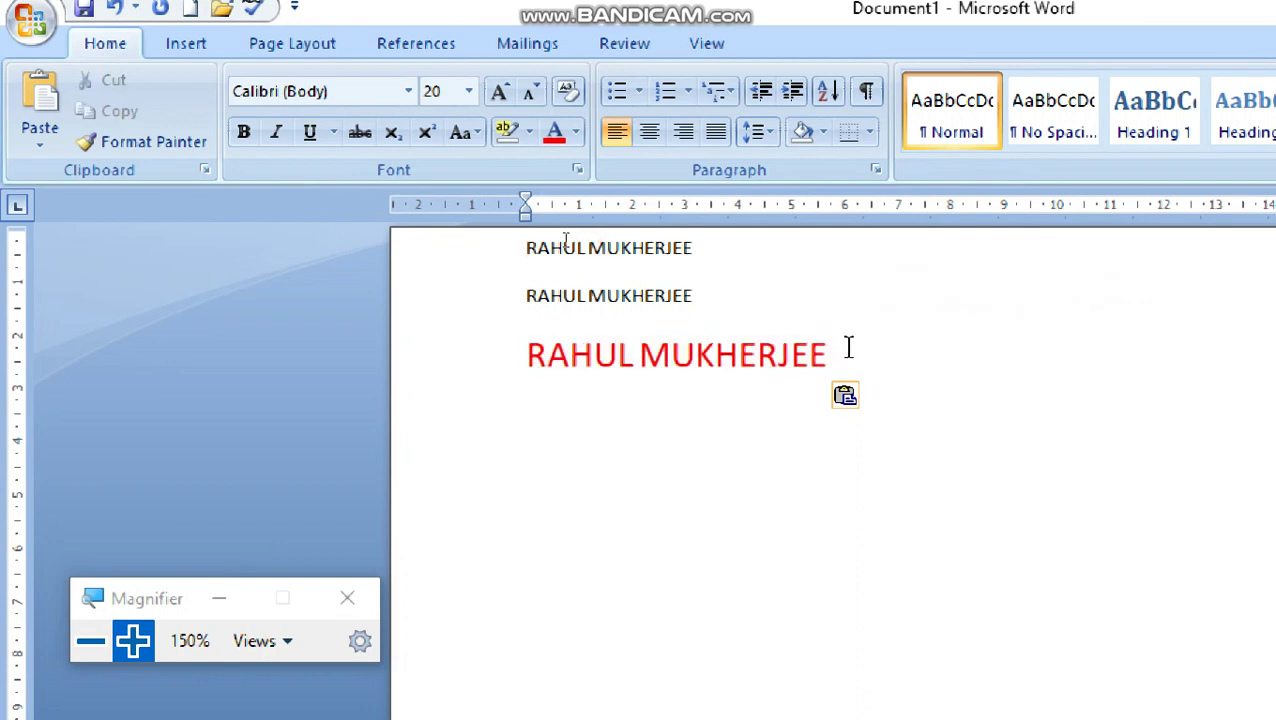
left_click_drag(848, 339, 522, 360)
left_click(120, 112)
Paste a second red copy below it and readjust screen magnification
left_click(880, 372)
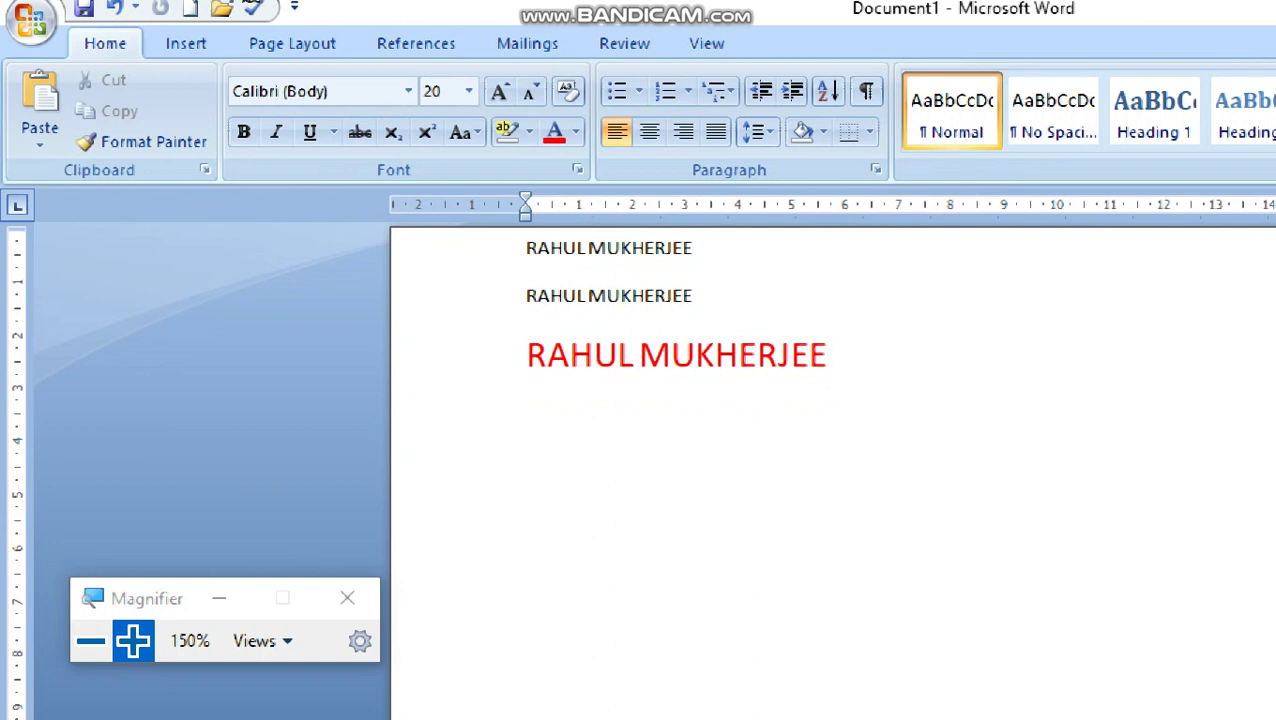
key("Return")
key("Return")
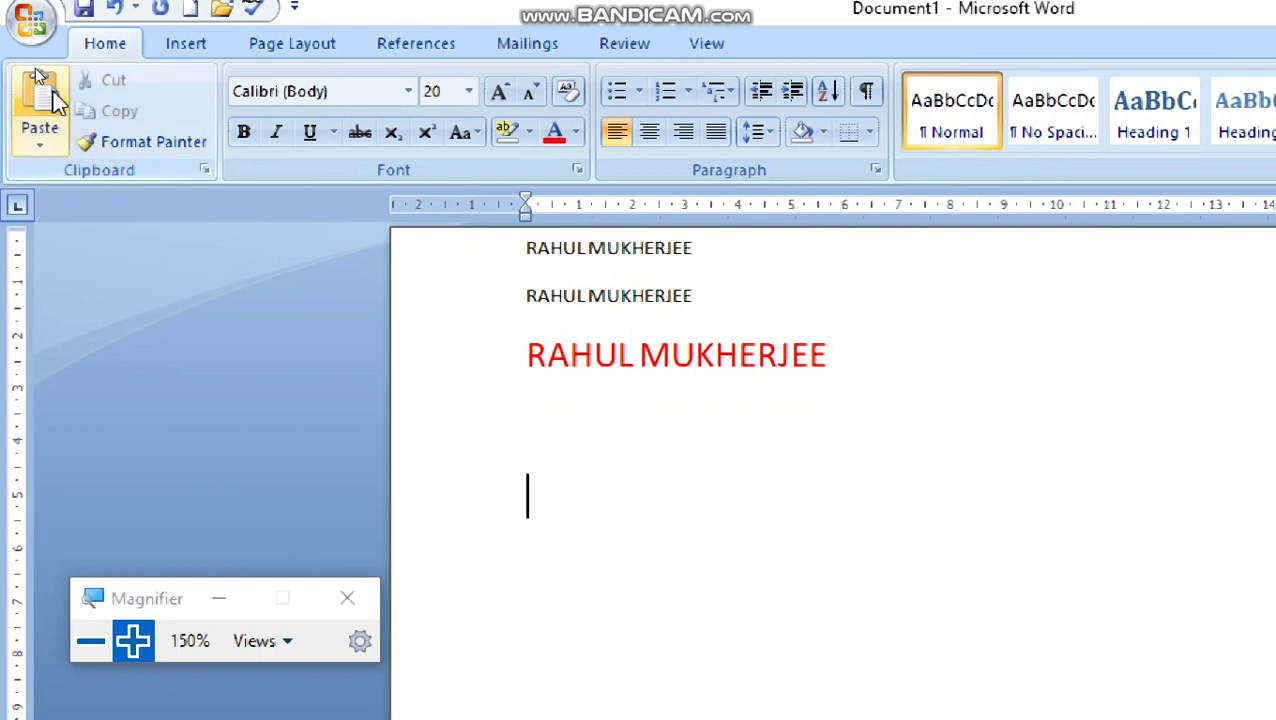
left_click(42, 95)
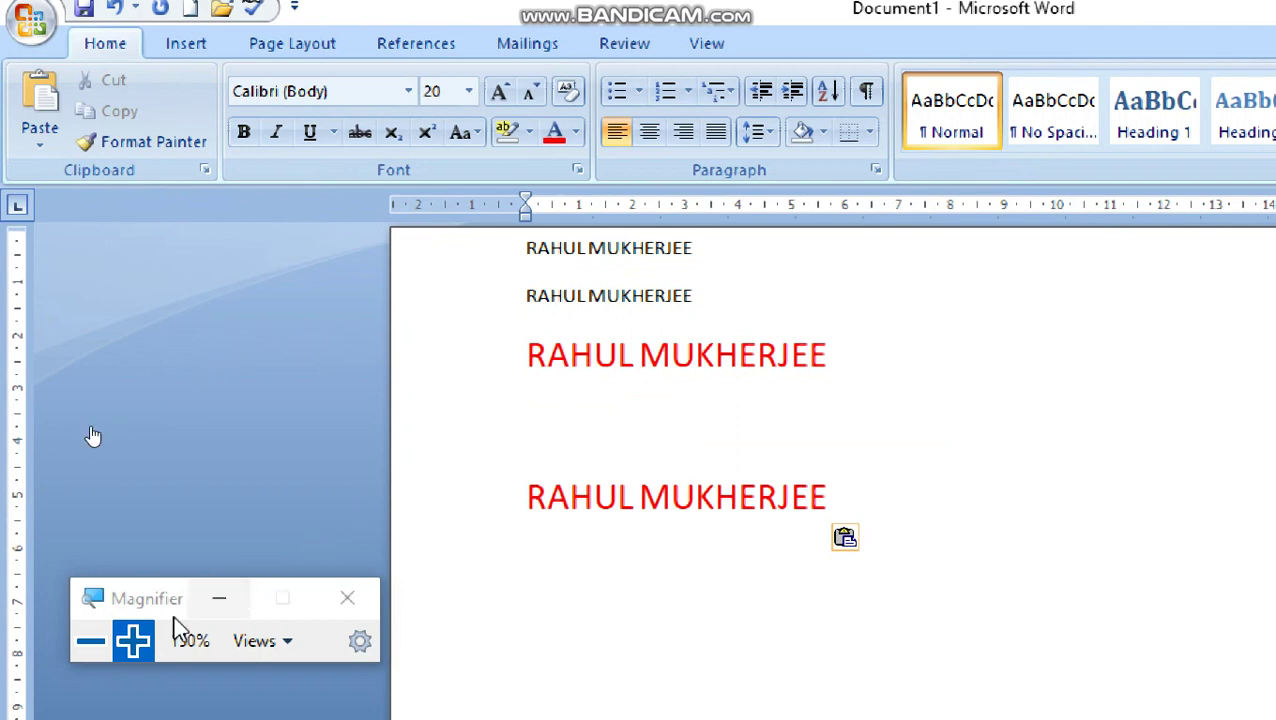
left_click(97, 645)
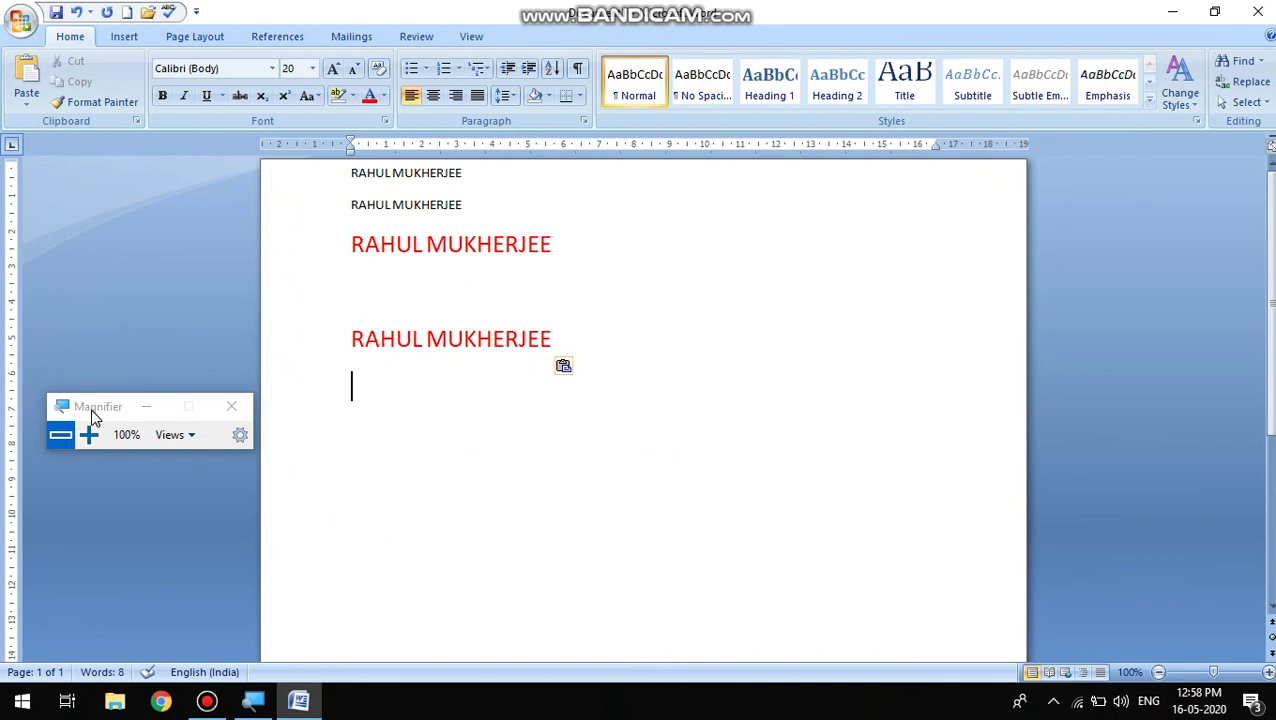
left_click(89, 434)
left_click(89, 434)
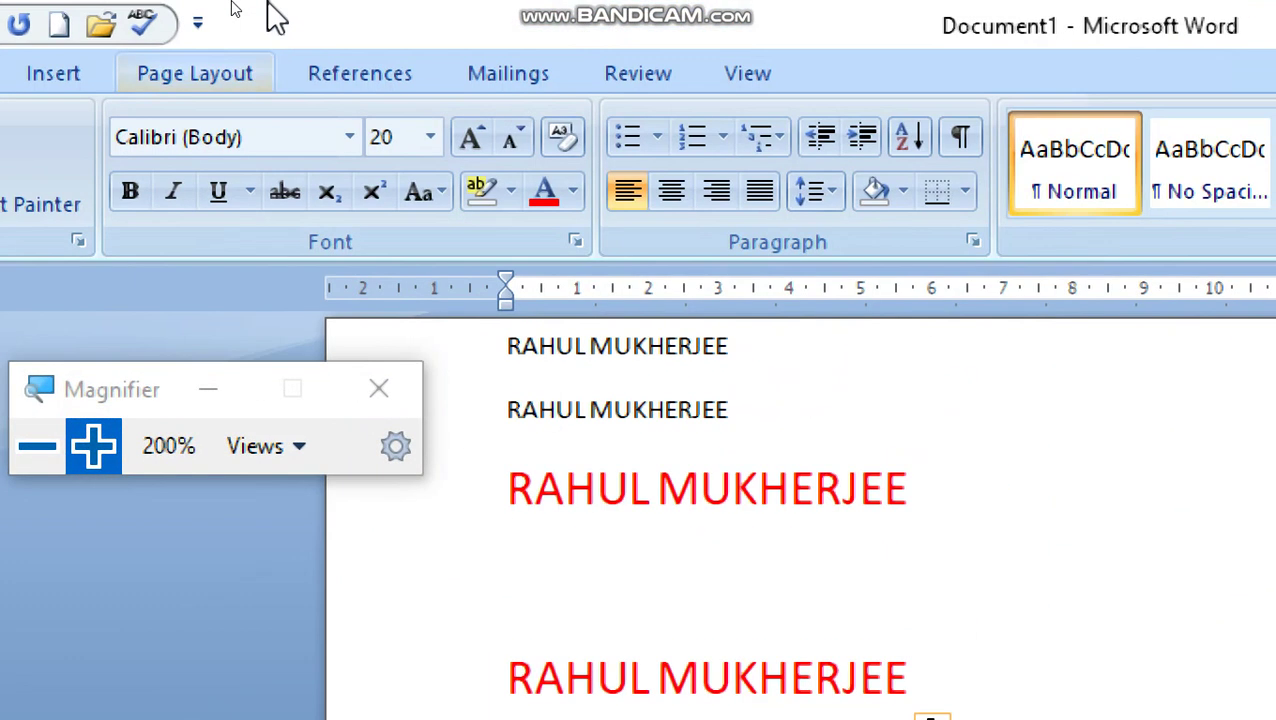
left_click_drag(140, 389, 94, 667)
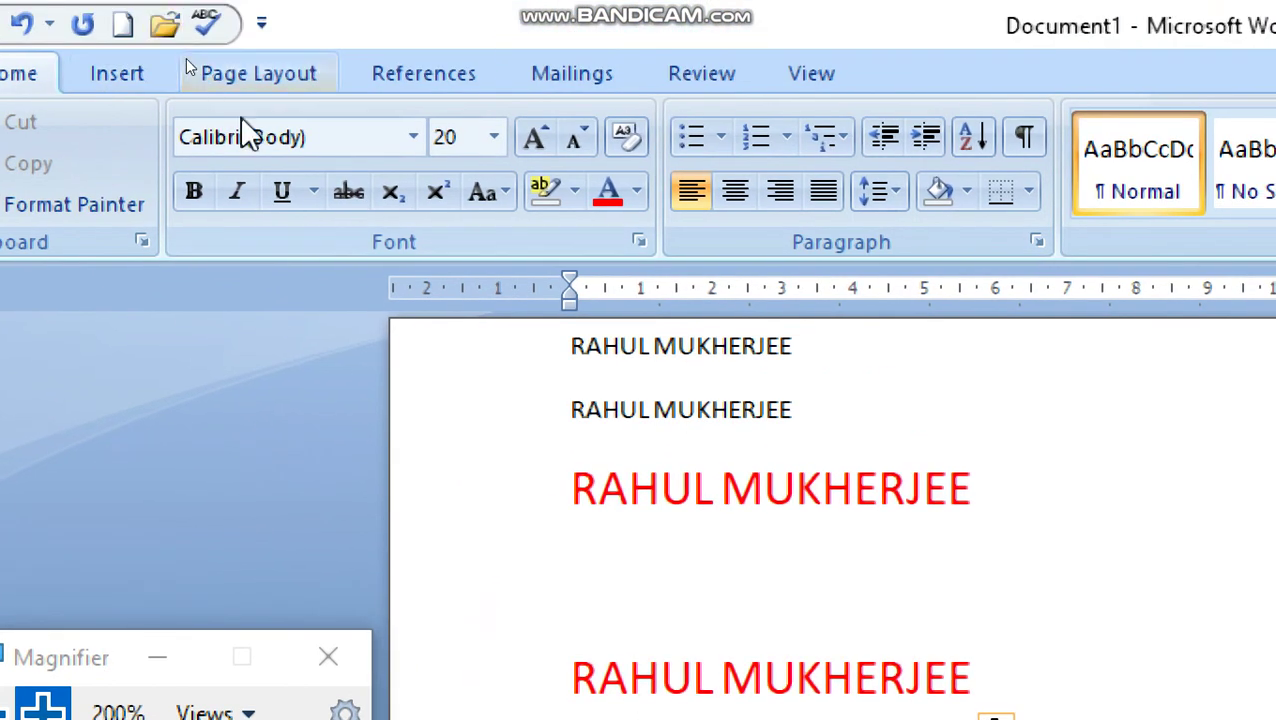
left_click(413, 140)
left_click(413, 140)
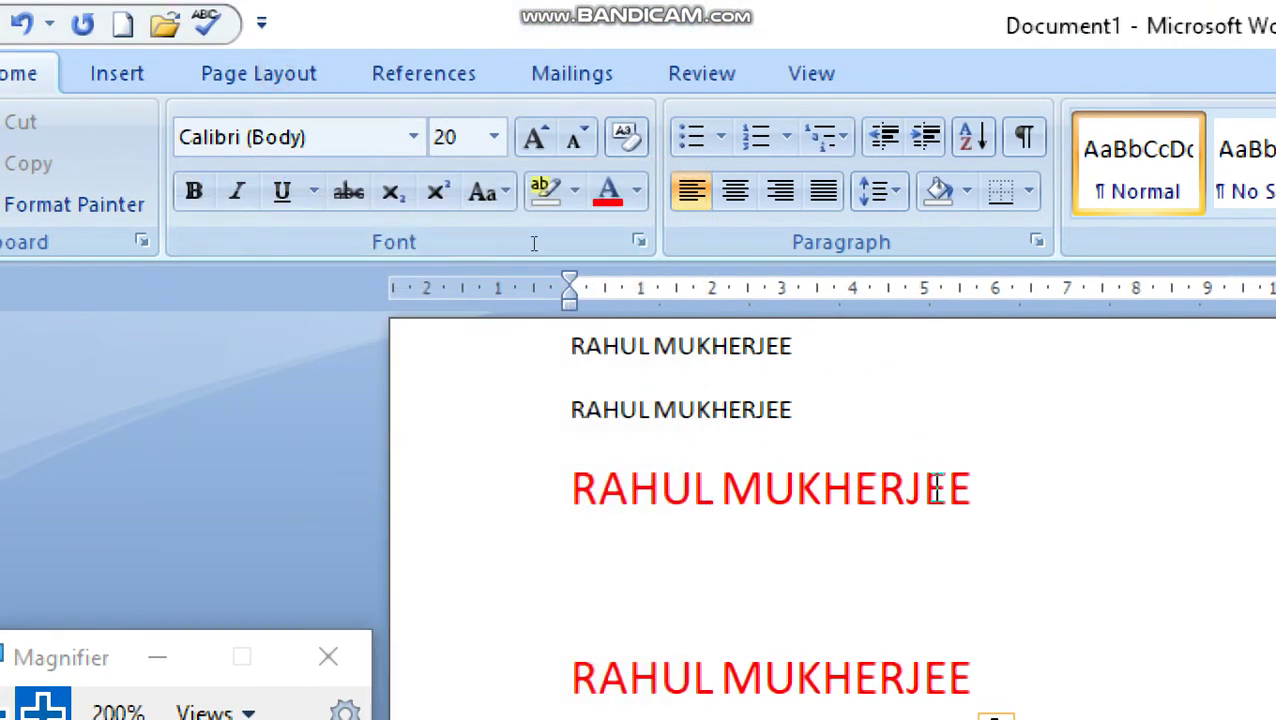
left_click_drag(975, 488, 576, 486)
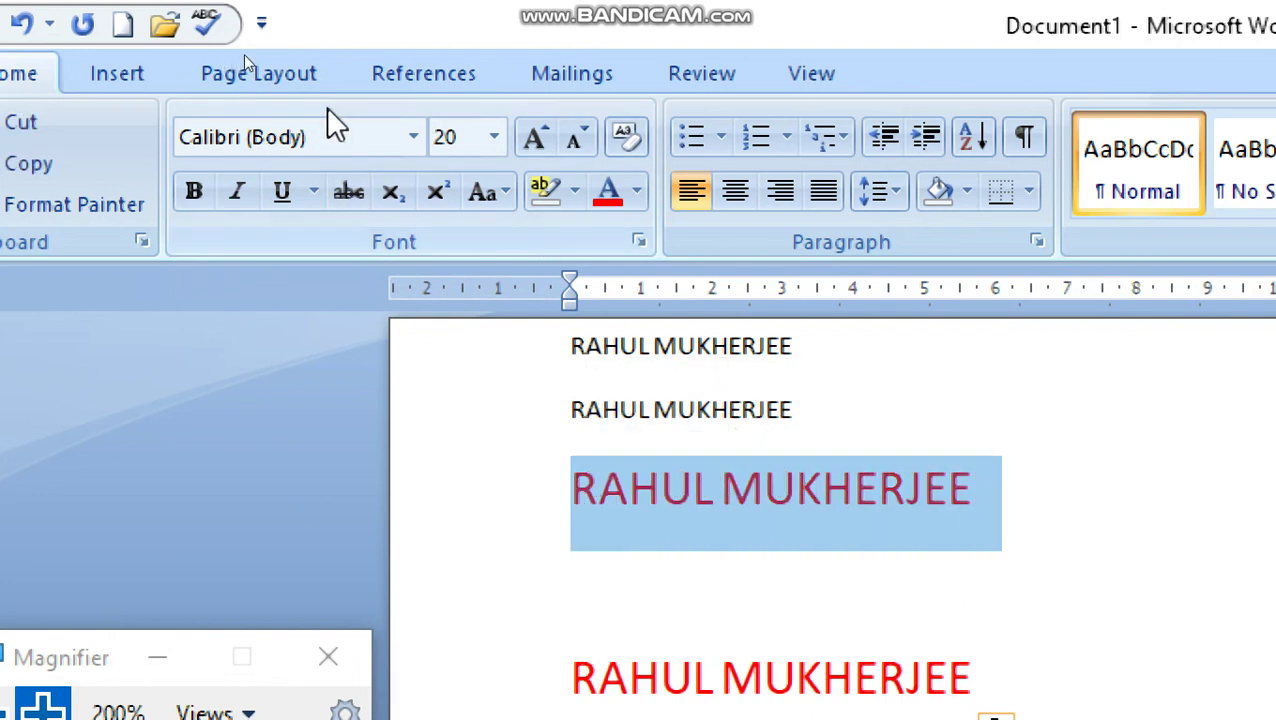
left_click(413, 137)
Try Edwardian Script ITC, then Brush Script MT on the red name line
left_click(383, 396)
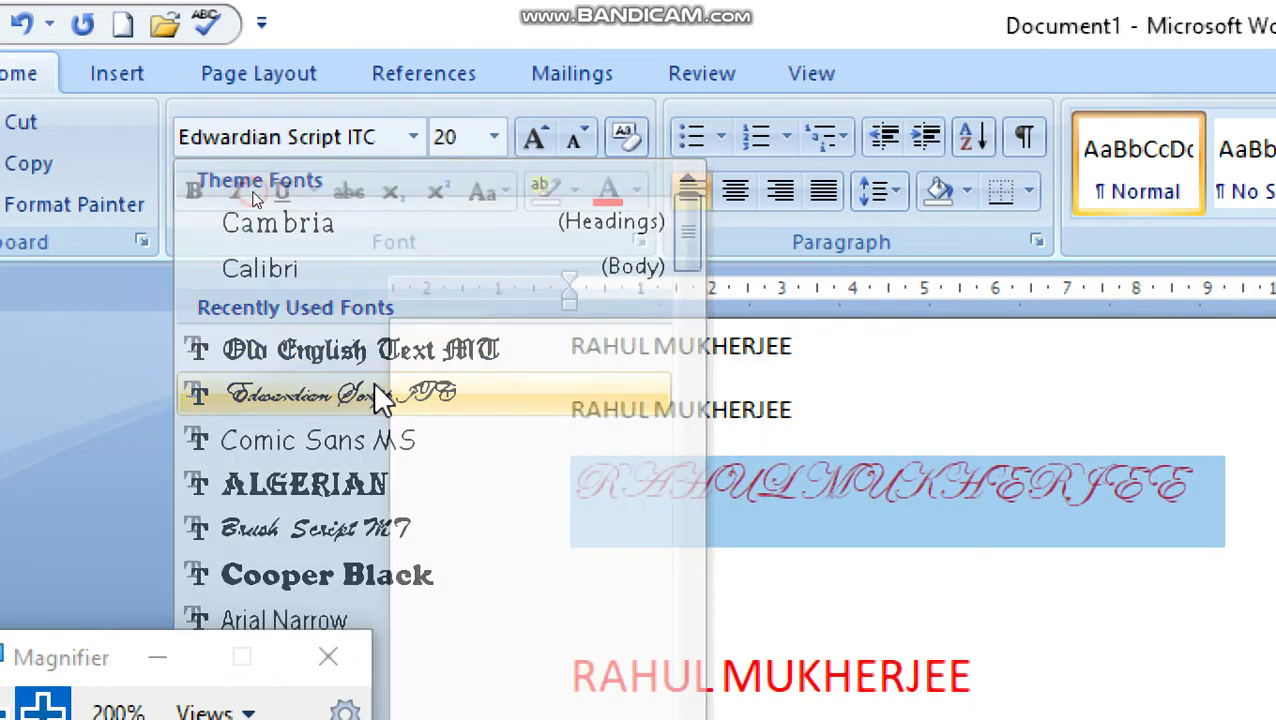
left_click(413, 137)
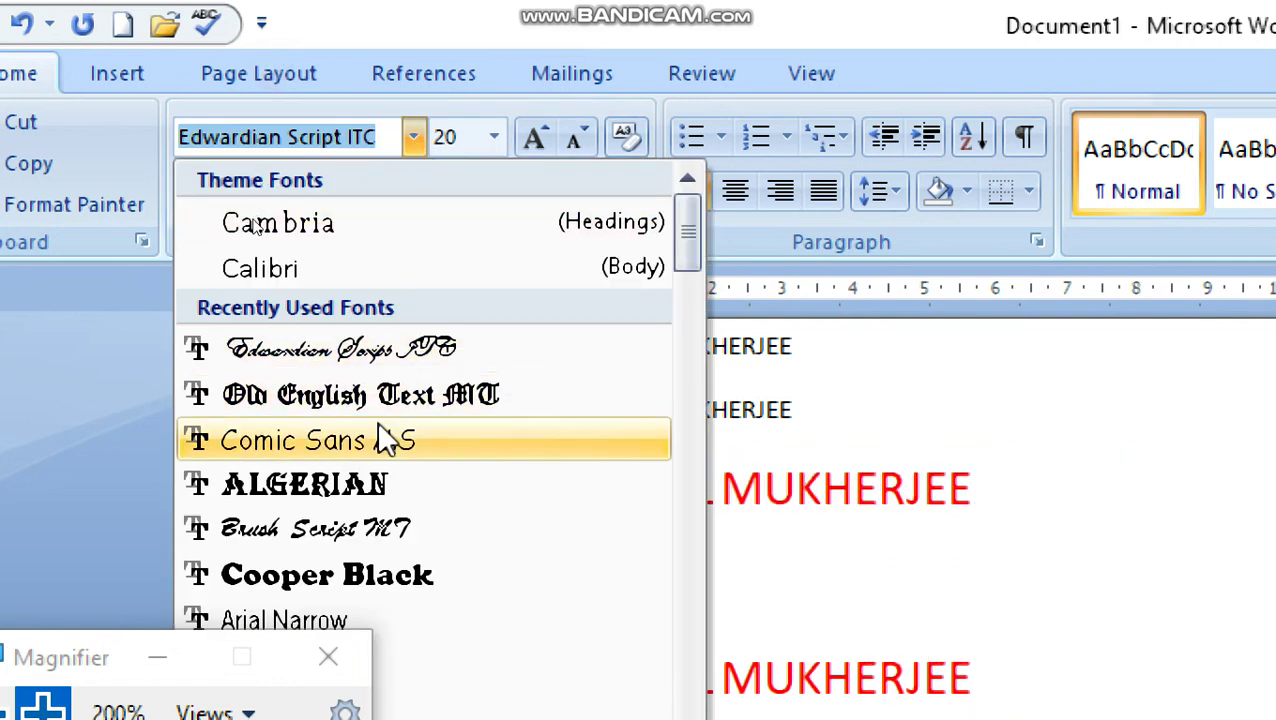
scroll(383, 445, "down", 2)
scroll(370, 480, "down", 3)
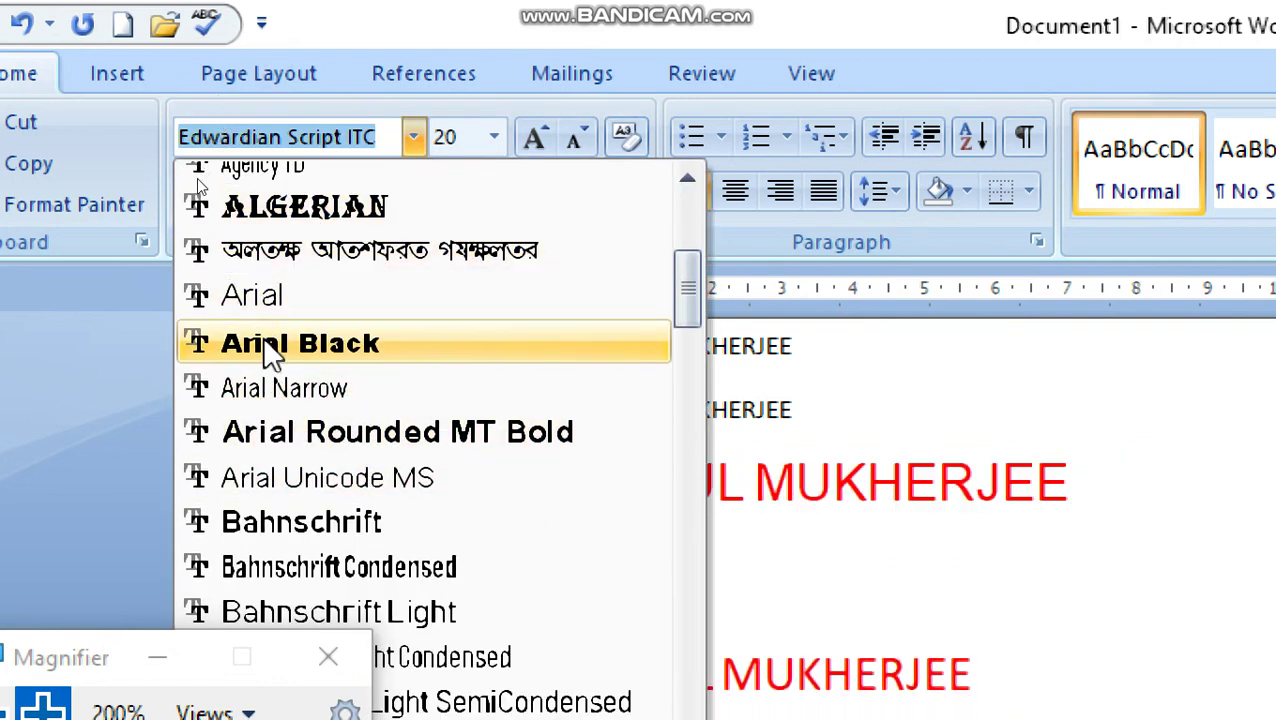
scroll(268, 360, "down", 2)
scroll(270, 405, "down", 1)
scroll(273, 414, "down", 5)
scroll(278, 418, "down", 2)
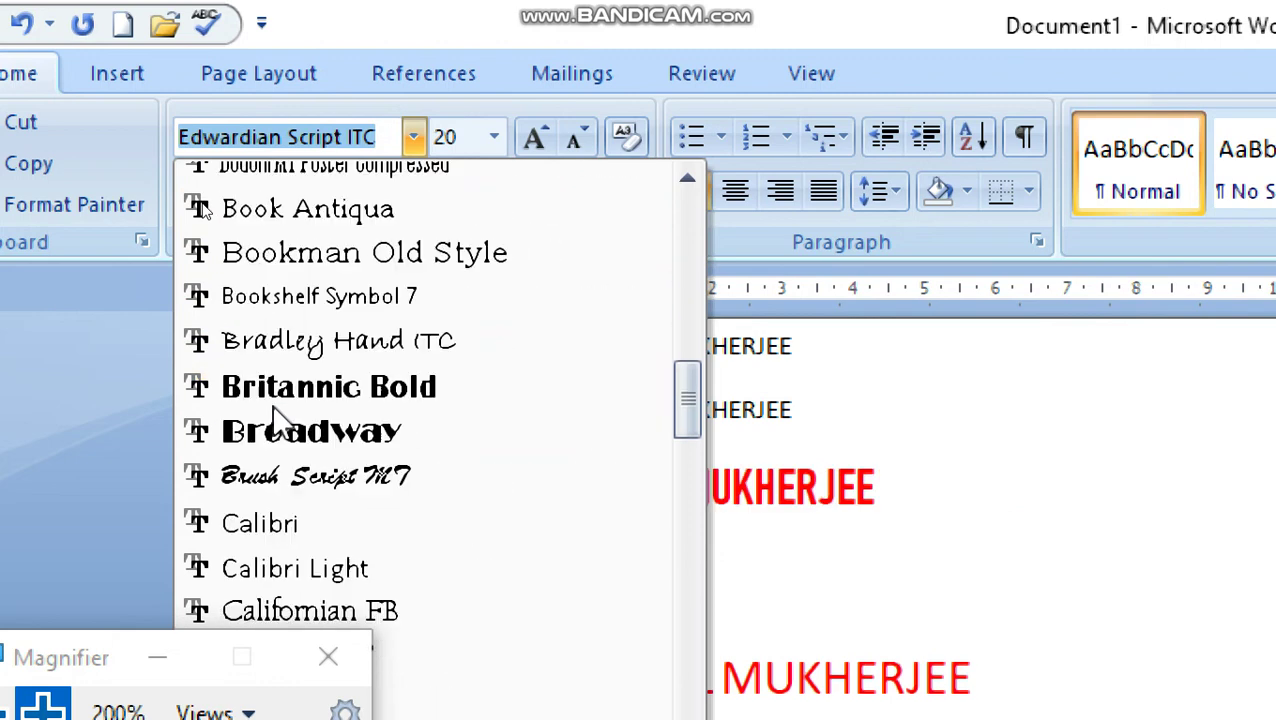
scroll(280, 420, "down", 1)
left_click(287, 348)
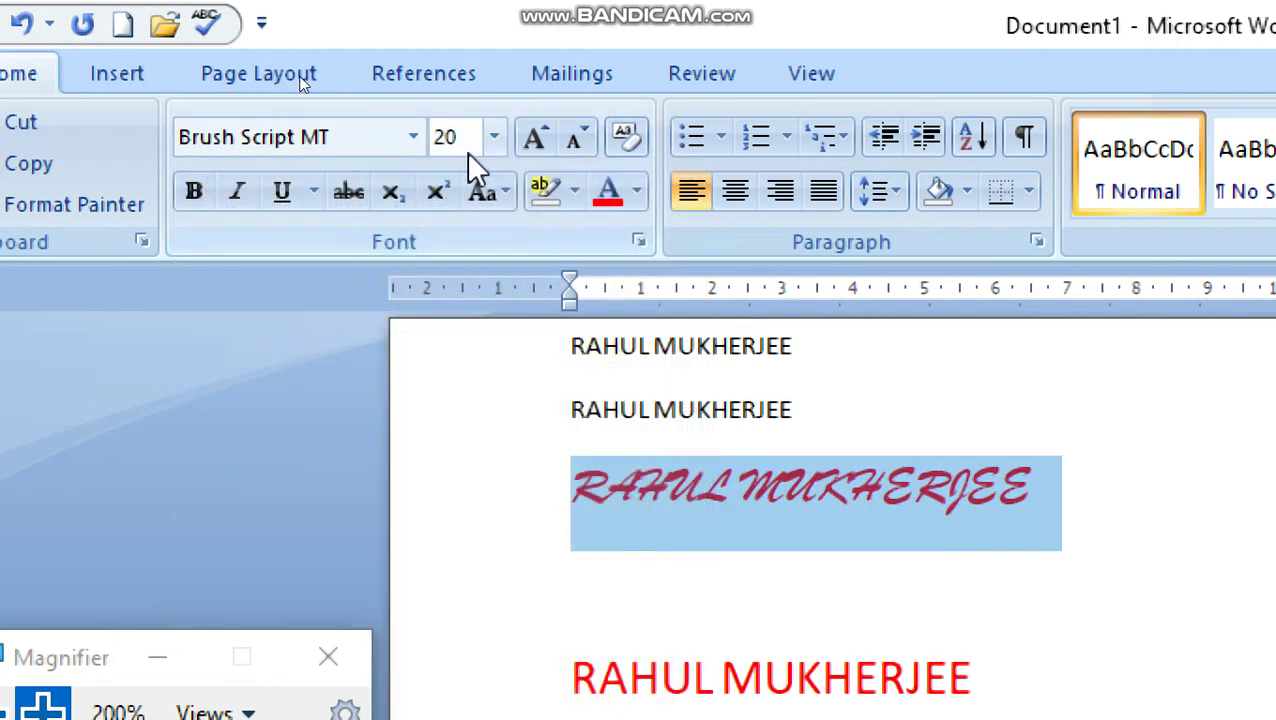
Apply the Ink Free font to the red name line
left_click(418, 137)
scroll(322, 510, "down", 1)
scroll(325, 515, "down", 7)
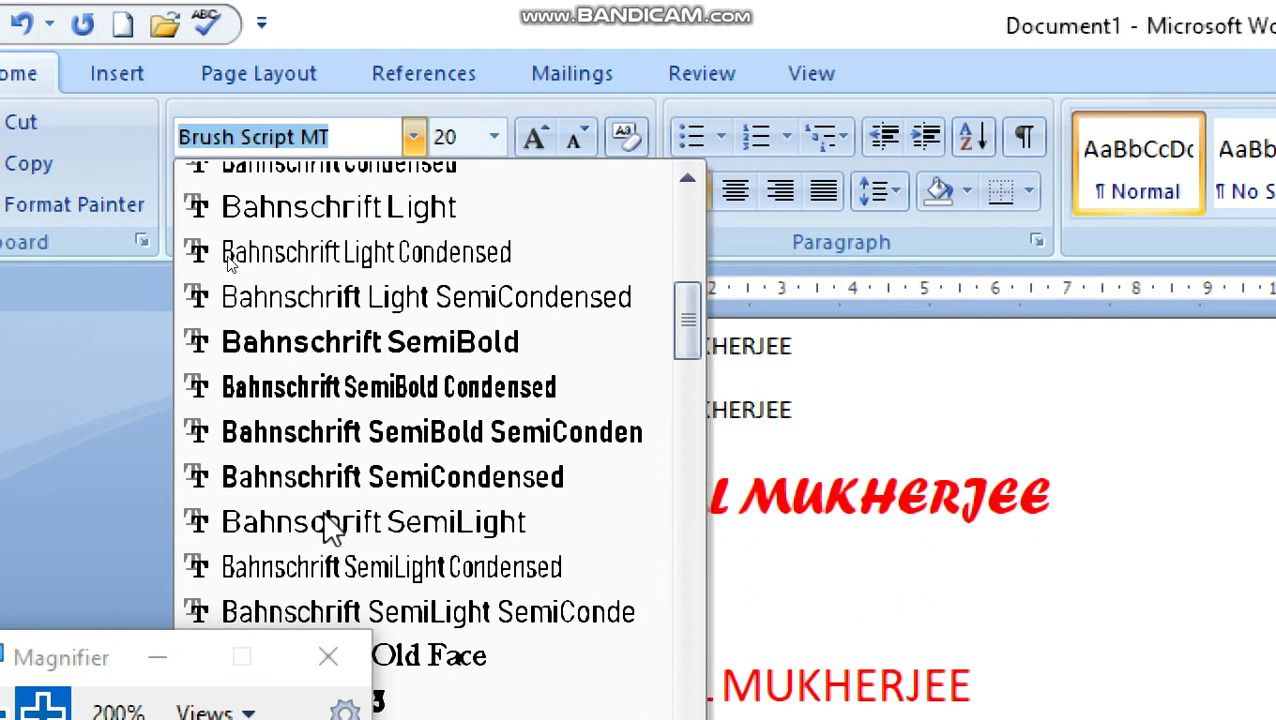
scroll(323, 515, "down", 7)
scroll(322, 484, "down", 3)
scroll(322, 455, "down", 4)
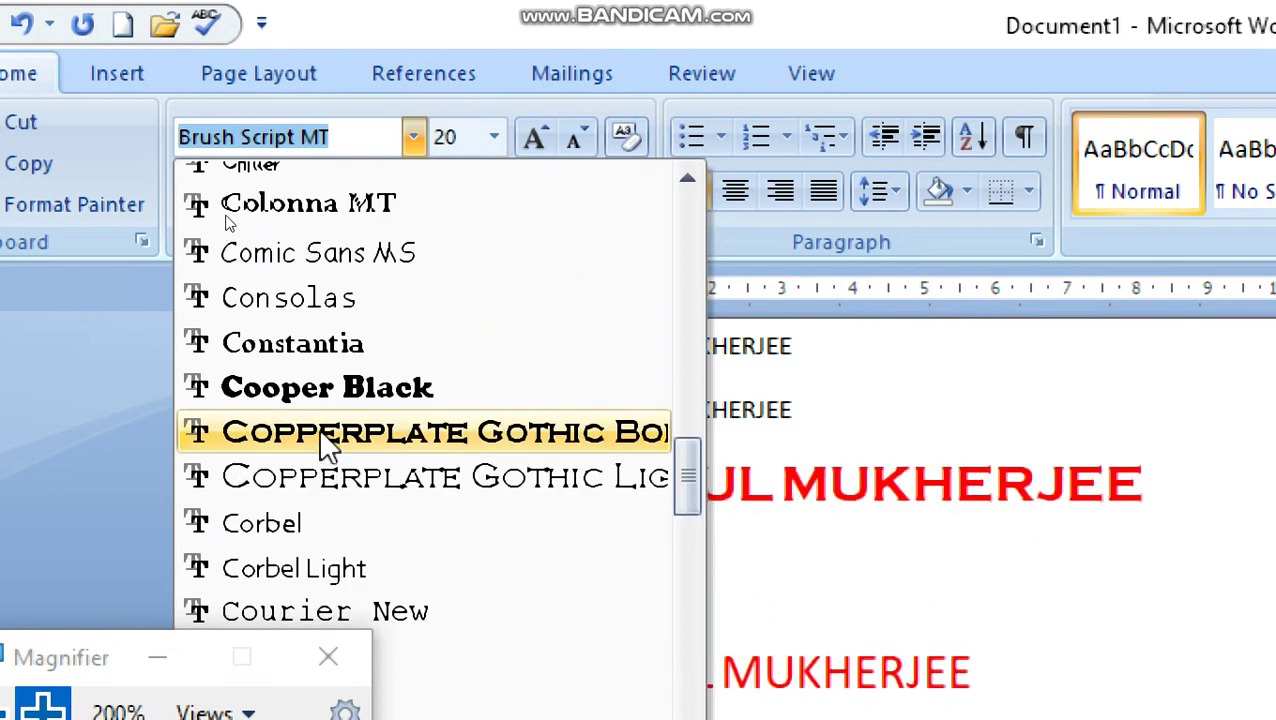
scroll(328, 398, "down", 3)
scroll(330, 398, "down", 1)
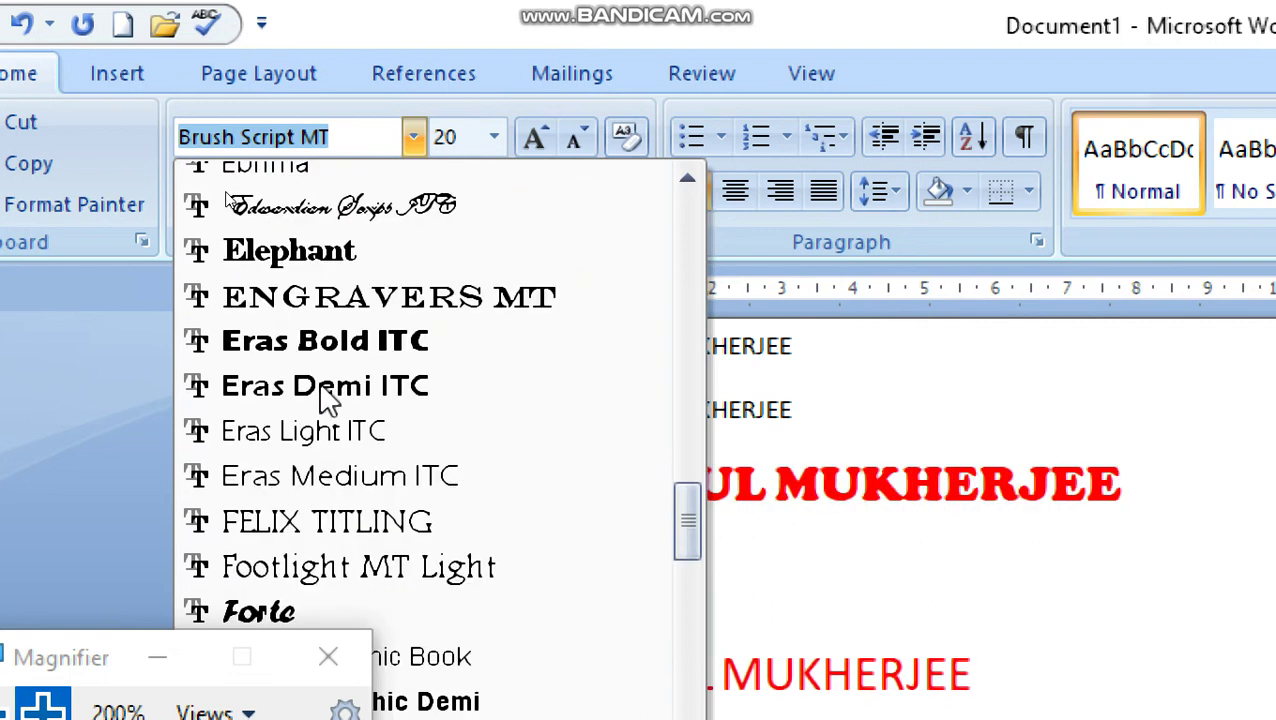
scroll(340, 318, "down", 2)
scroll(341, 338, "down", 3)
scroll(341, 340, "down", 2)
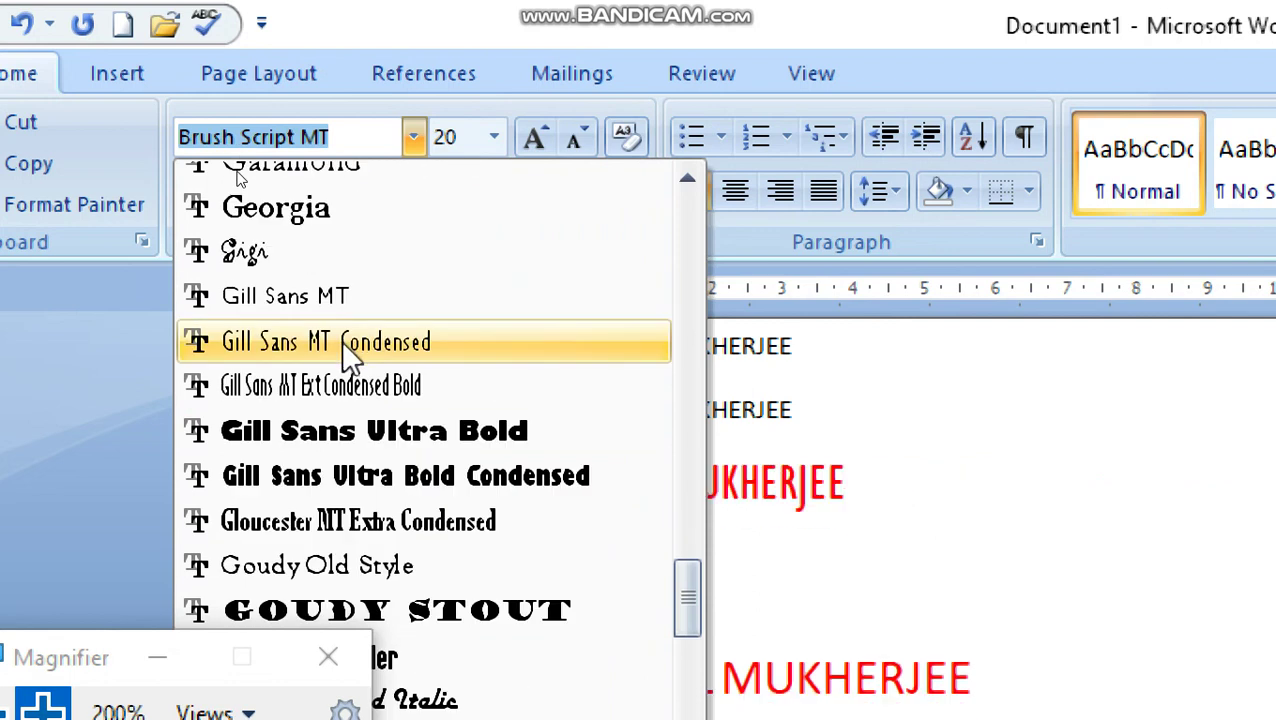
scroll(268, 250, "down", 3)
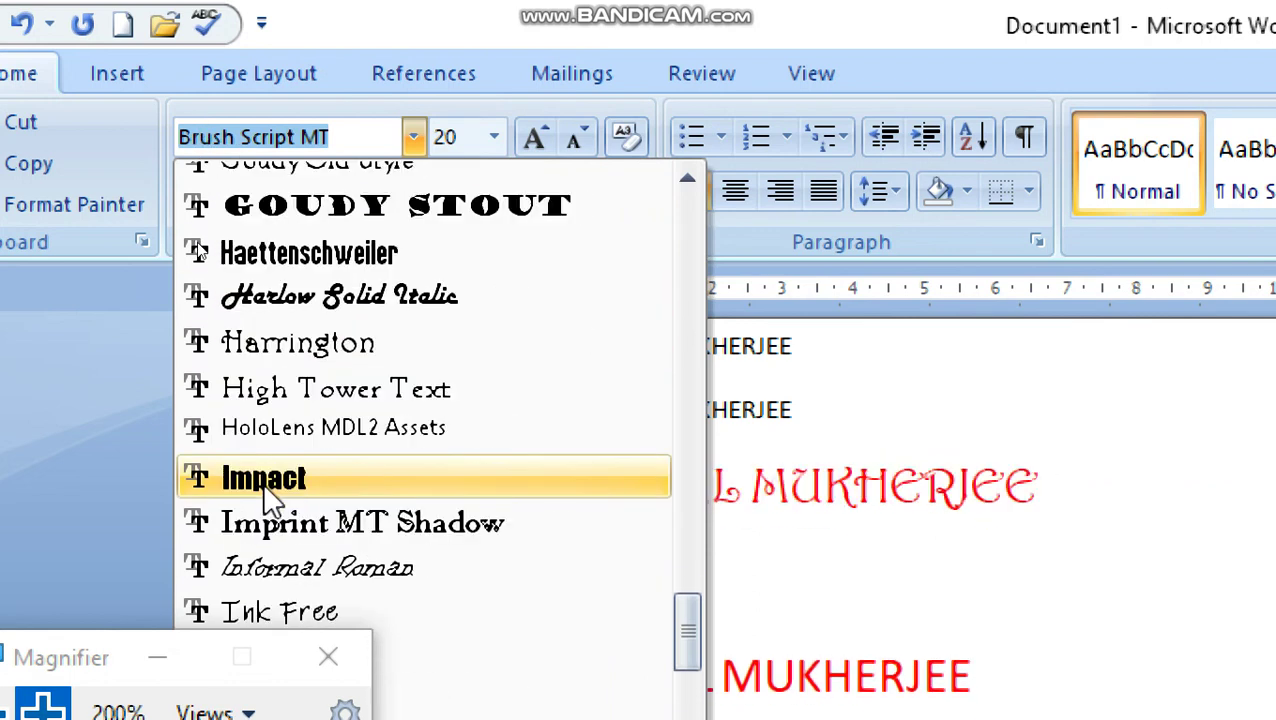
scroll(270, 500, "down", 2)
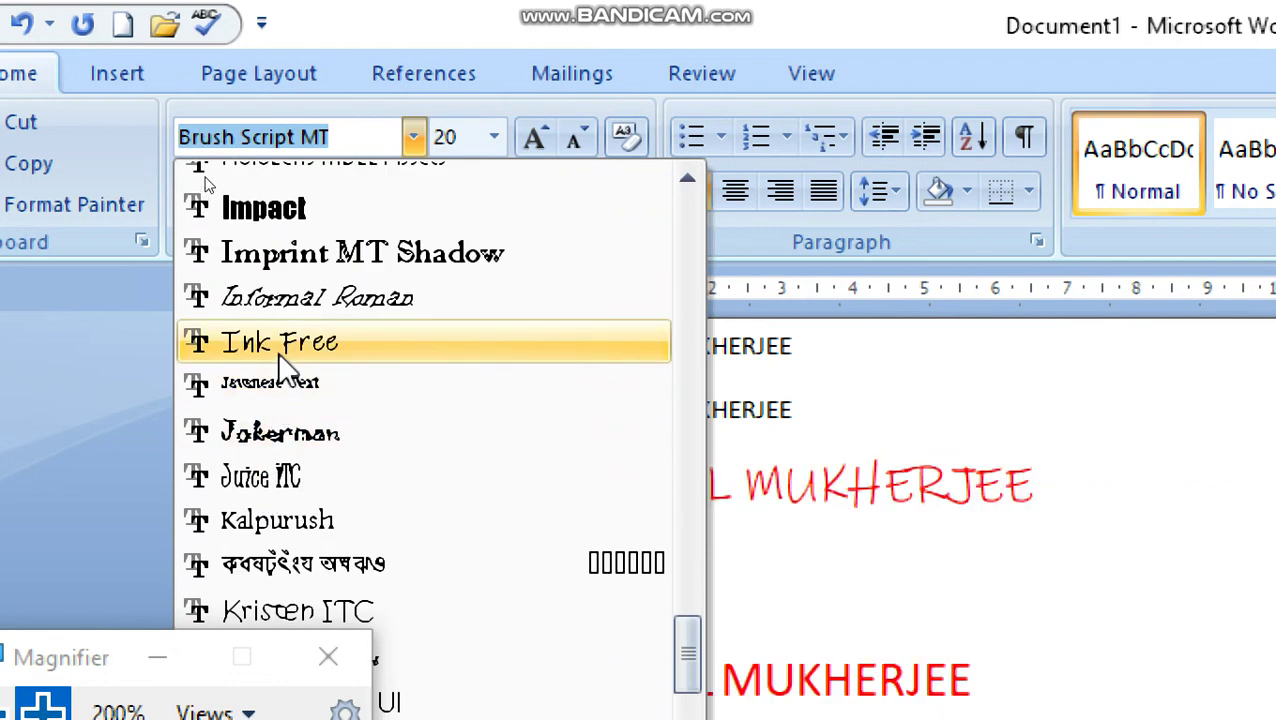
left_click(283, 352)
left_click(1062, 515)
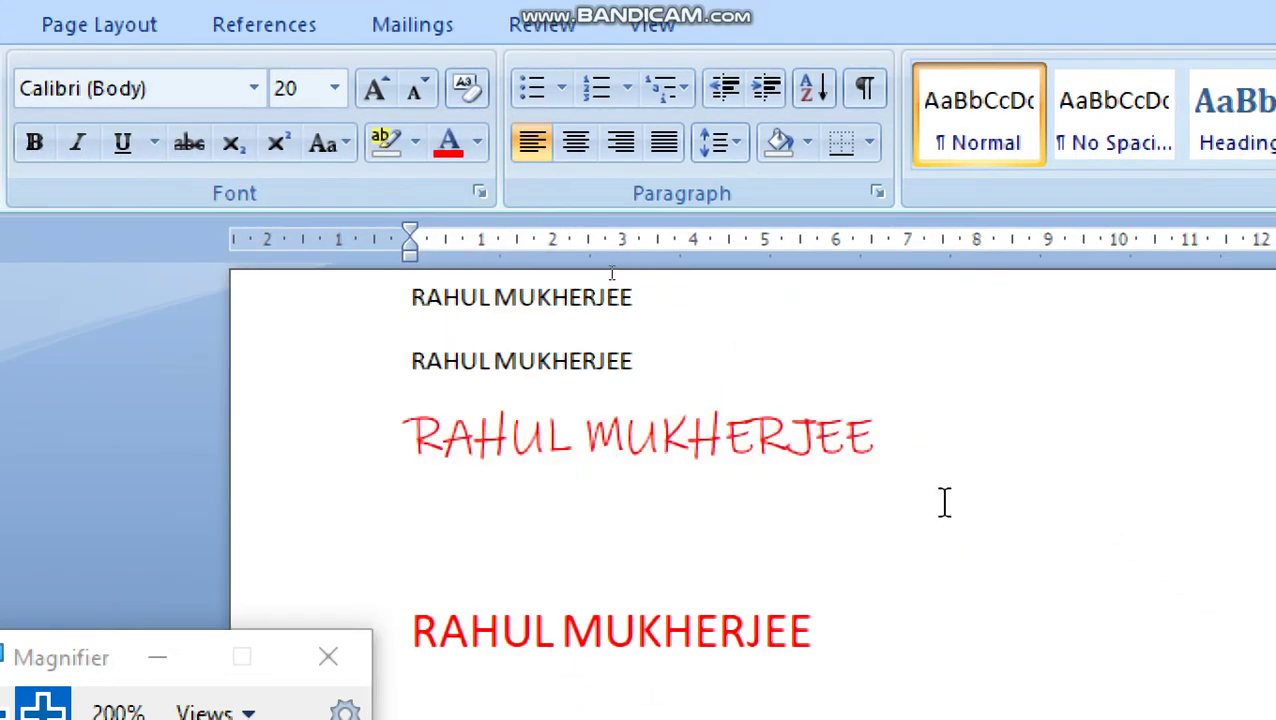
Select the Ink Free line and set its font size to 28
left_click_drag(392, 433, 906, 440)
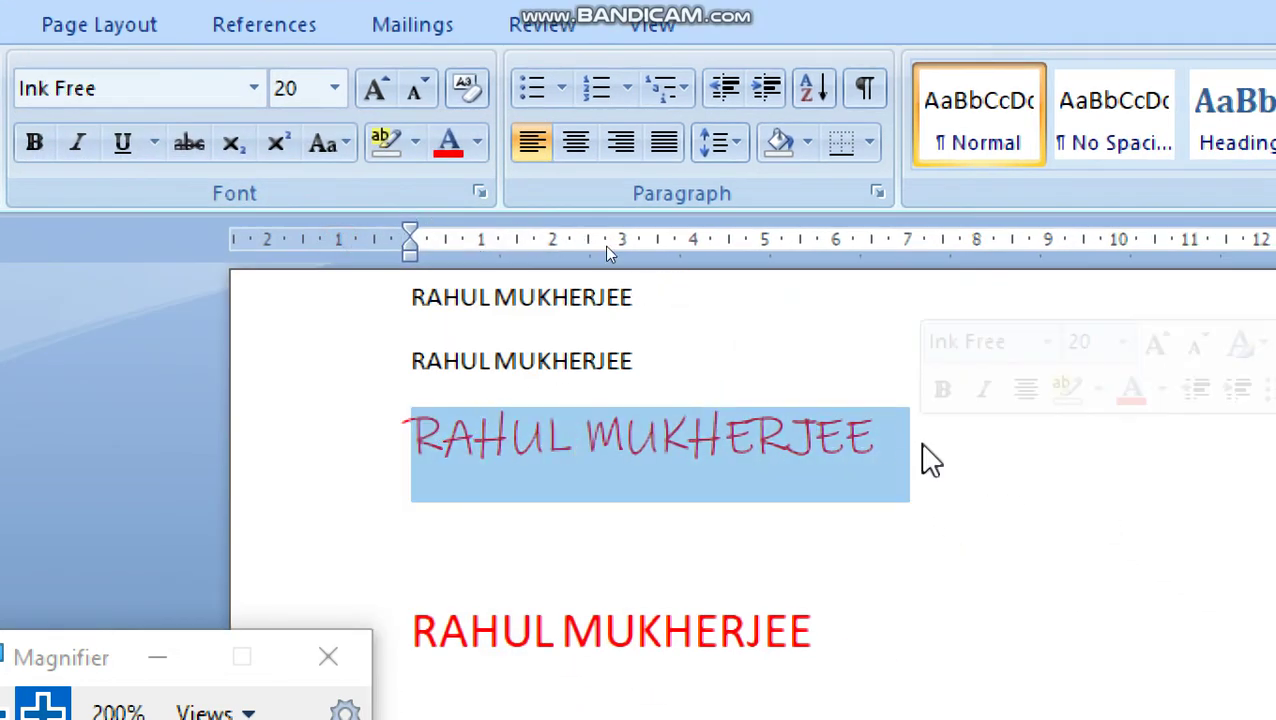
left_click(899, 452)
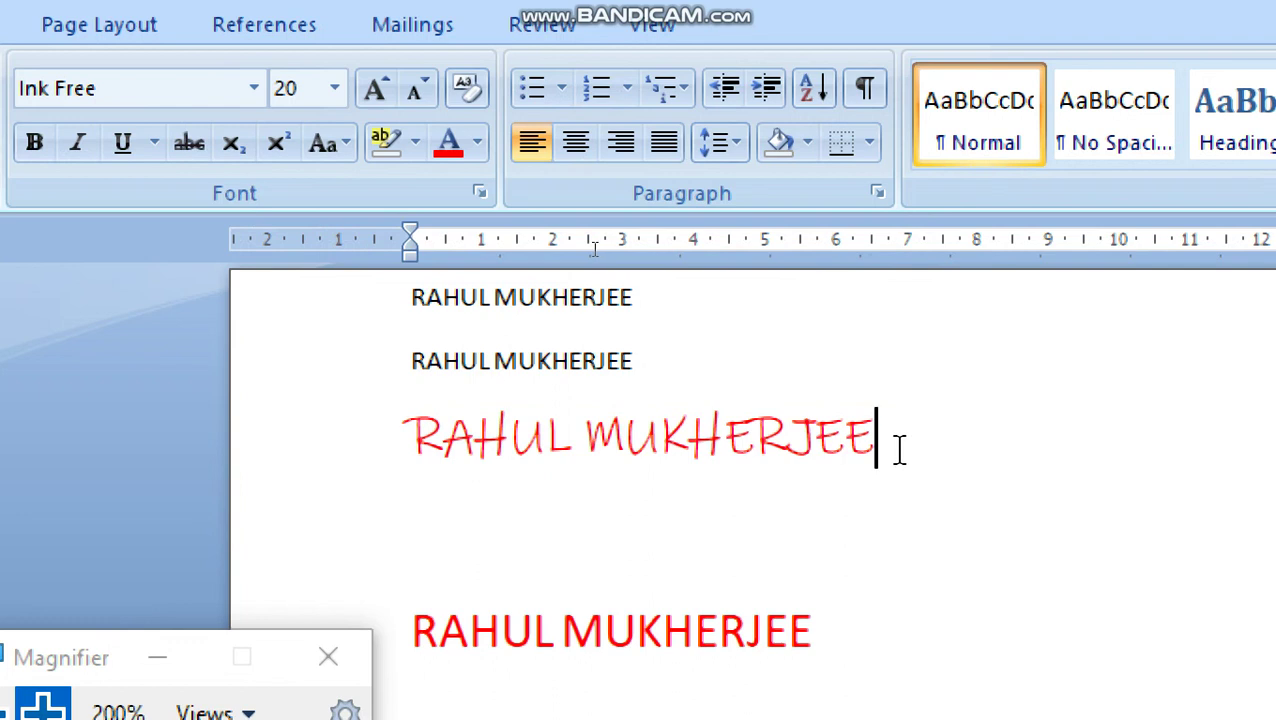
left_click_drag(899, 452, 241, 364)
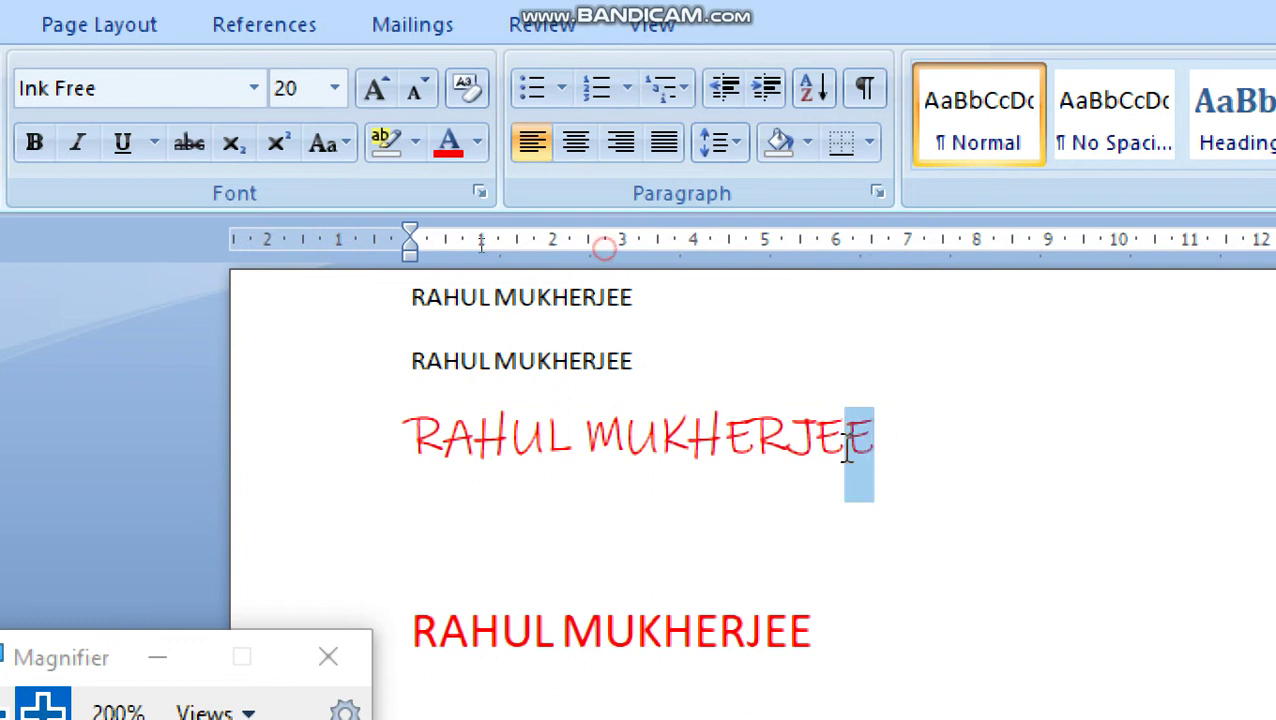
left_click(336, 90)
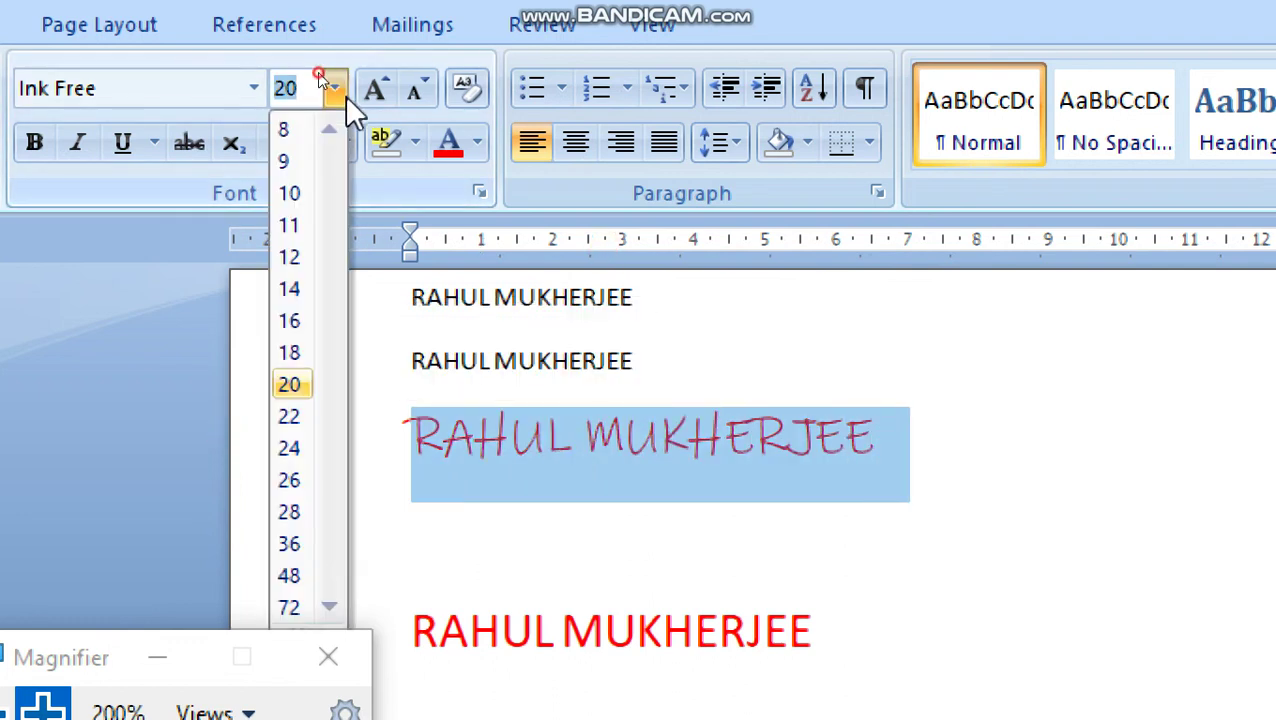
left_click(283, 512)
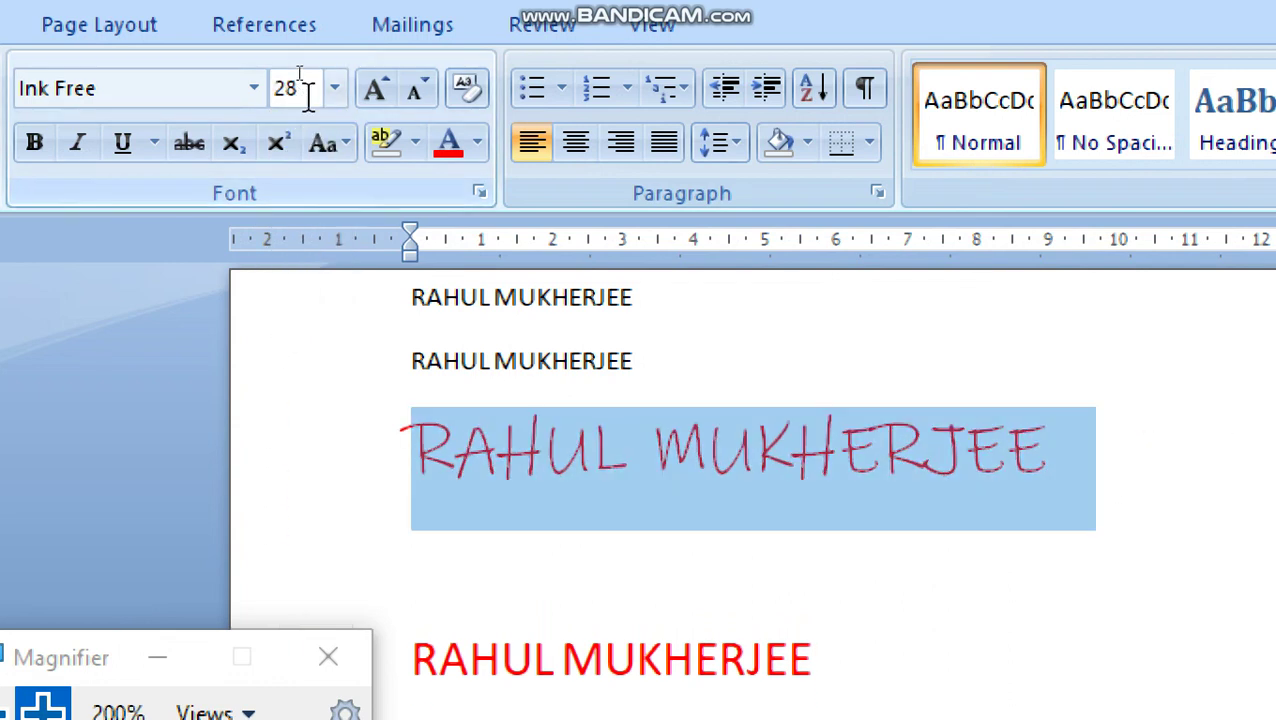
Try Grow Font and Shrink Font, settle back at 28, and make the line bold
left_click(373, 90)
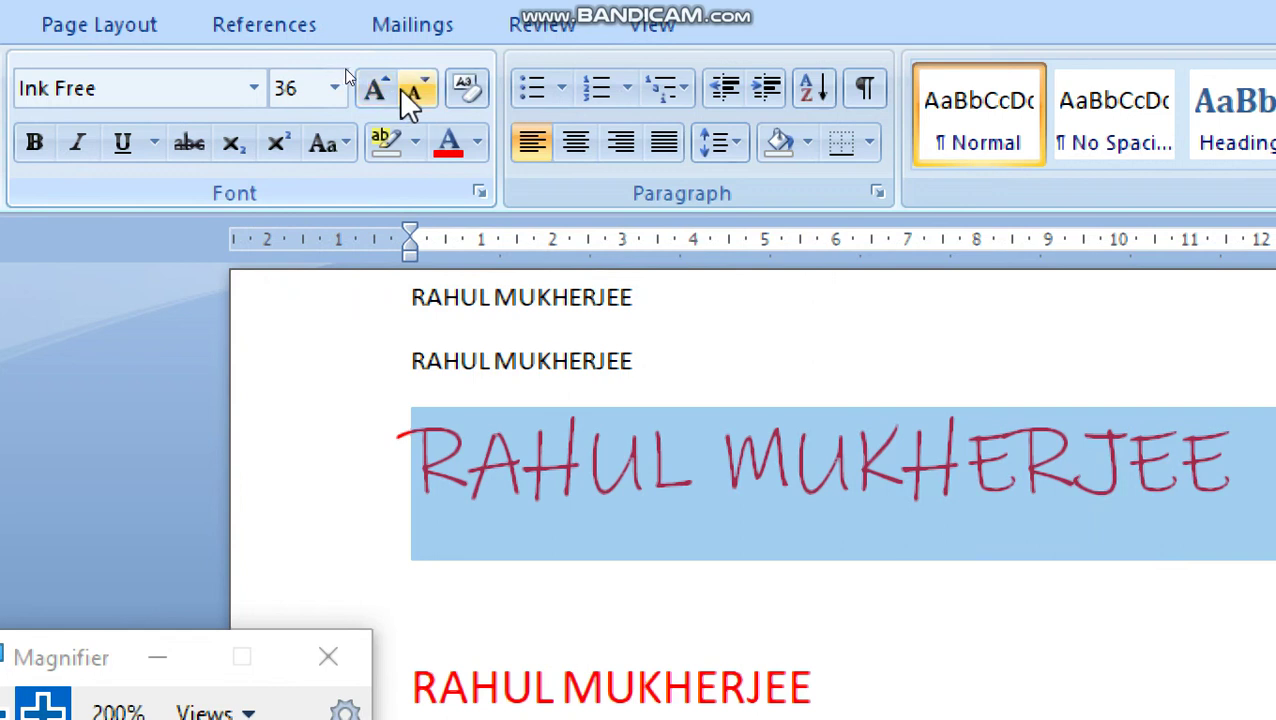
left_click(410, 90)
left_click(410, 90)
left_click(411, 88)
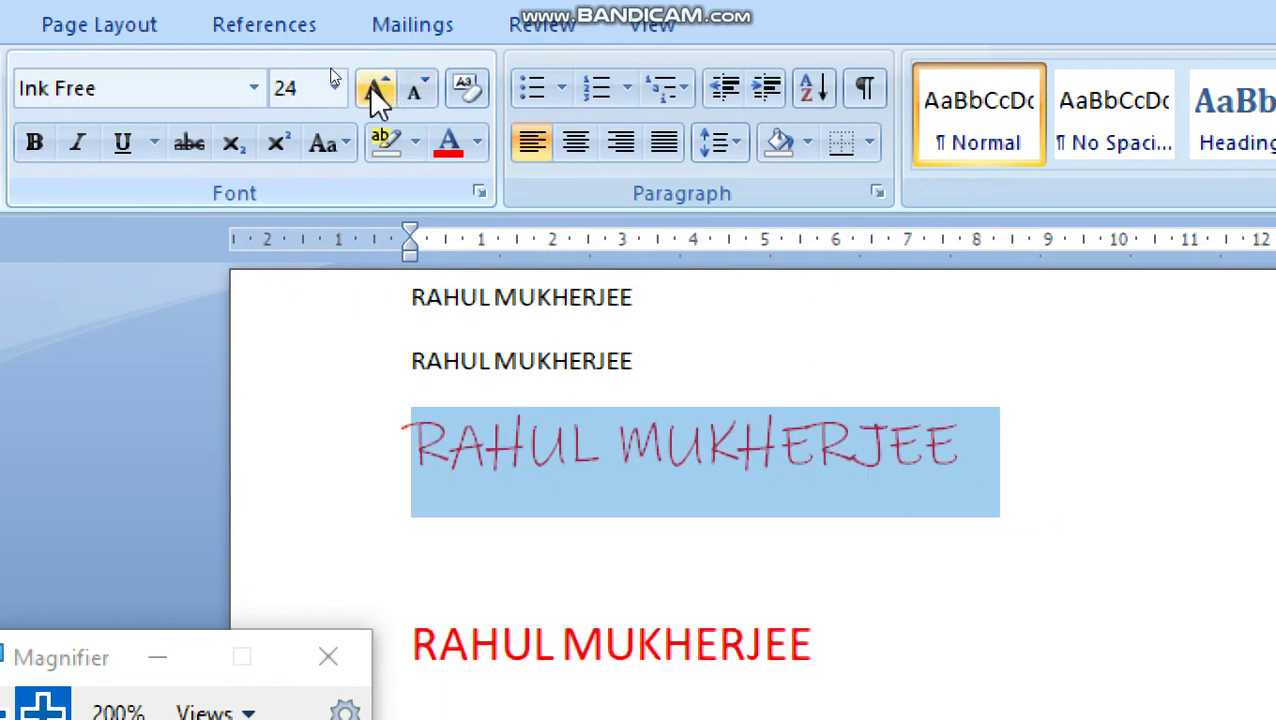
left_click(373, 88)
left_click(375, 88)
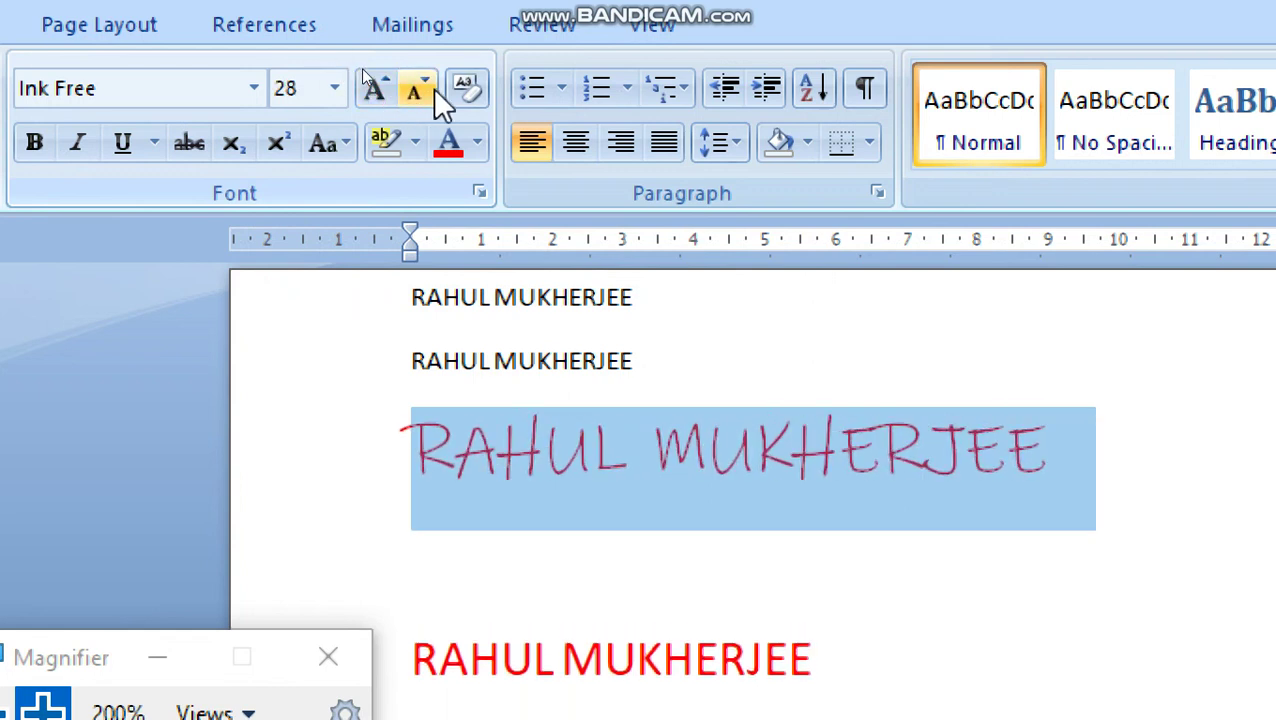
left_click(36, 145)
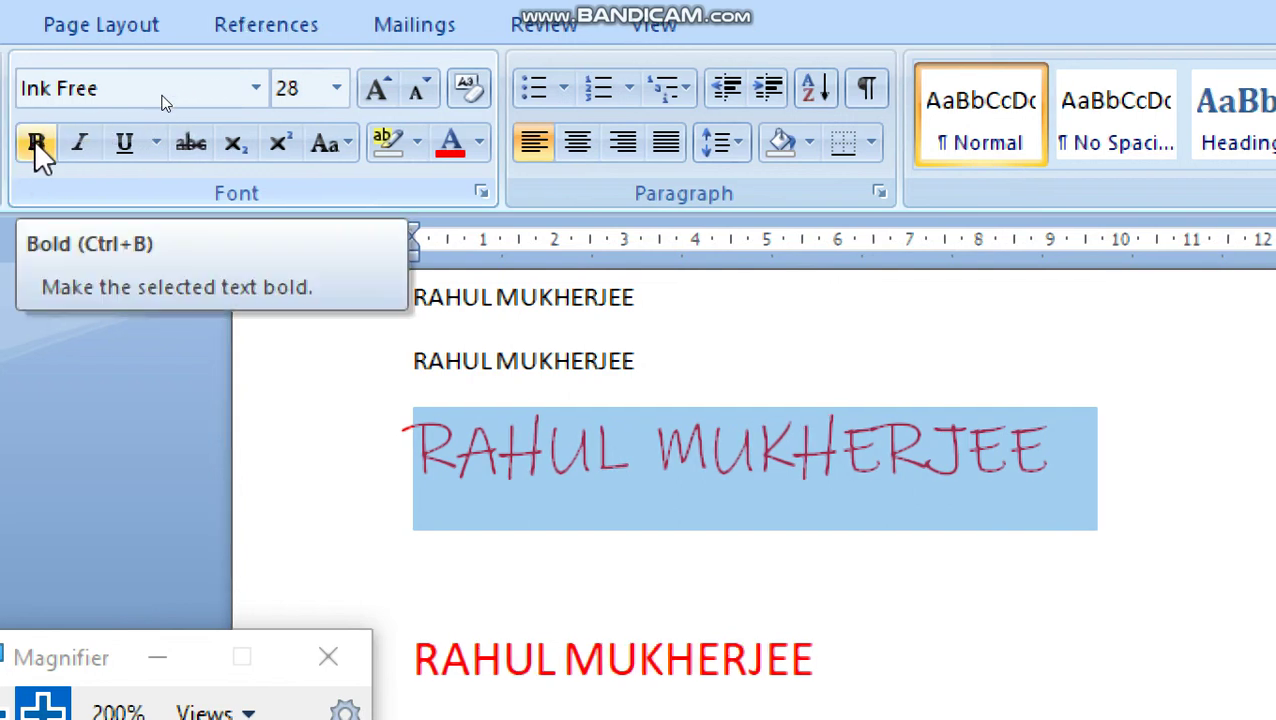
left_click(34, 142)
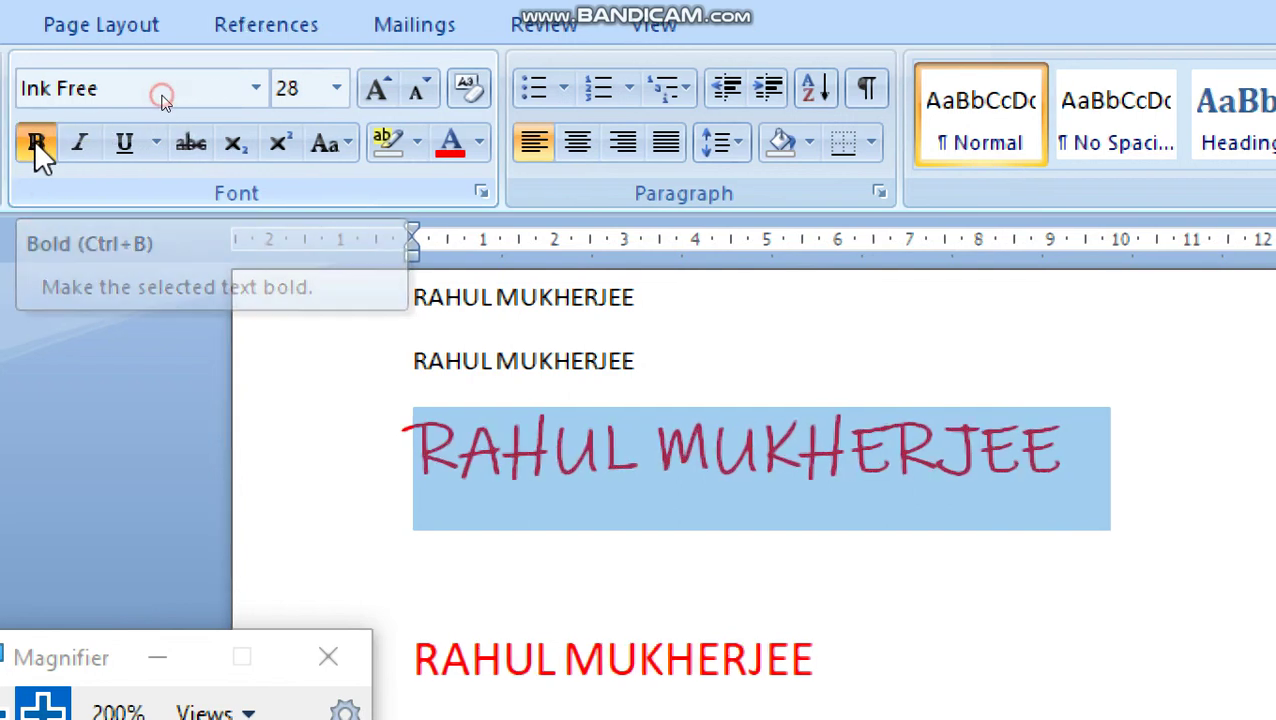
left_click(456, 494)
left_click_drag(407, 472, 980, 512)
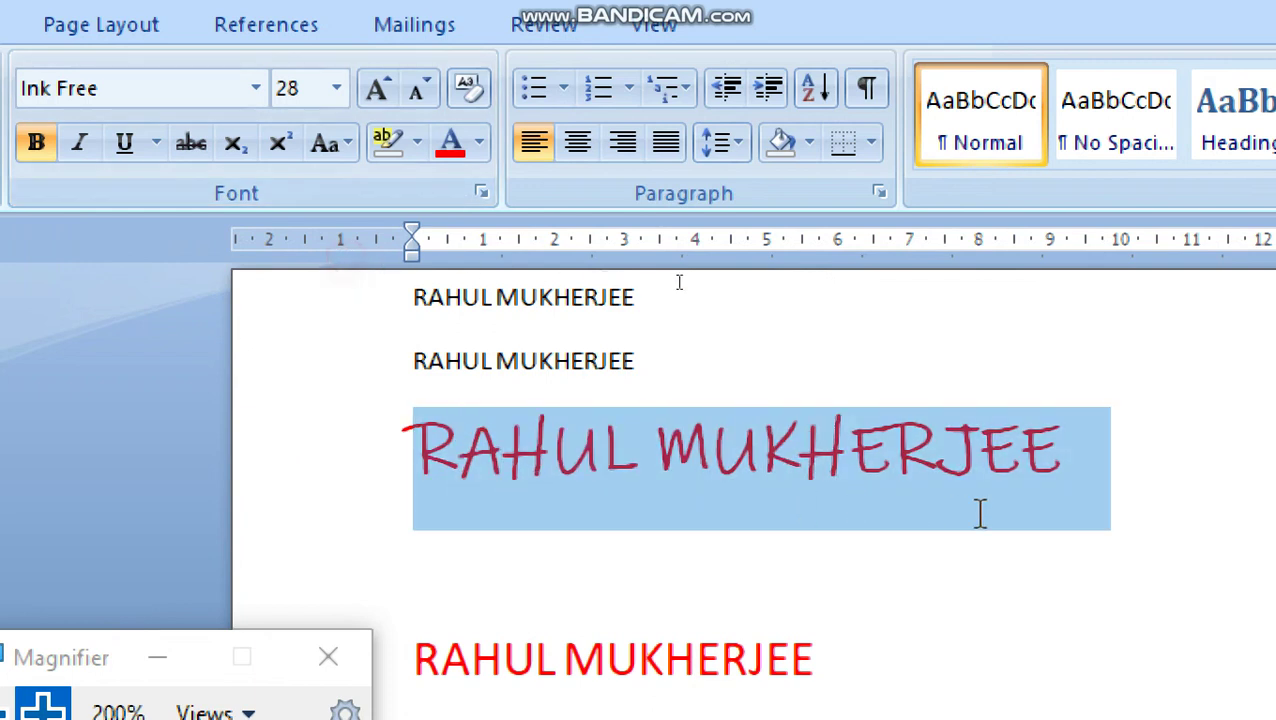
left_click(32, 150)
left_click(32, 150)
left_click(32, 150)
left_click(69, 150)
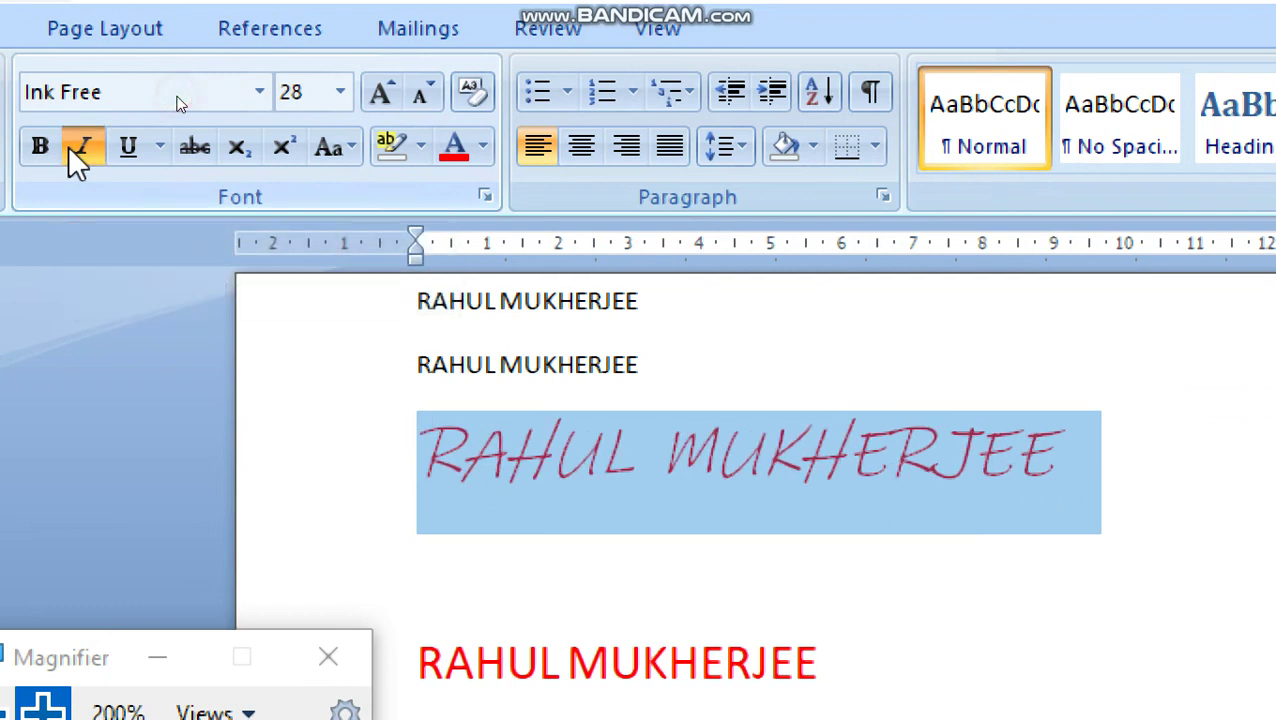
left_click(70, 152)
left_click(70, 152)
left_click(70, 152)
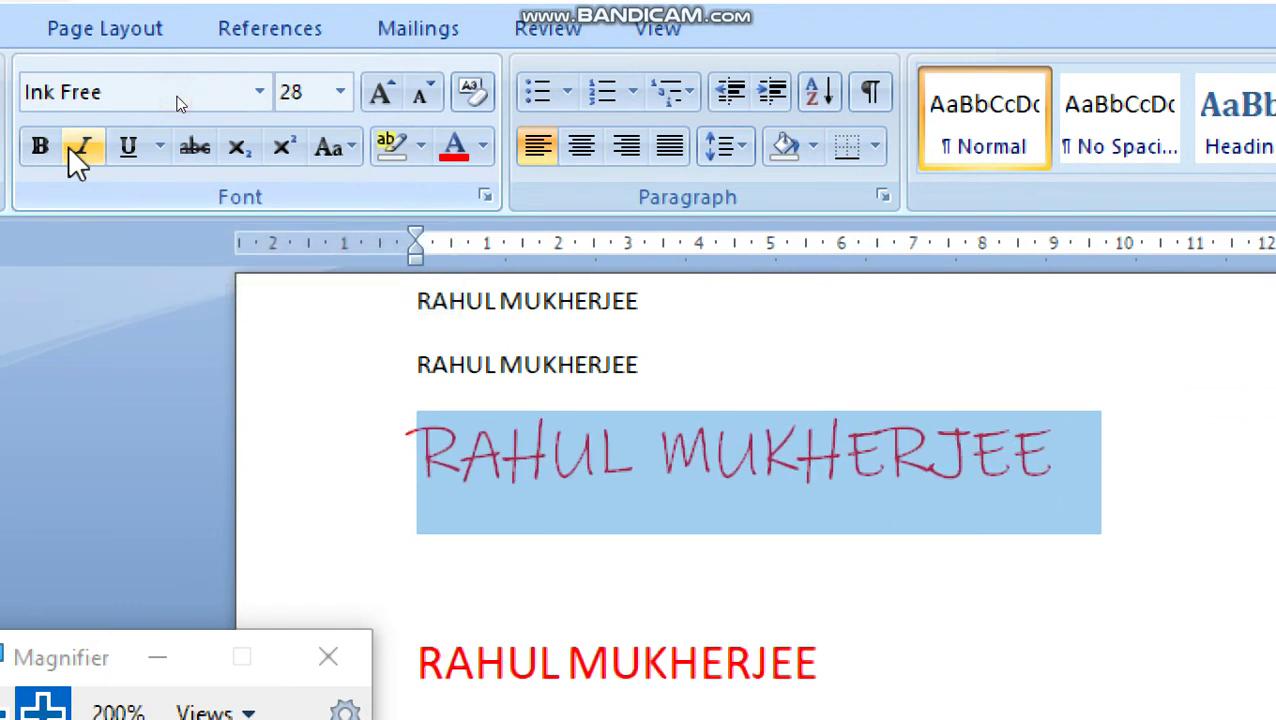
left_click(70, 150)
left_click(70, 150)
left_click(70, 150)
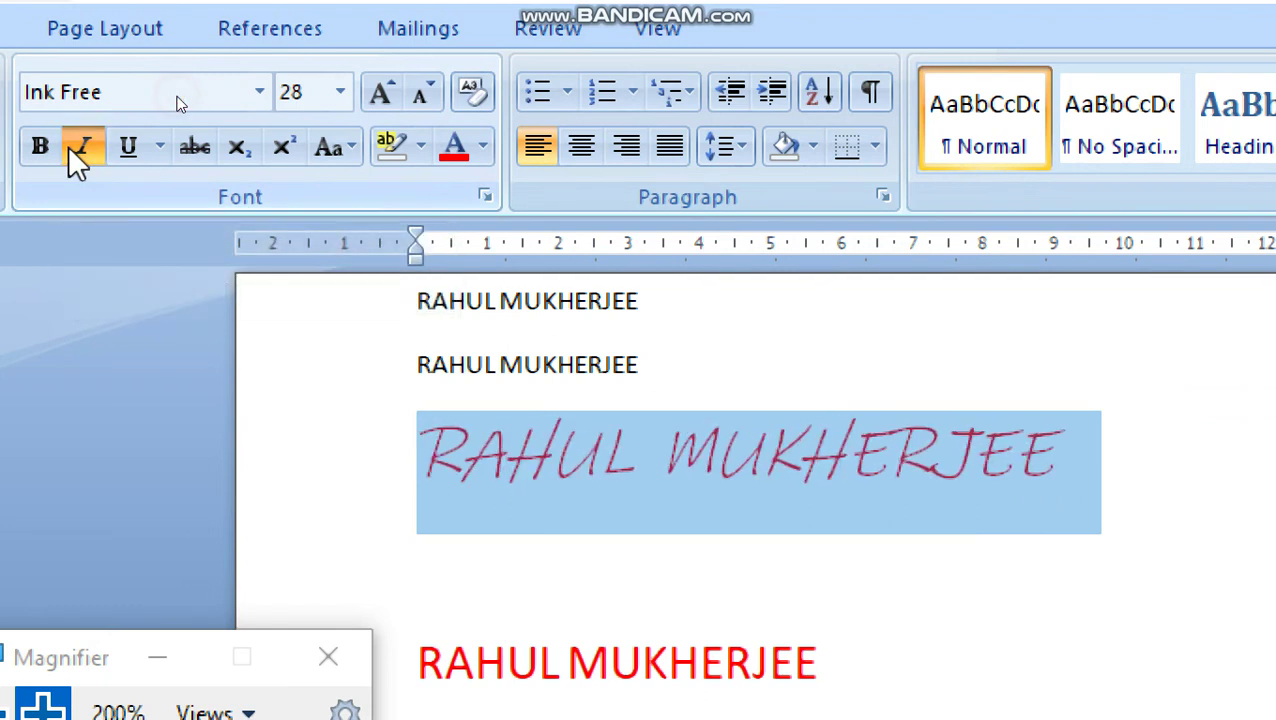
left_click(72, 148)
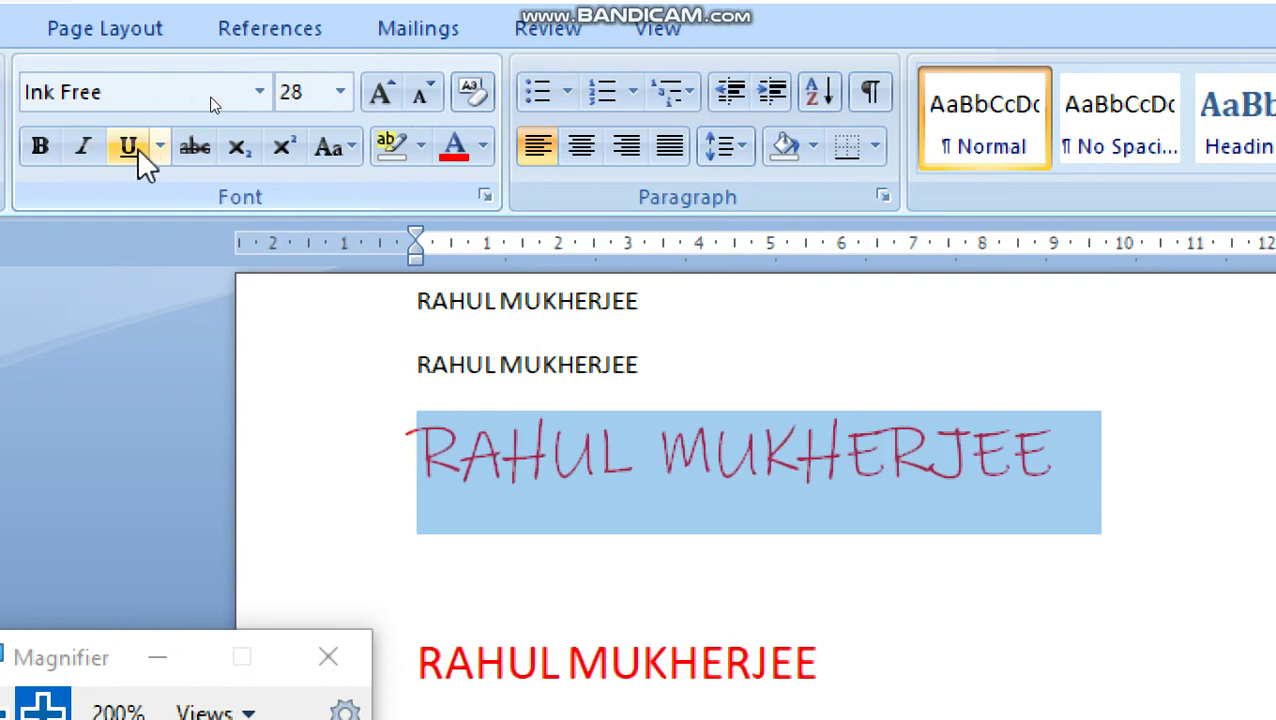
left_click(132, 148)
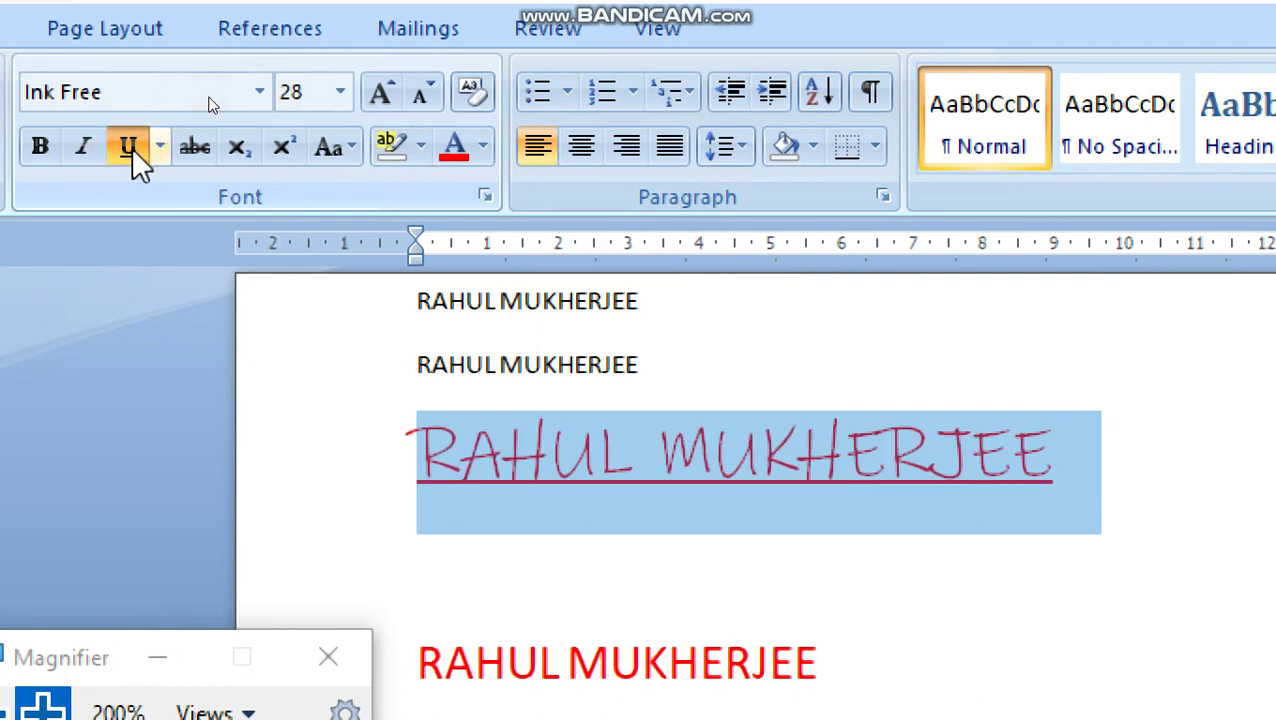
left_click(132, 148)
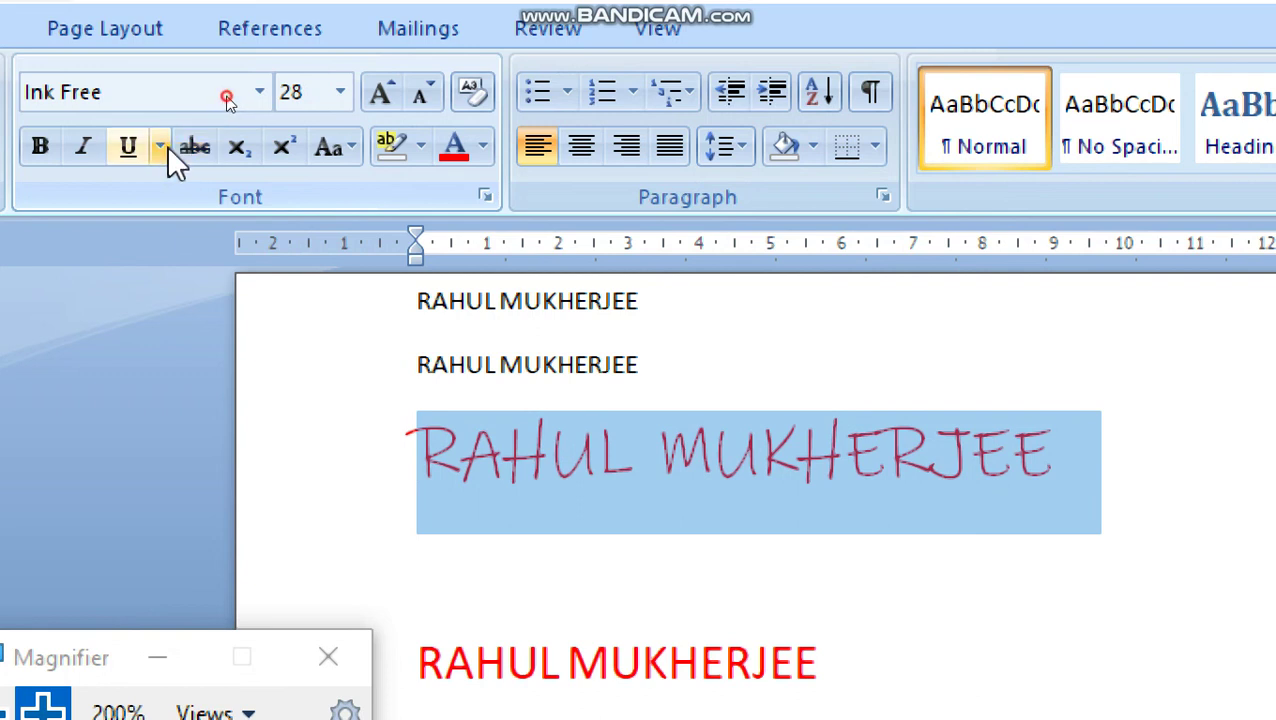
left_click(160, 147)
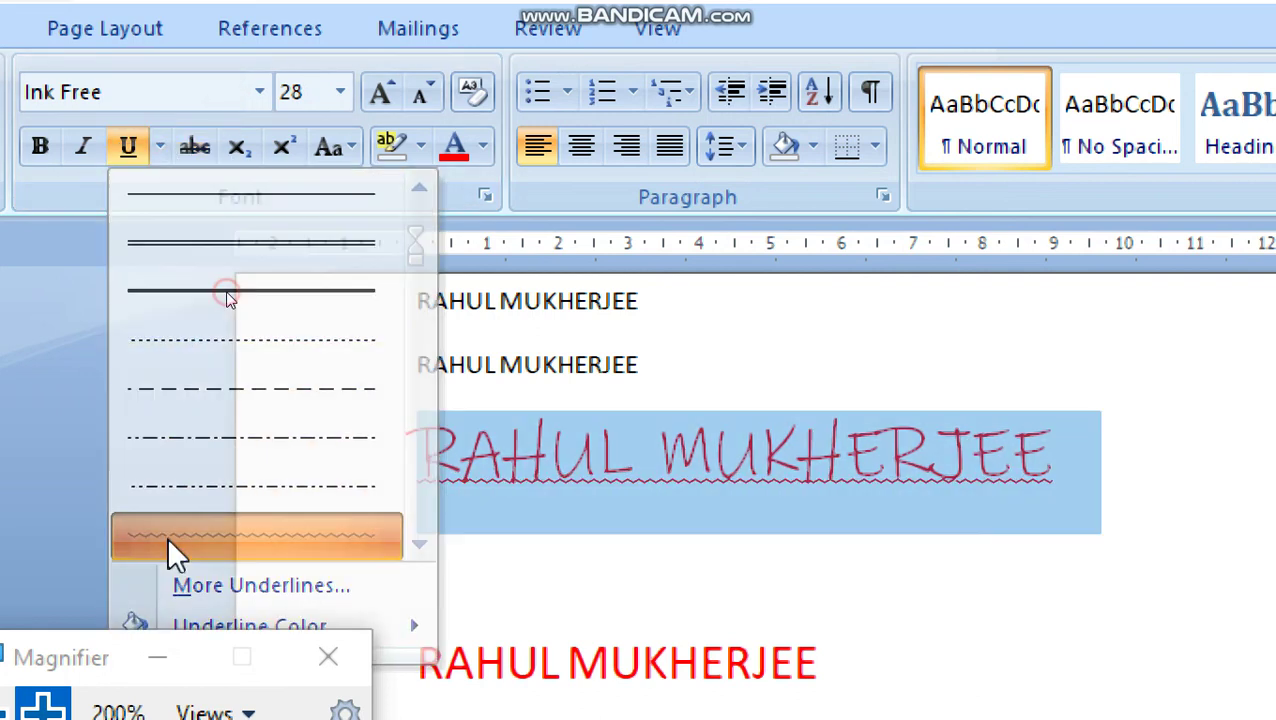
left_click(166, 540)
left_click(132, 145)
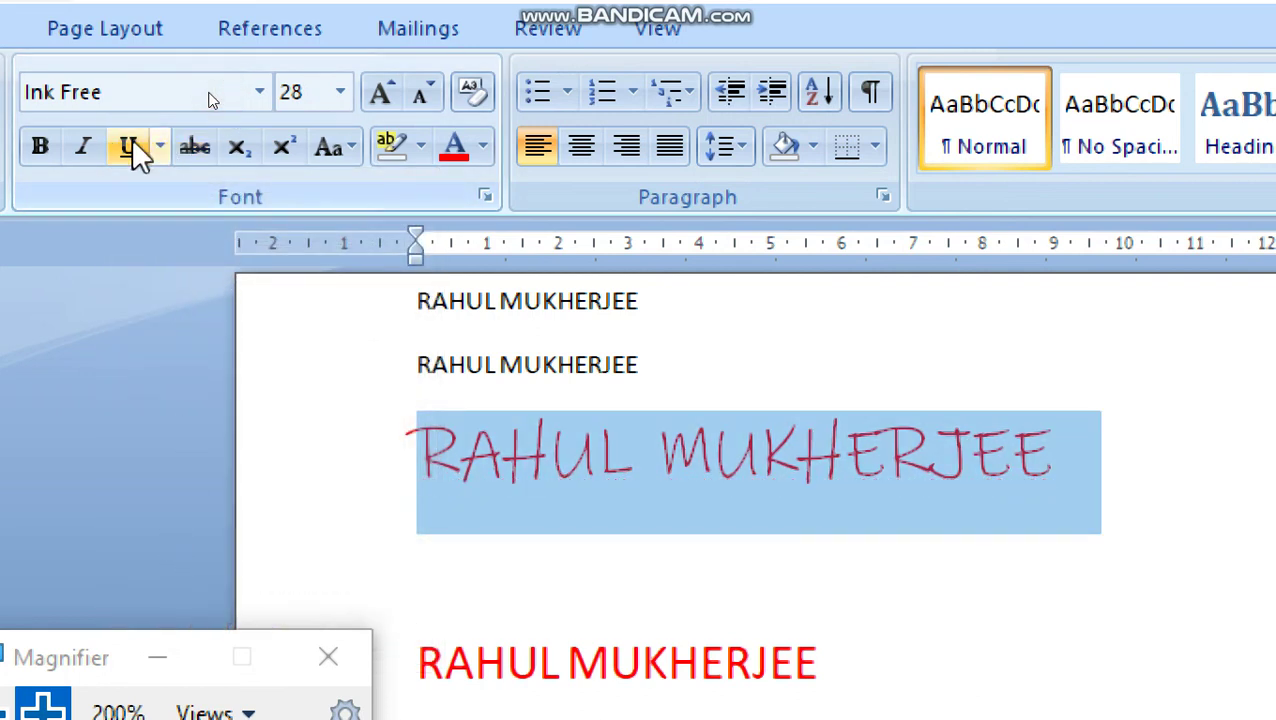
Try strikethrough on the Ink Free name line and undo it, then make it dark blue and bold
left_click(202, 150)
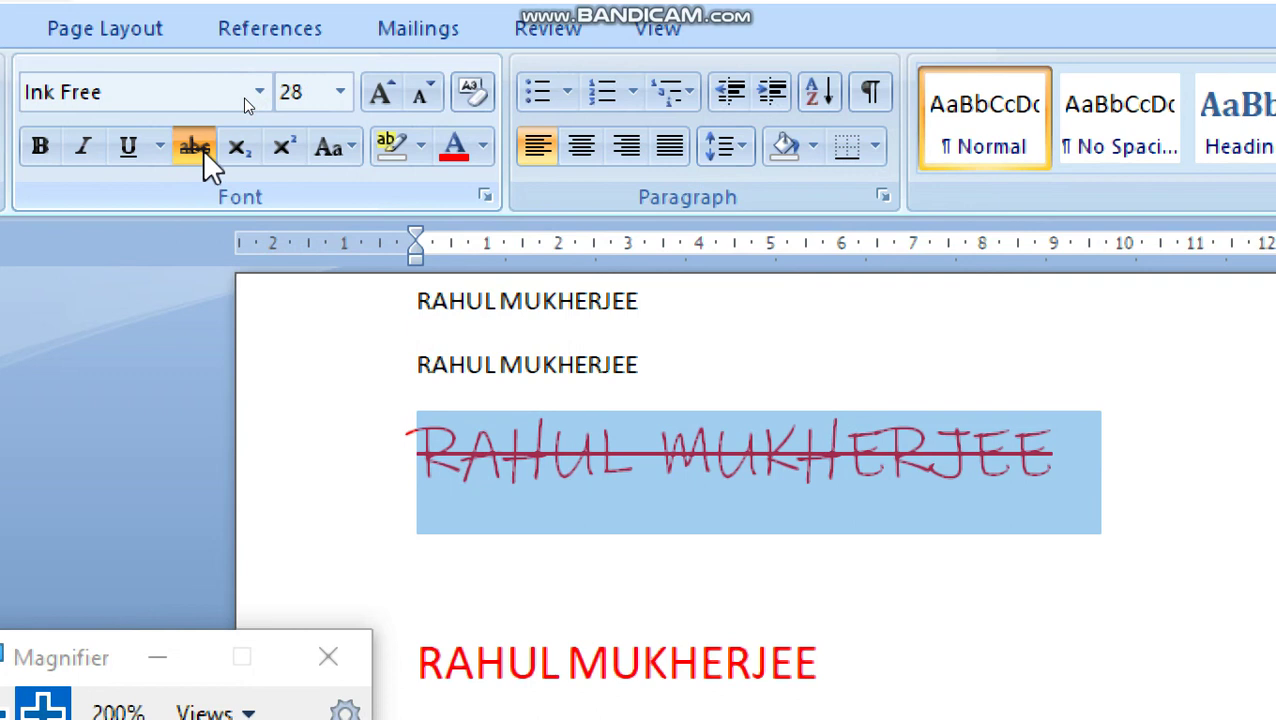
left_click(202, 150)
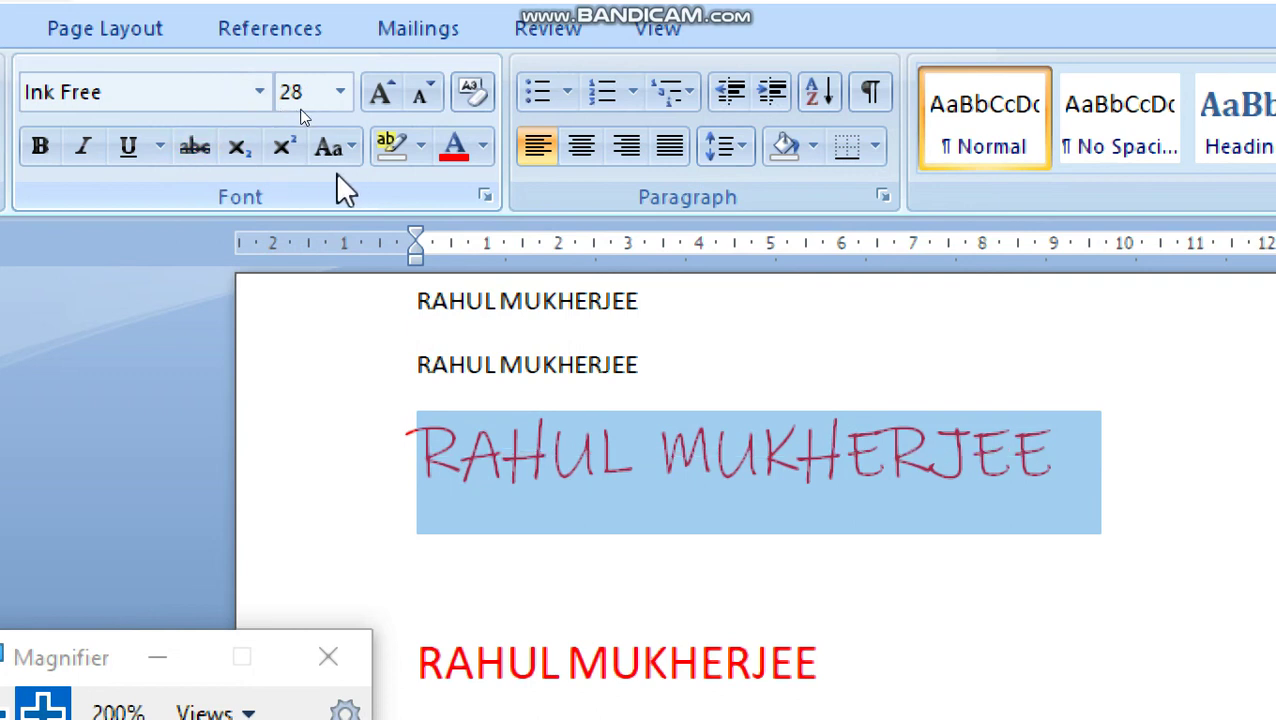
left_click(483, 147)
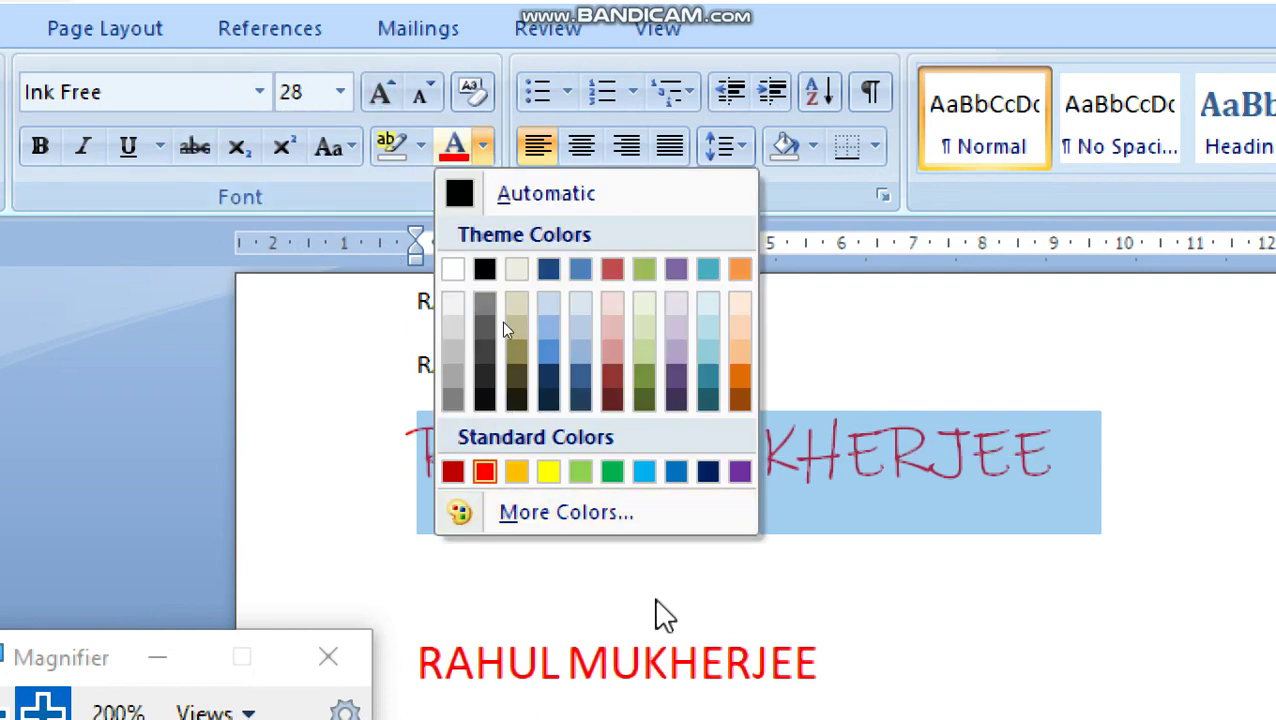
left_click(710, 472)
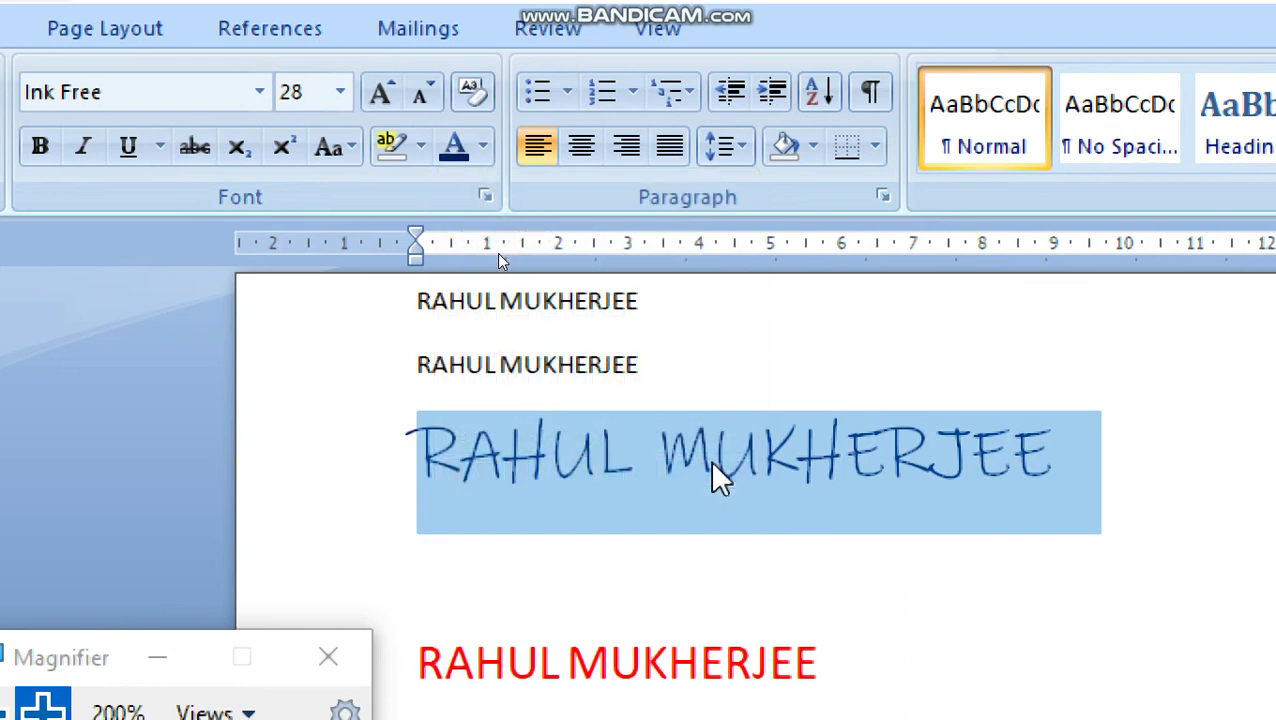
left_click(40, 147)
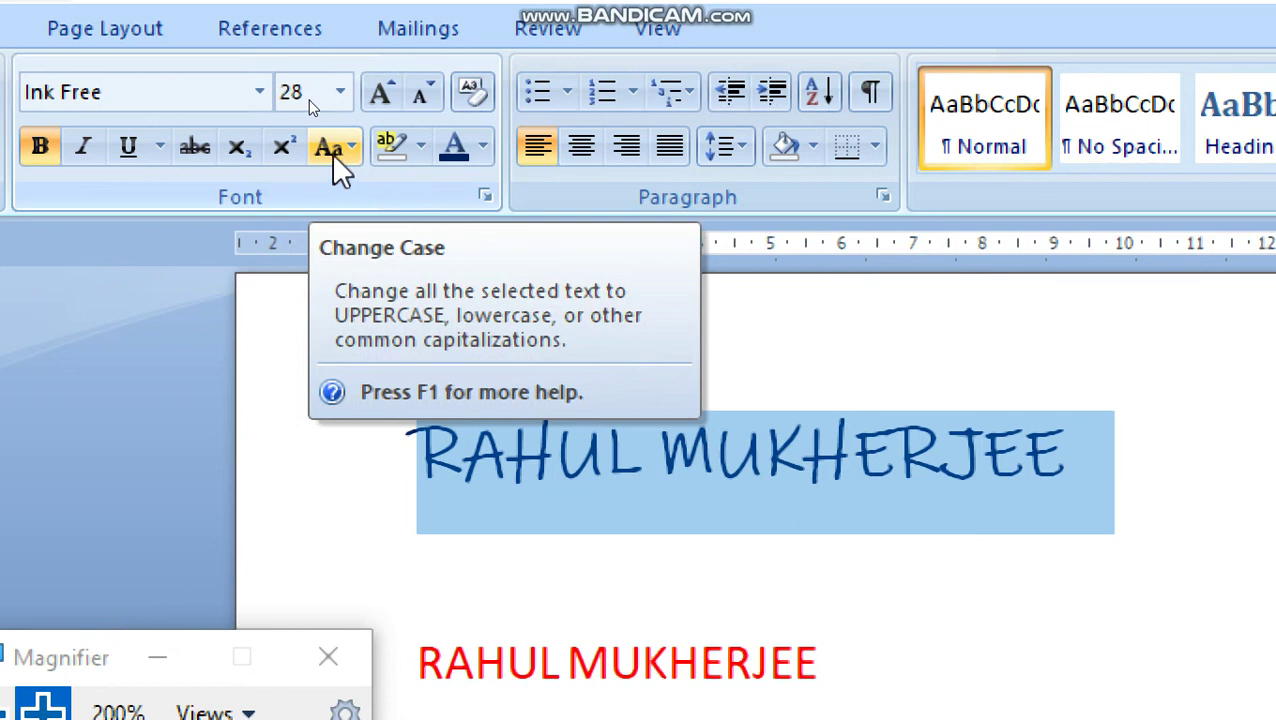
Cycle the name line through lowercase, UPPERCASE, lowercase and Sentence case
left_click(333, 153)
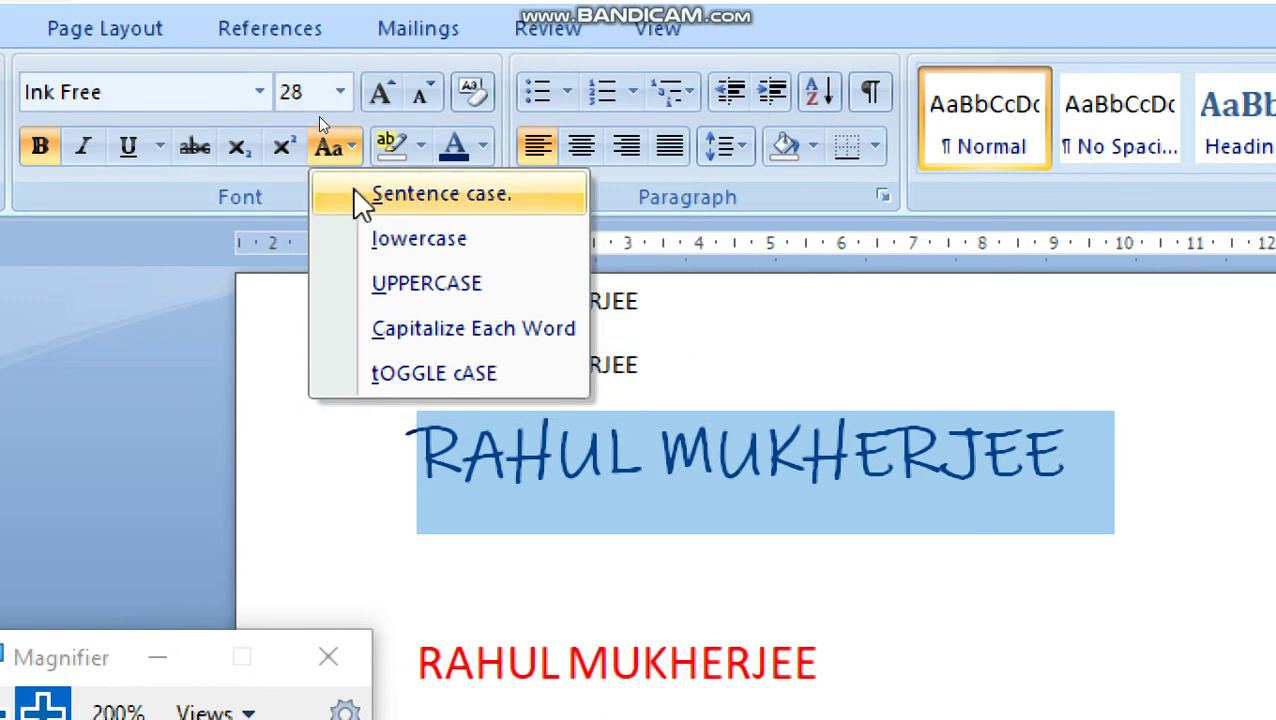
left_click(399, 239)
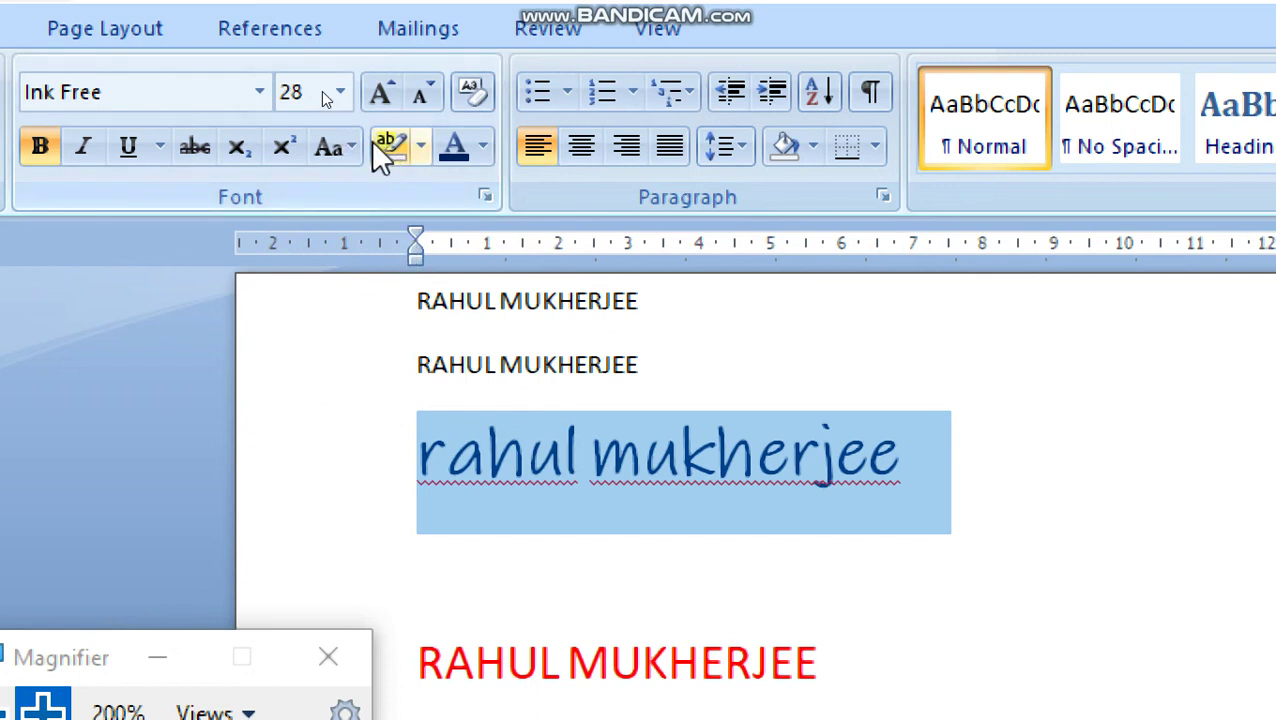
left_click(333, 145)
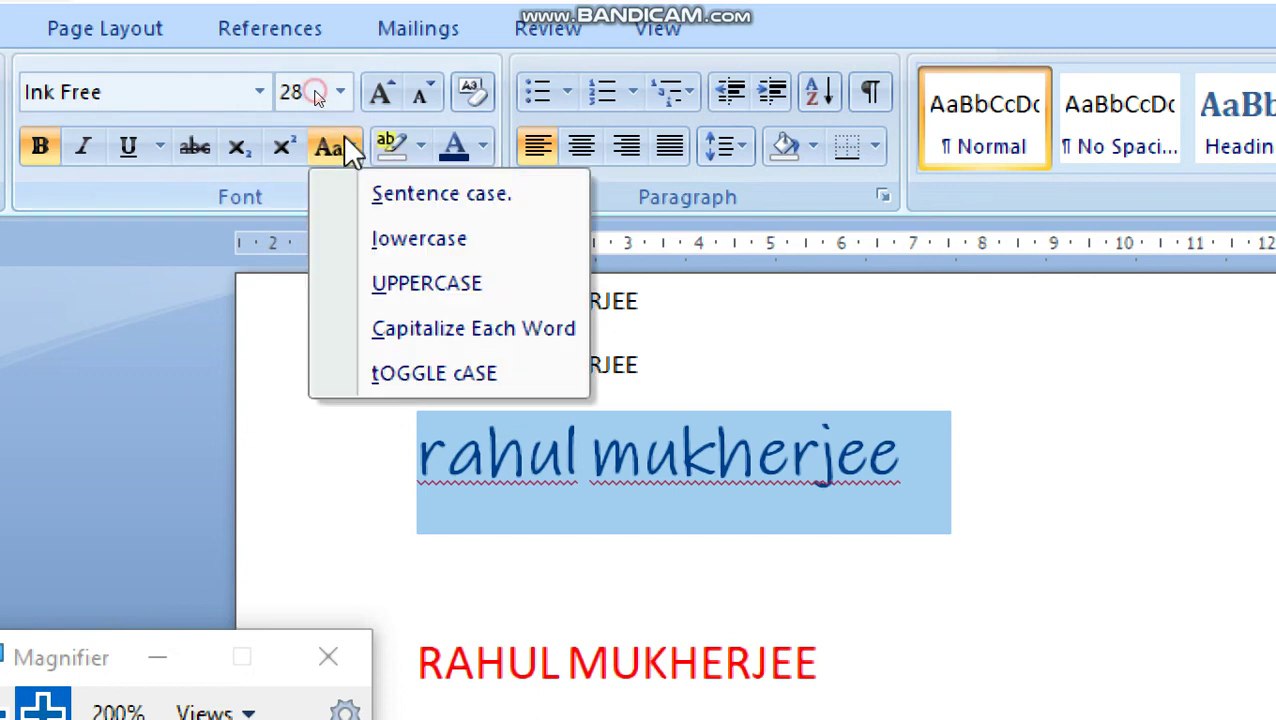
left_click(374, 284)
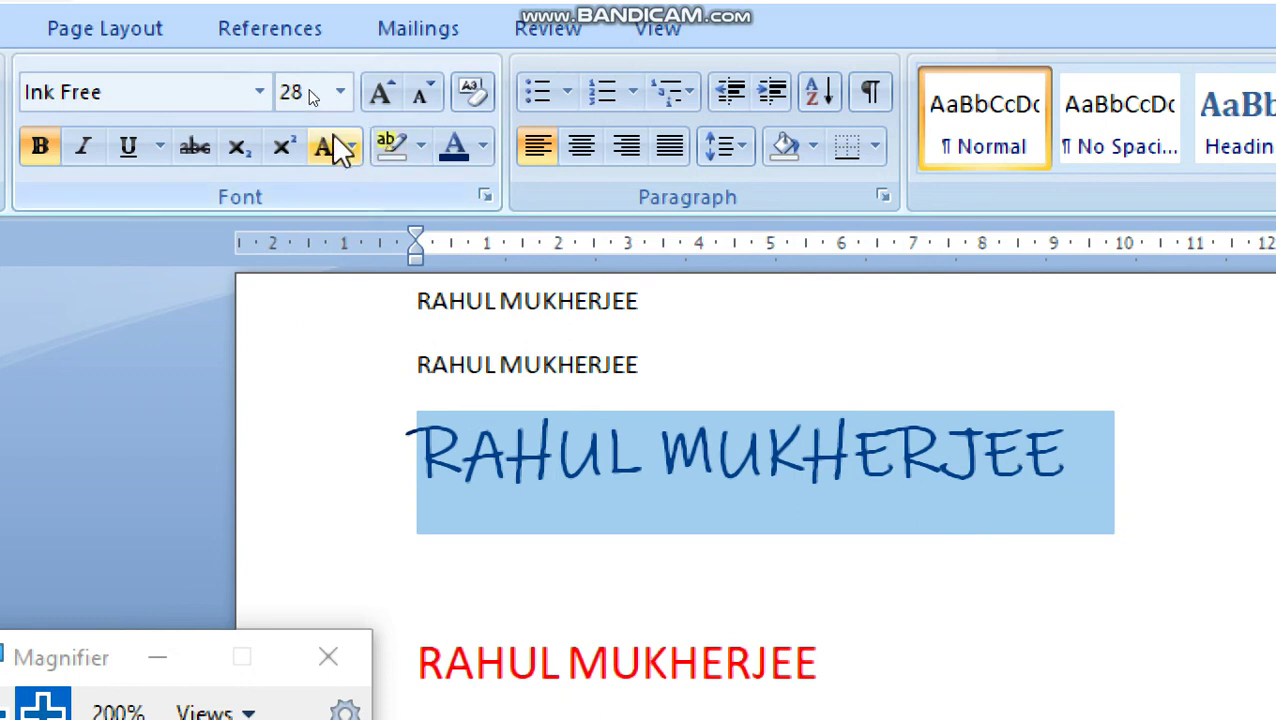
left_click(340, 148)
left_click(345, 254)
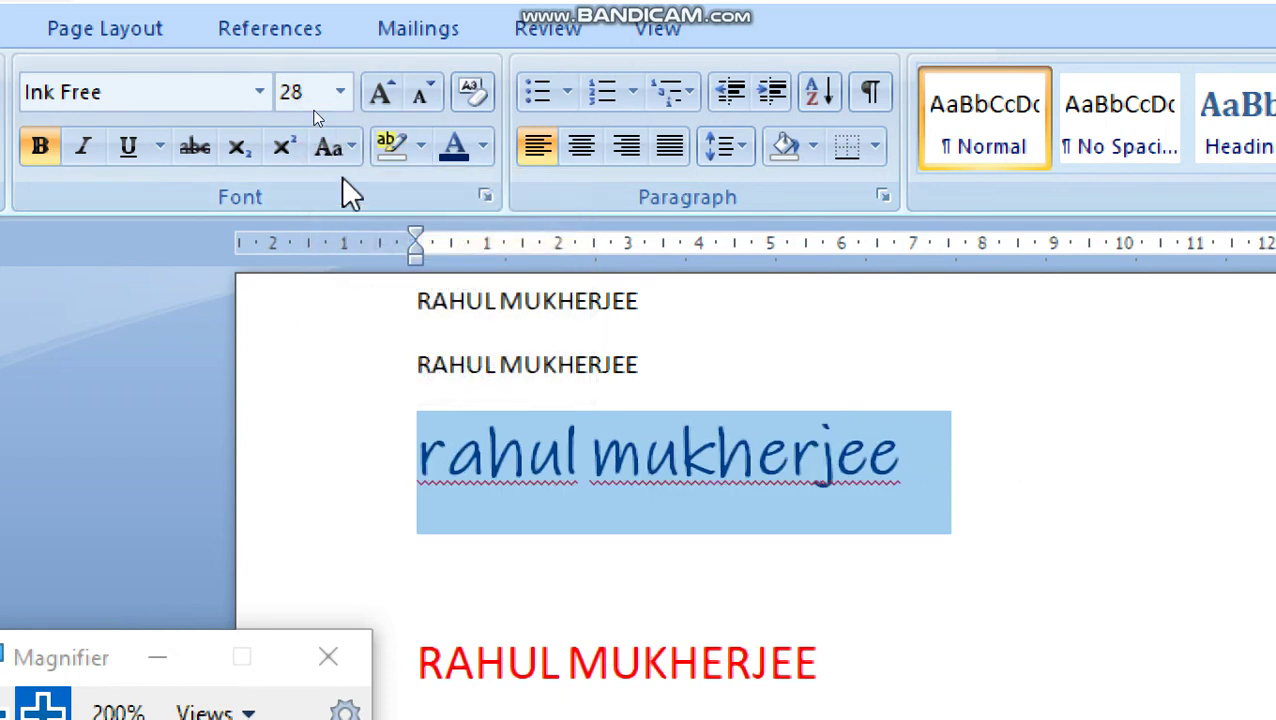
left_click(340, 148)
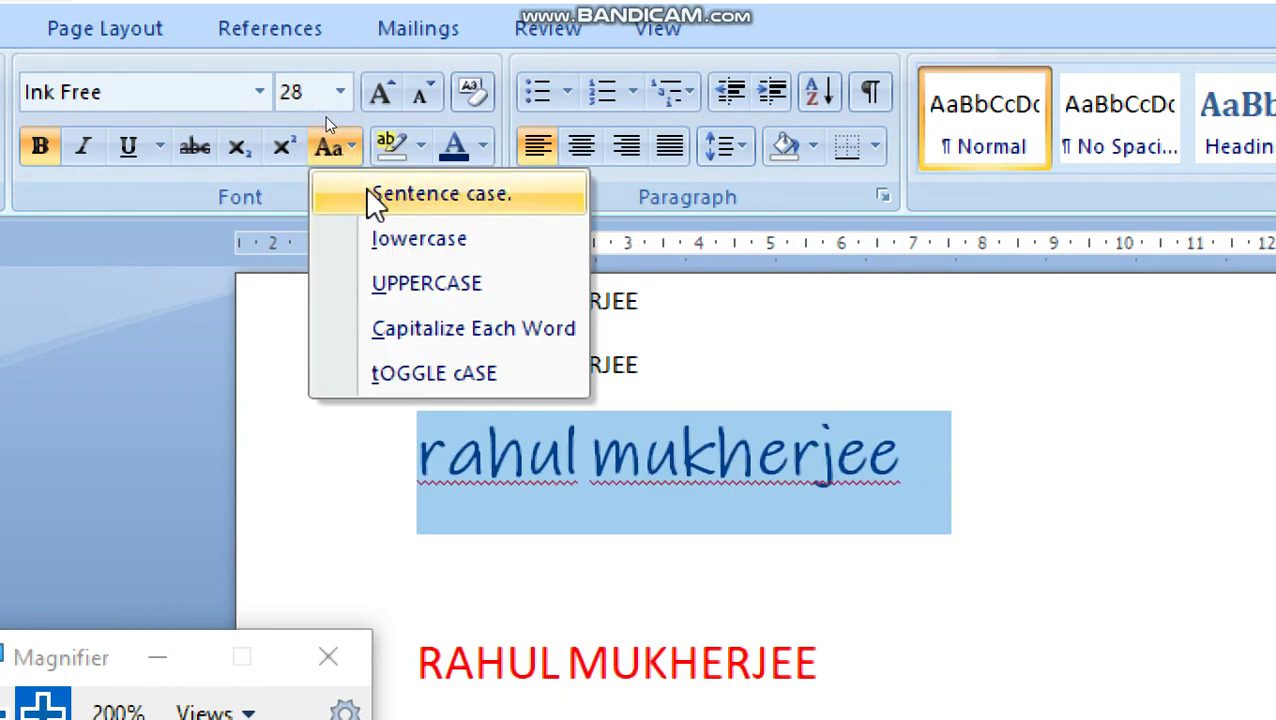
left_click(440, 194)
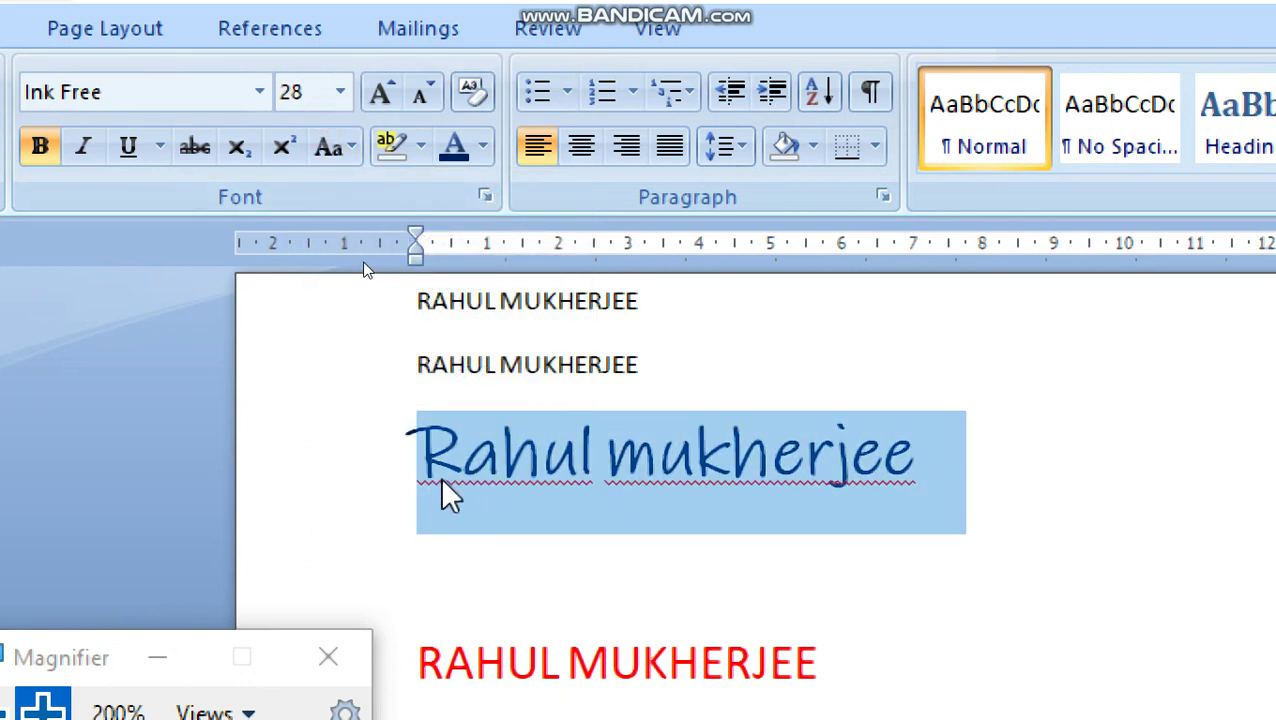
Try Capitalize Each Word and lowercase on the name line, finishing with tOGGLE cASE
left_click(350, 148)
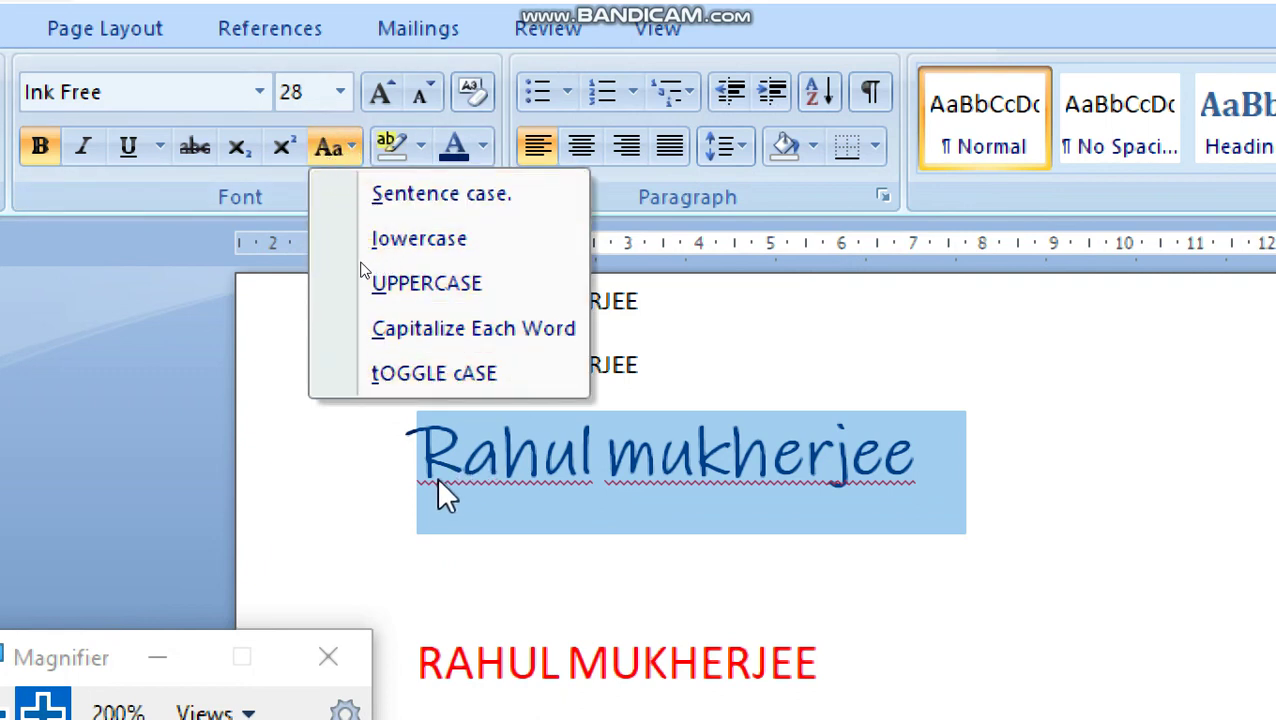
left_click(459, 330)
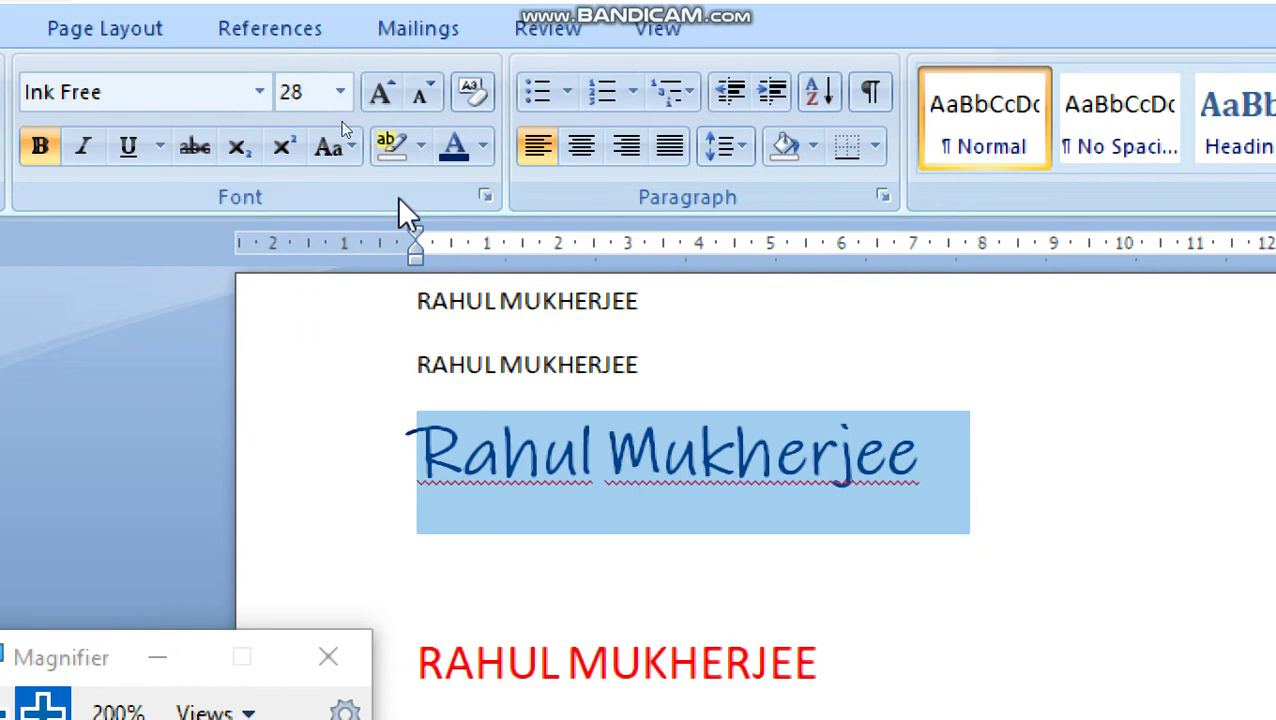
left_click(335, 158)
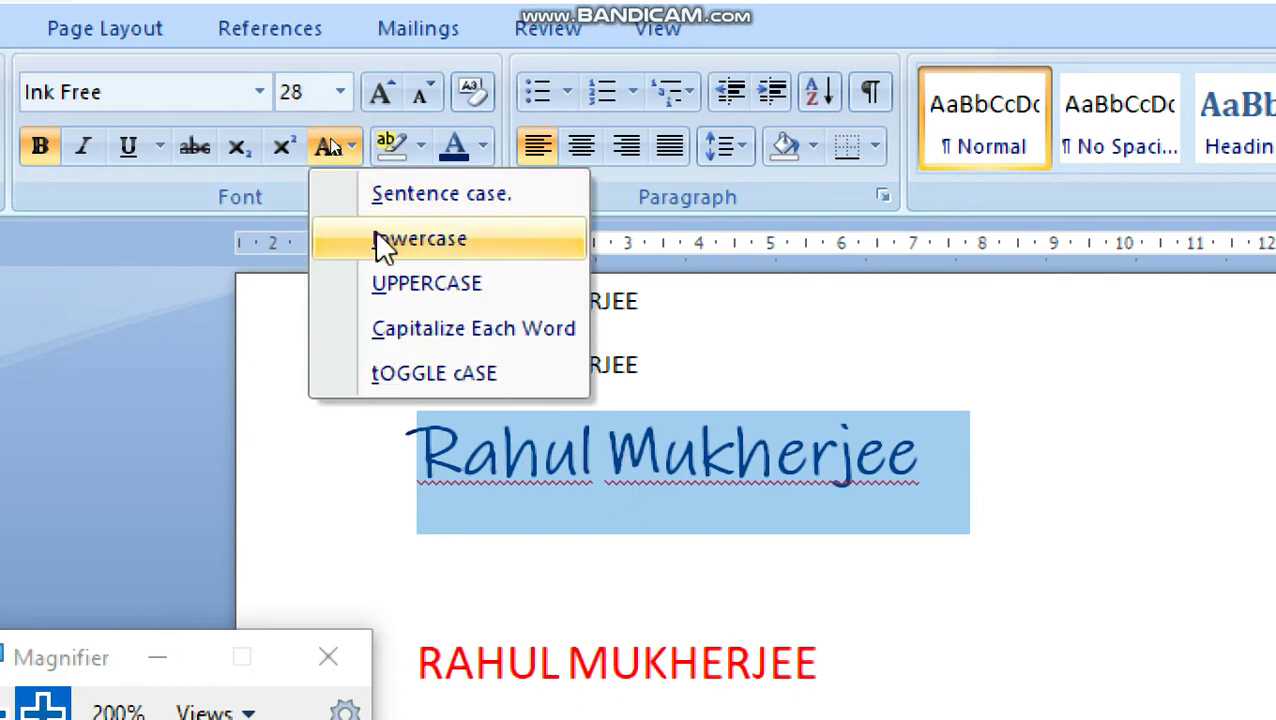
left_click(376, 237)
left_click(335, 147)
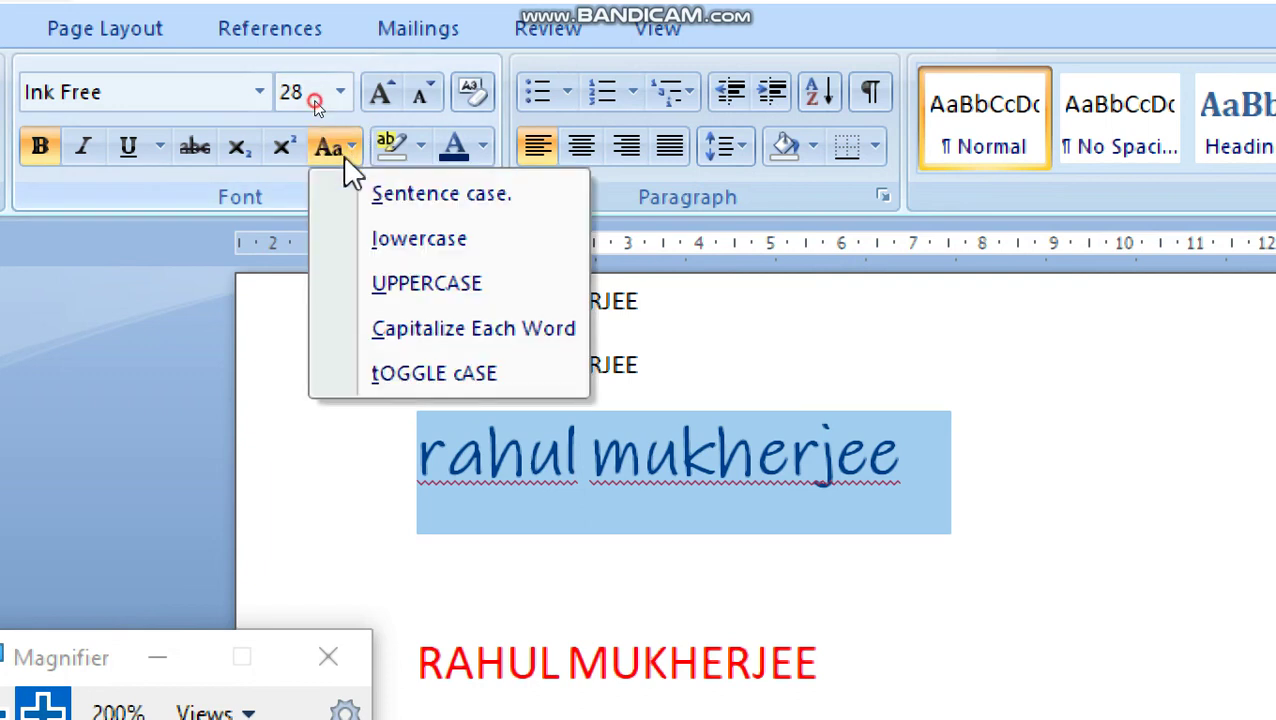
left_click(330, 328)
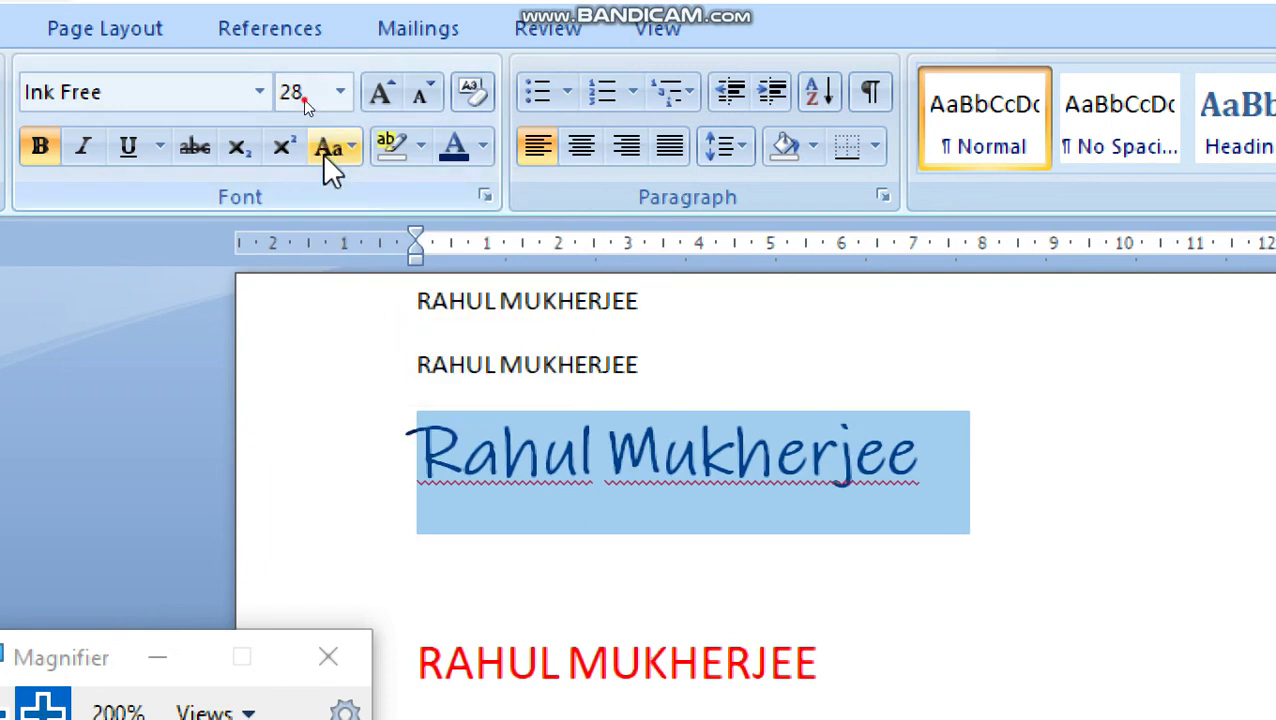
left_click(324, 153)
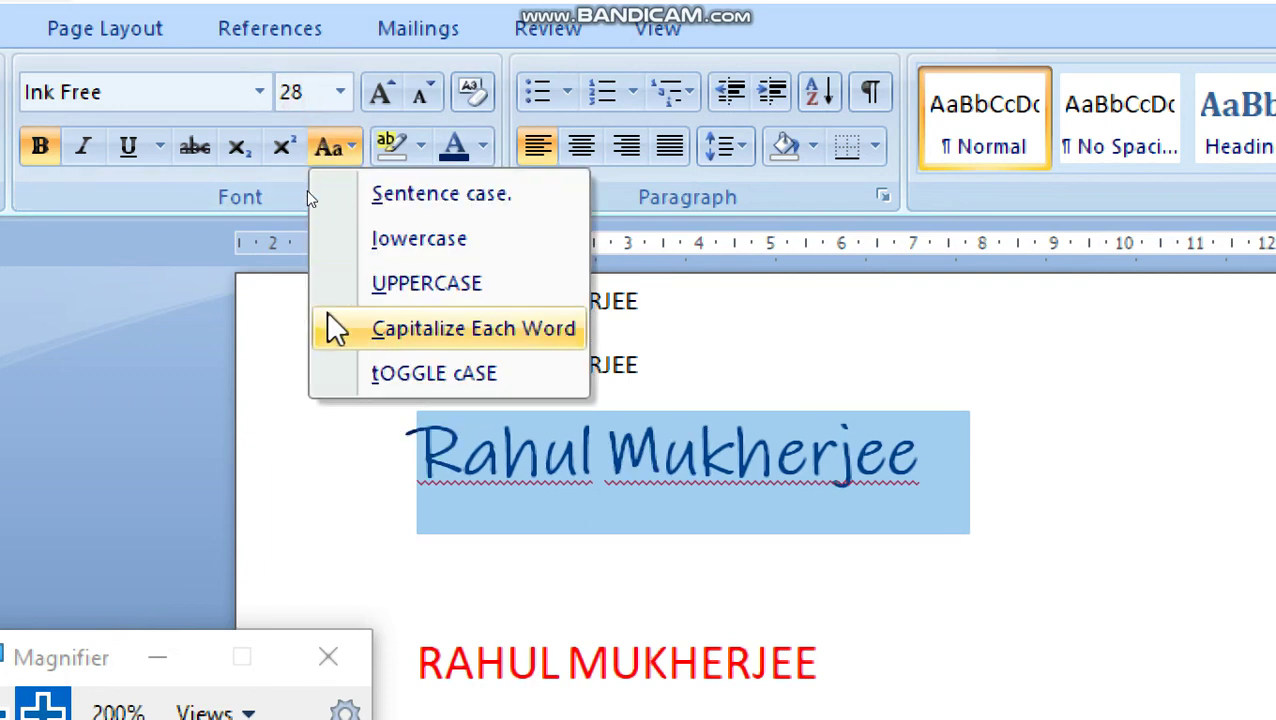
left_click(400, 375)
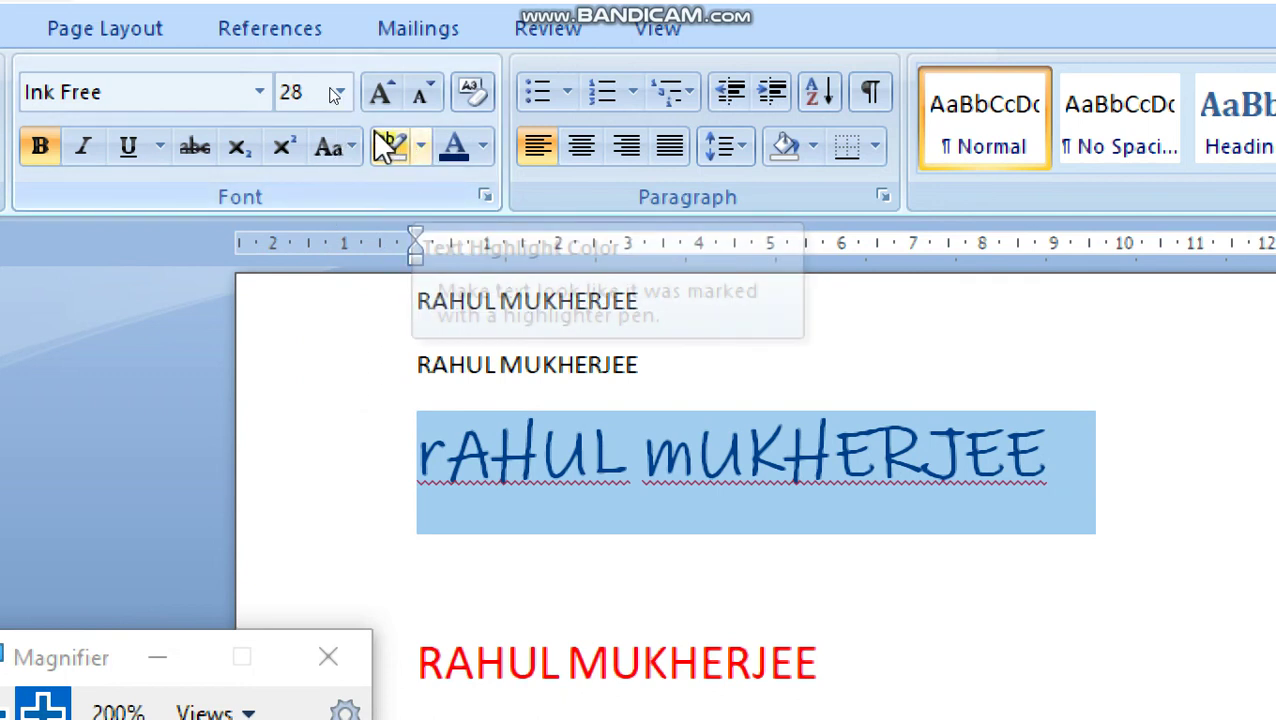
Give the name line a yellow text highlight
left_click(419, 160)
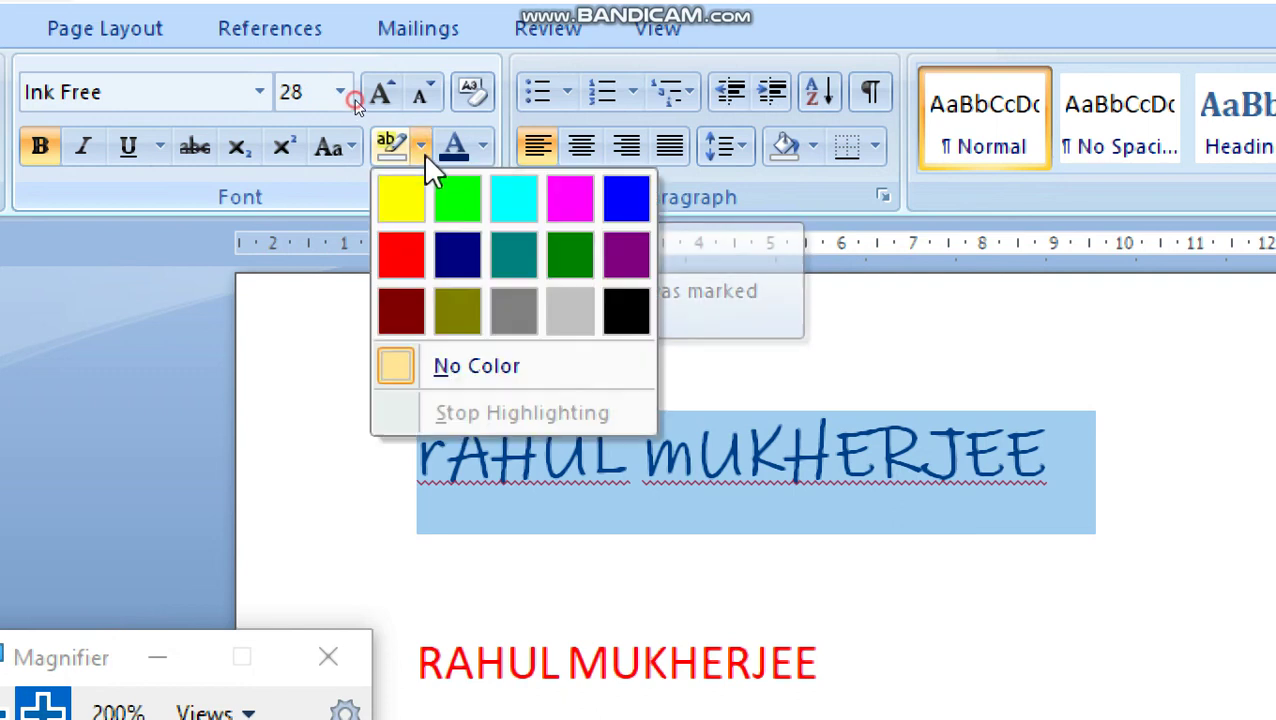
left_click(401, 198)
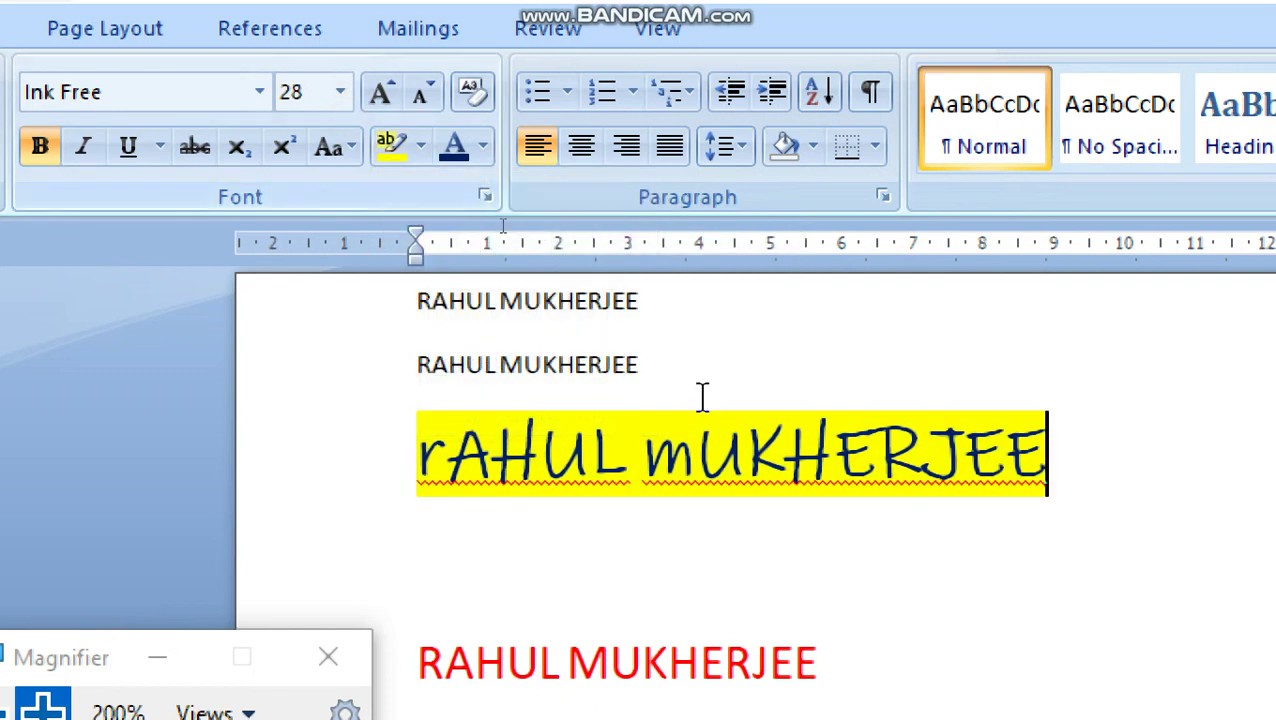
left_click_drag(420, 455, 963, 460)
left_click(1068, 460)
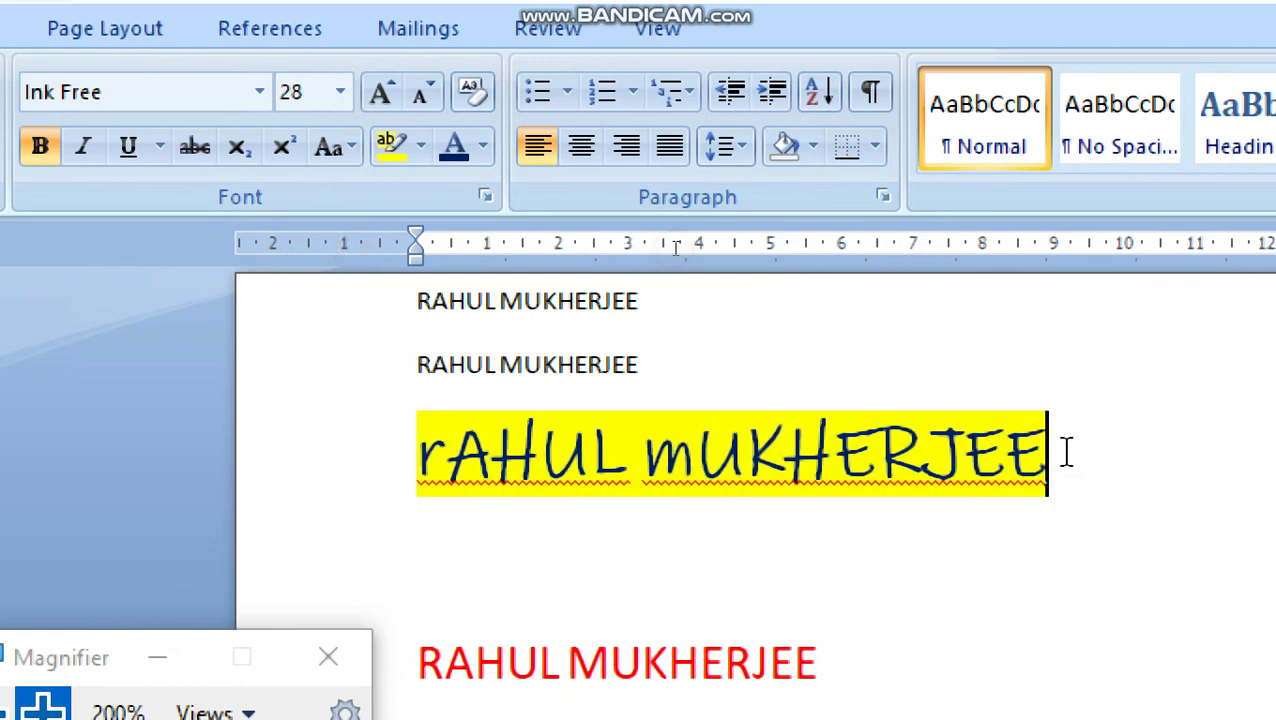
Reapply dark blue font colour, then clear all formatting from the name line
left_click(482, 147)
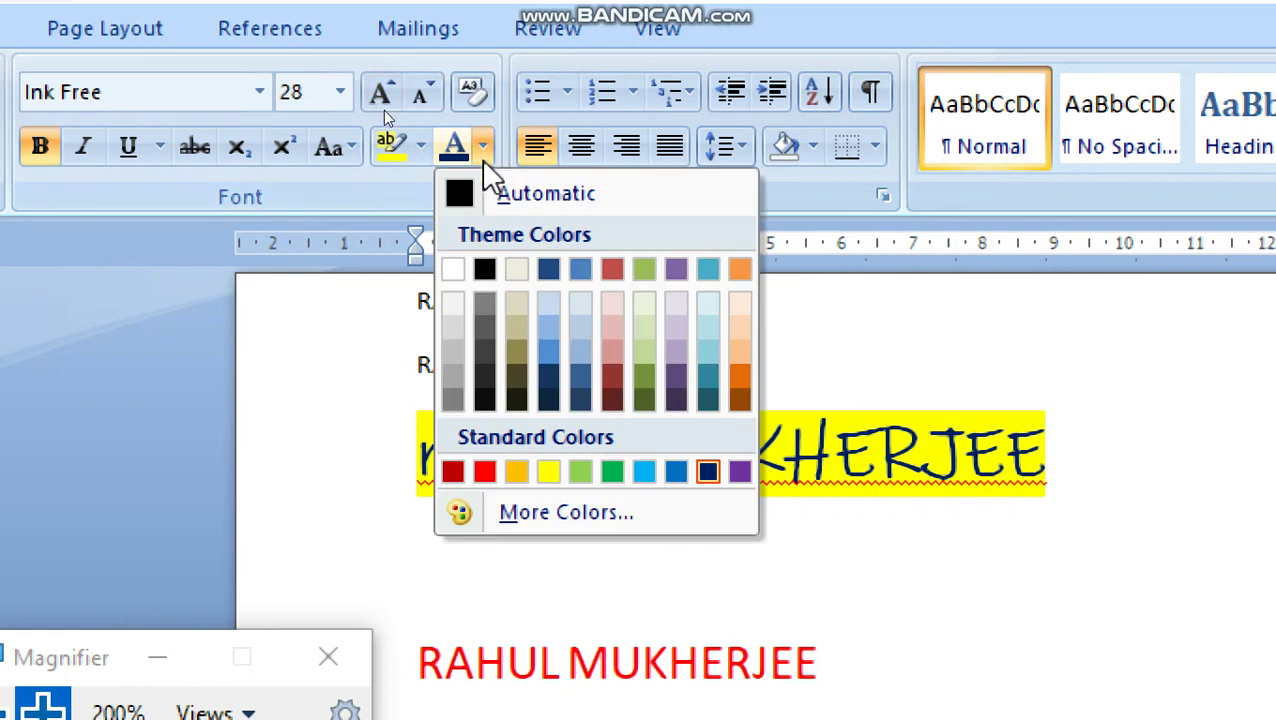
left_click(712, 471)
left_click_drag(407, 433, 1122, 450)
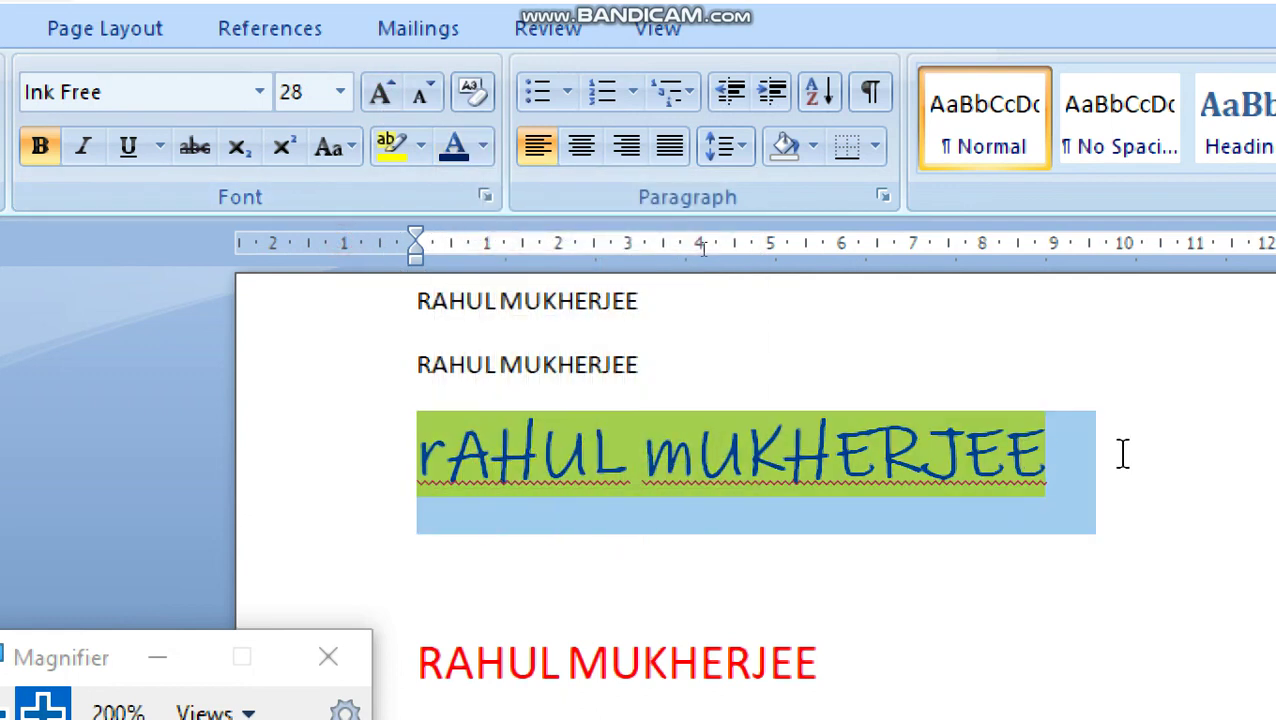
left_click(479, 97)
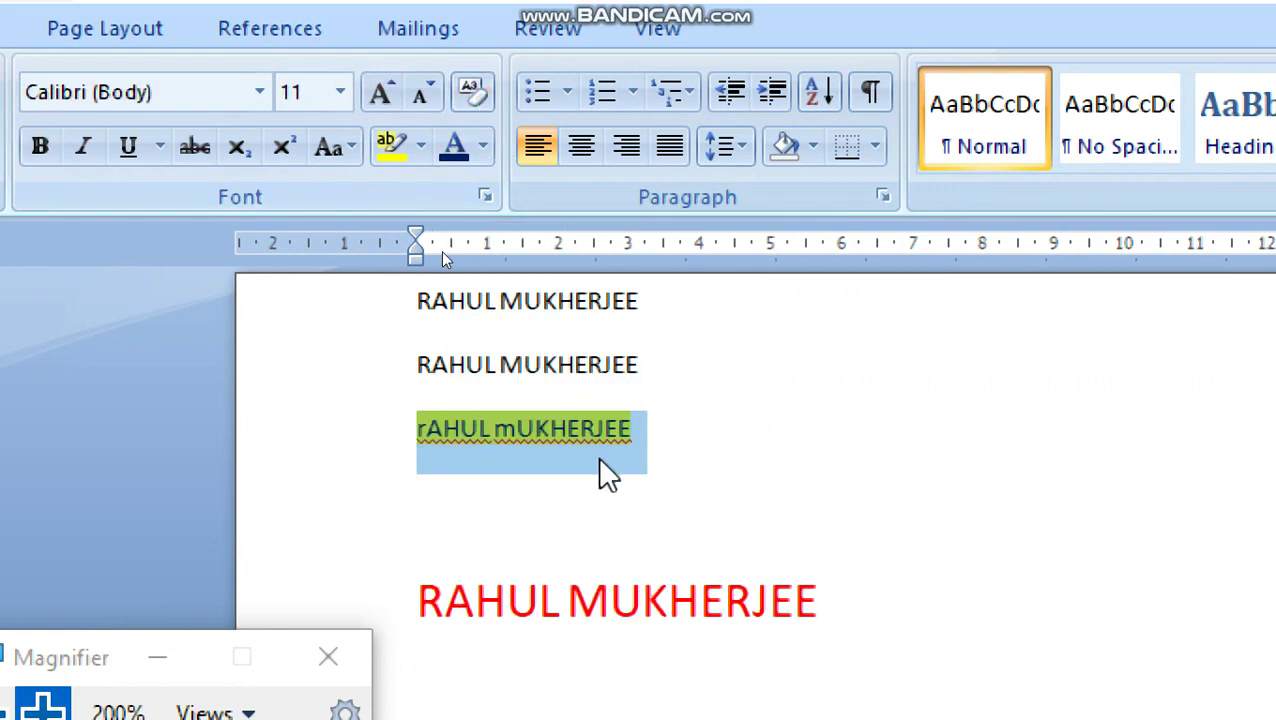
Set the third name line's text highlight to No Color
left_click(569, 437)
mouse_move(686, 436)
left_mouse_down()
mouse_move(584, 413)
mouse_move(415, 408)
mouse_move(393, 430)
left_mouse_up()
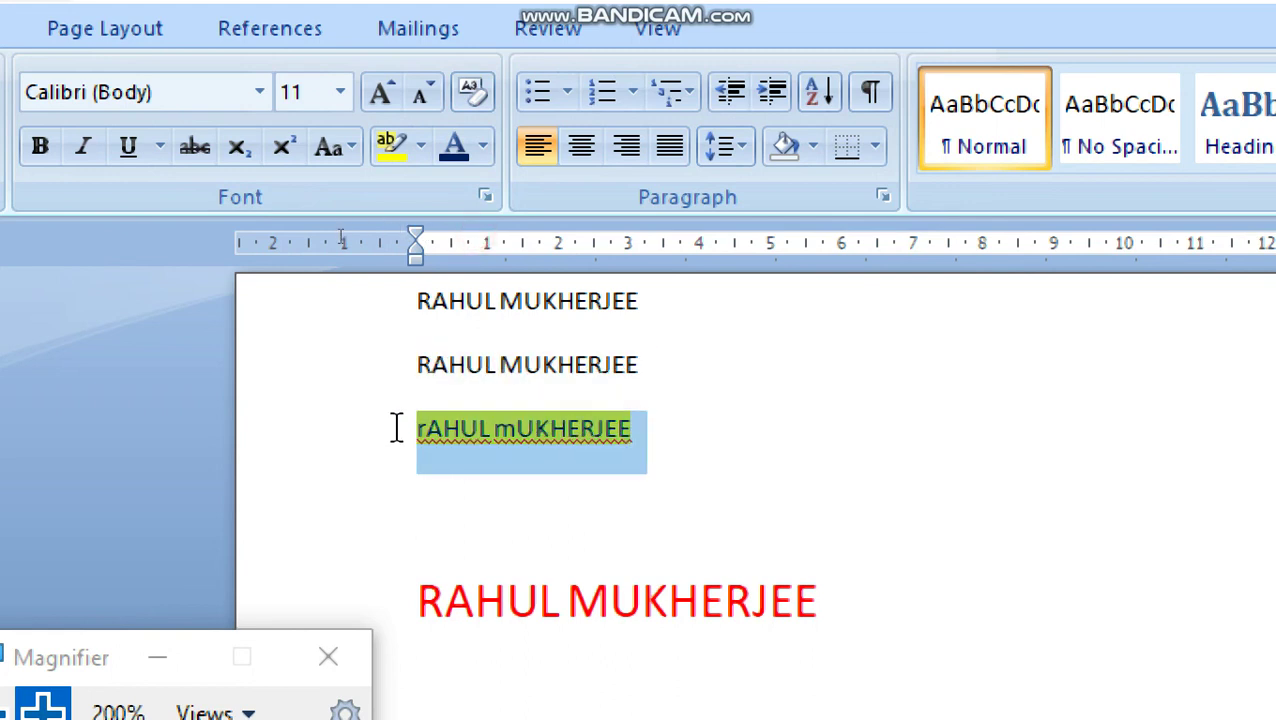
left_click(422, 146)
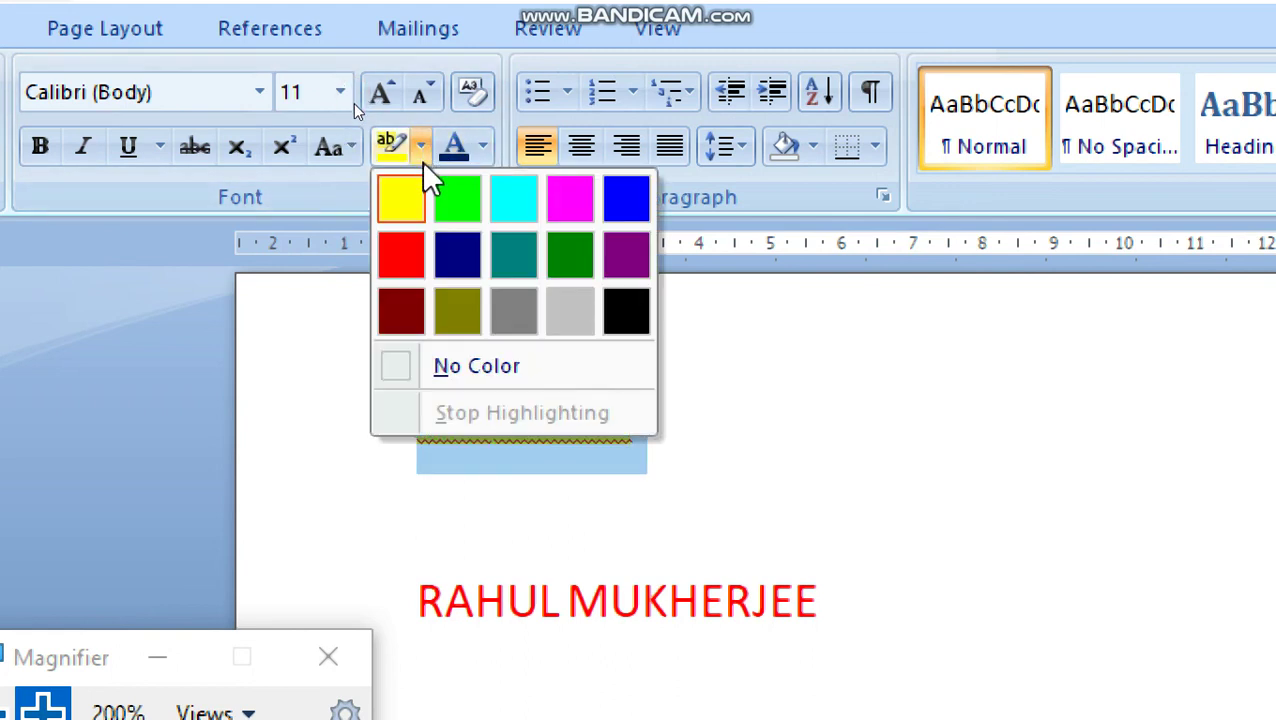
left_click(447, 367)
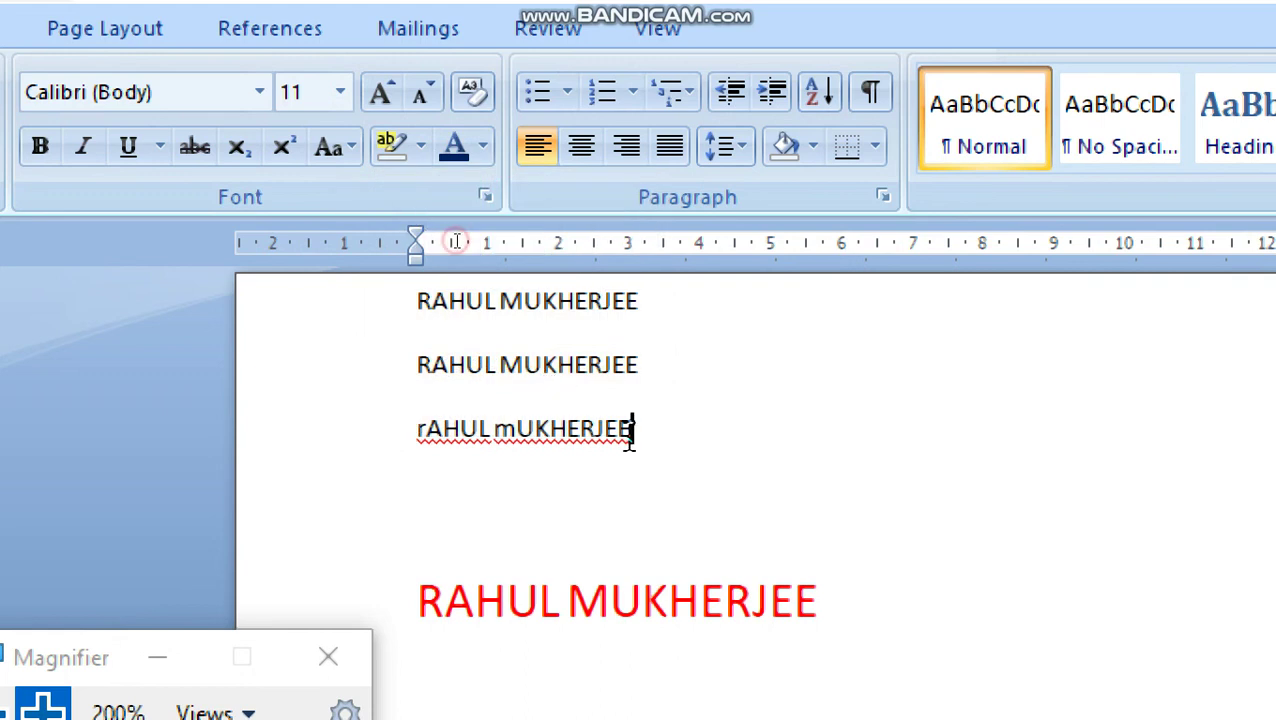
Change the third name line to Sentence case
left_click_drag(630, 433, 443, 418)
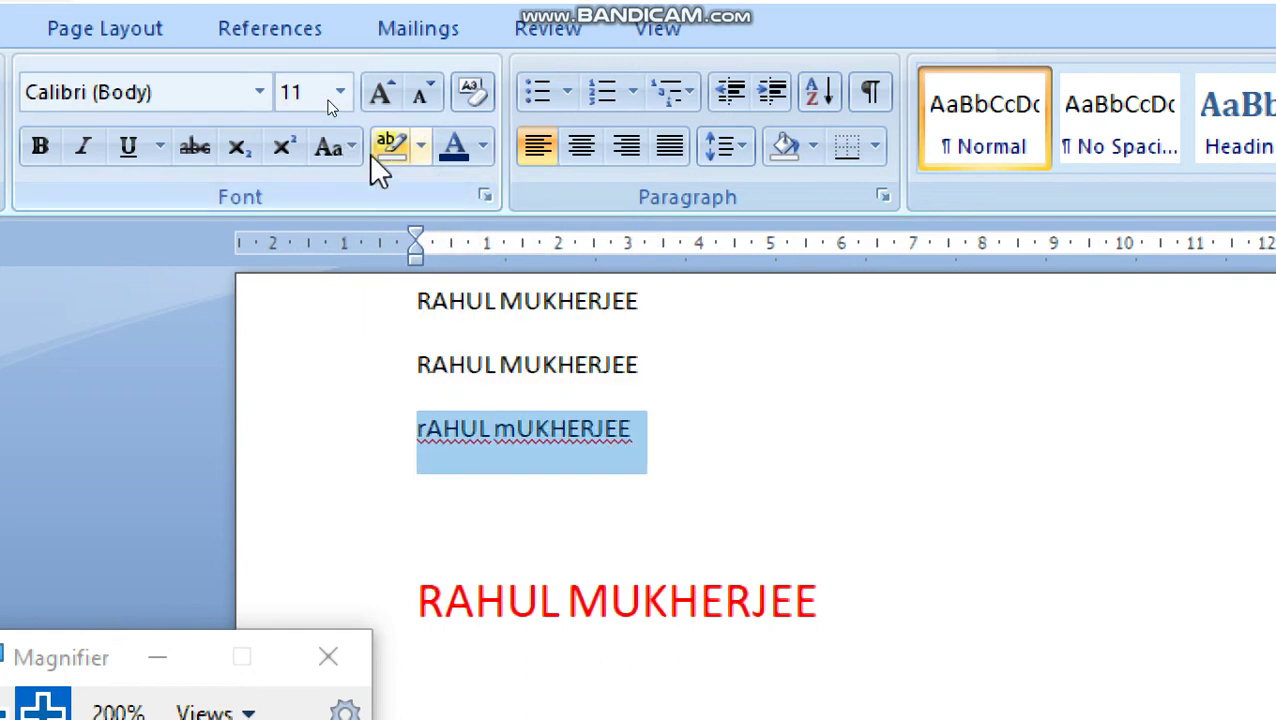
left_click(330, 146)
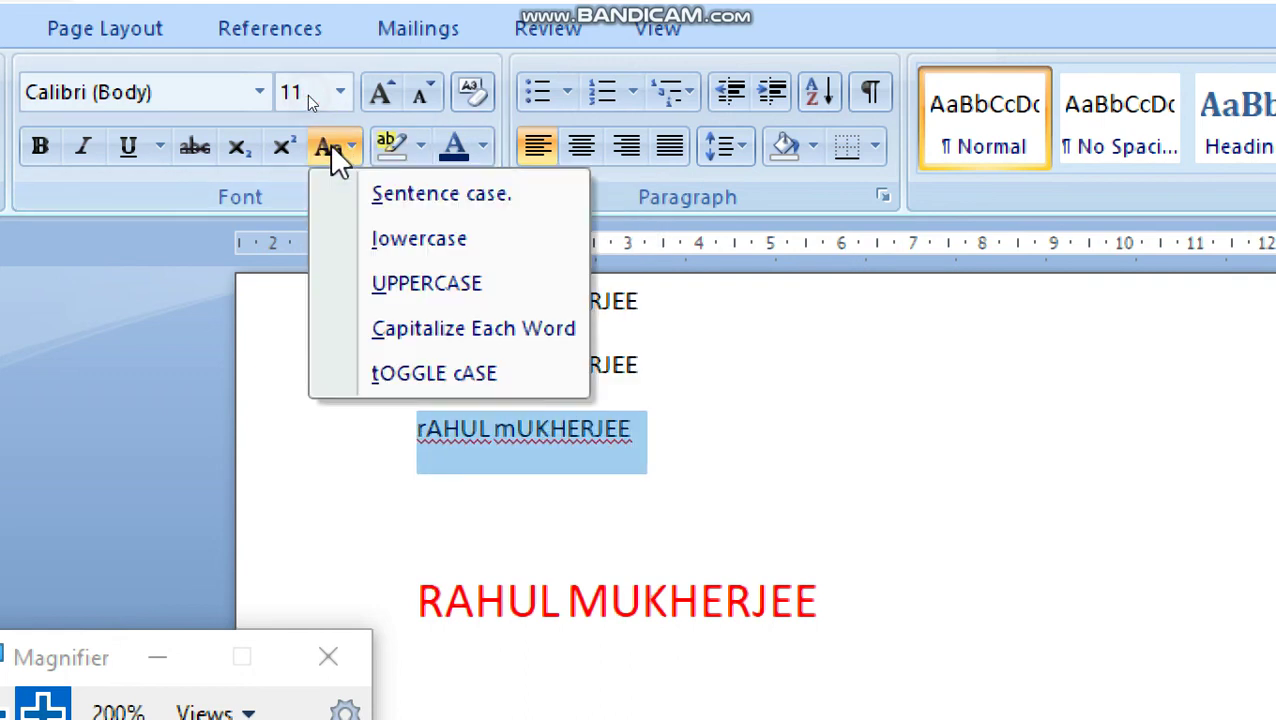
left_click(382, 194)
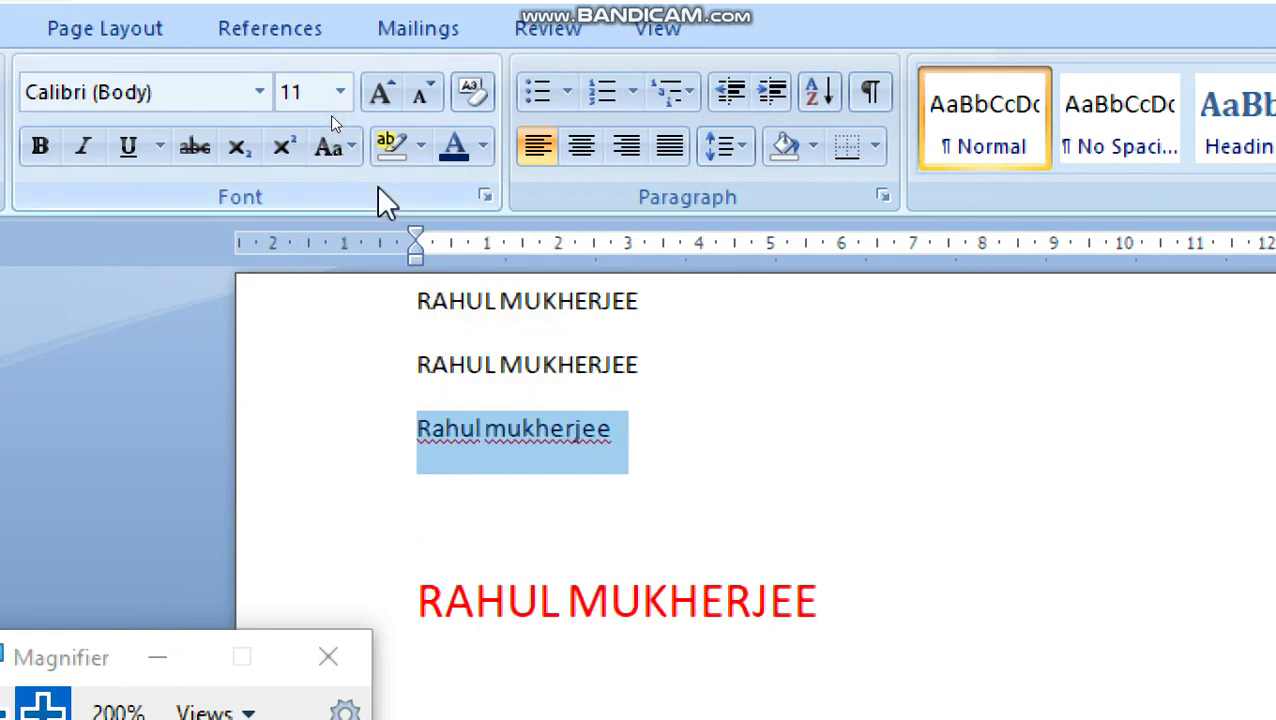
left_click(614, 430)
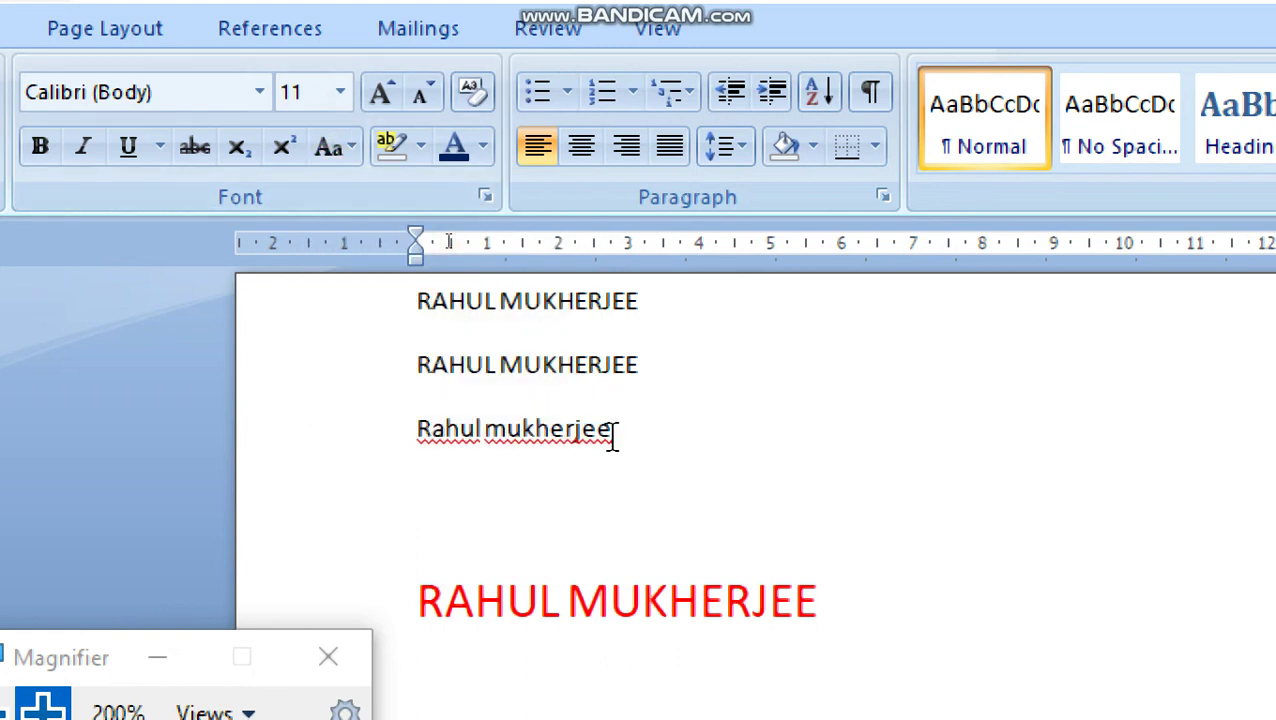